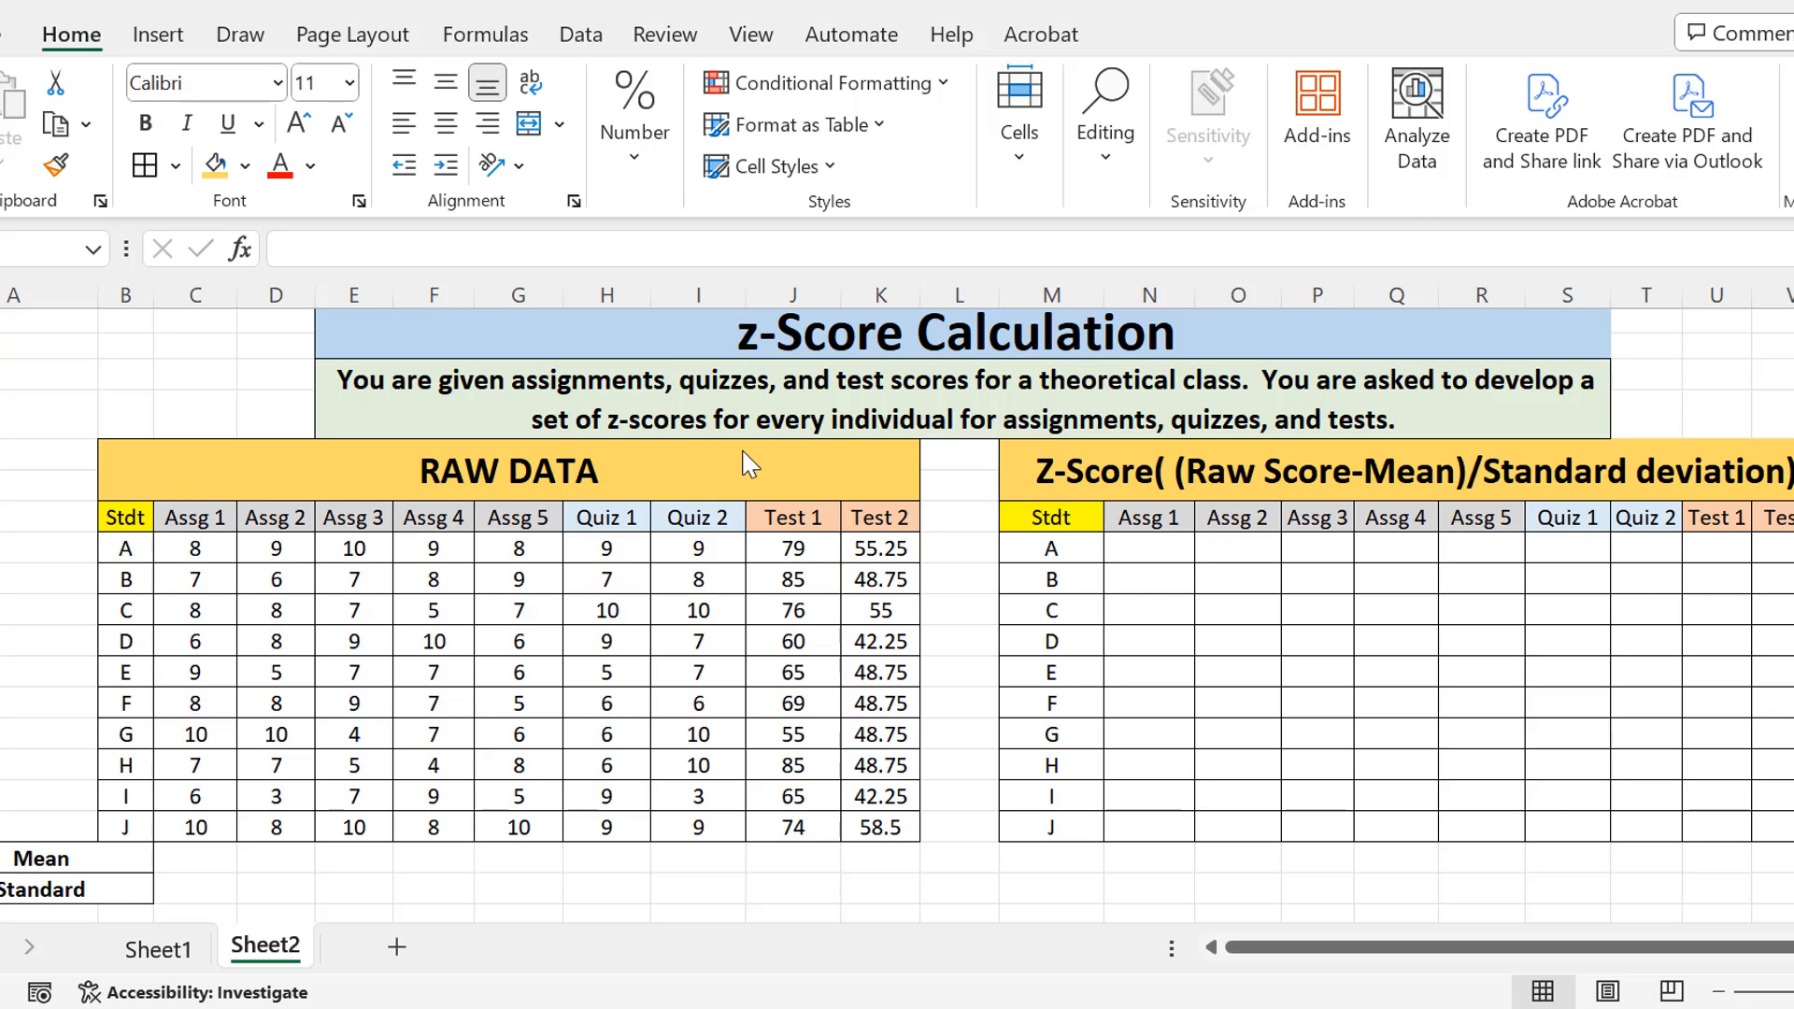
Review the z-score task description and the raw data table of assignment, quiz and test scores
{"action": "left_click", "coordinate": [771, 388]}
{"action": "left_click", "coordinate": [771, 388]}
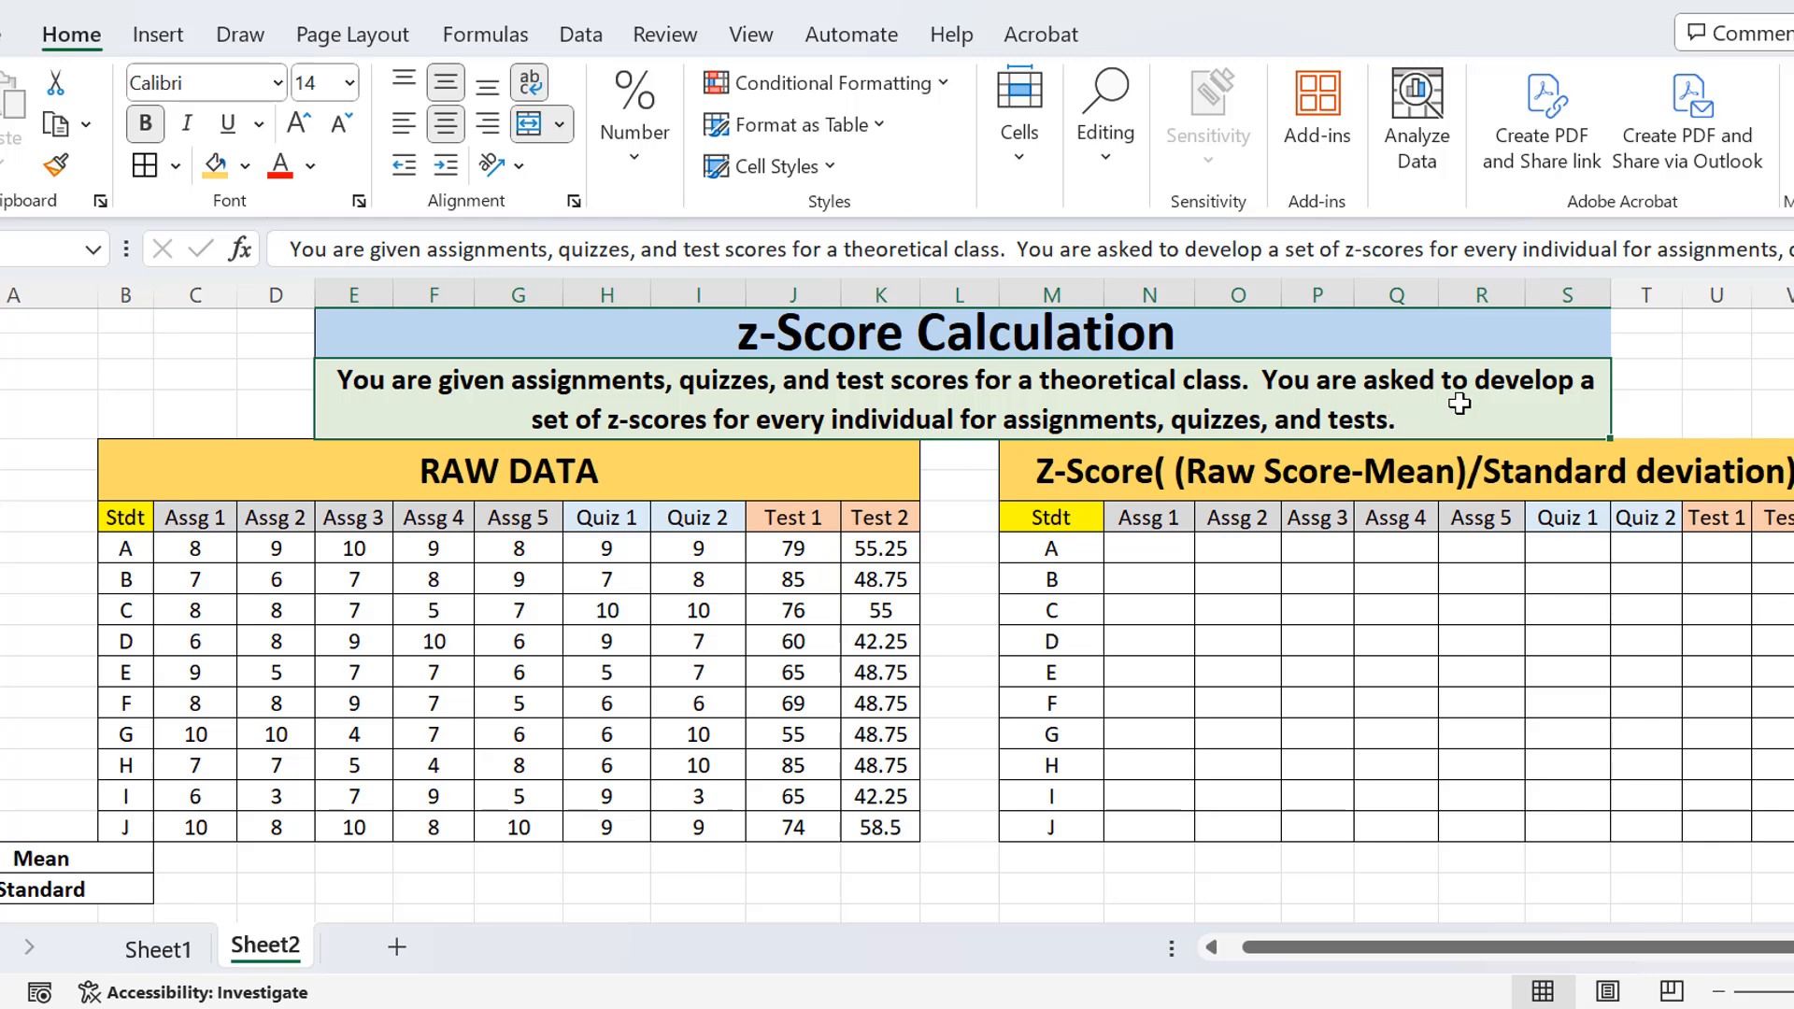
{"action": "left_click", "coordinate": [155, 469]}
{"action": "left_click_drag", "start_coordinate": [155, 468], "coordinate": [766, 809]}
{"action": "scroll", "coordinate": [898, 607], "scroll_direction": "up", "scroll_amount": 1}
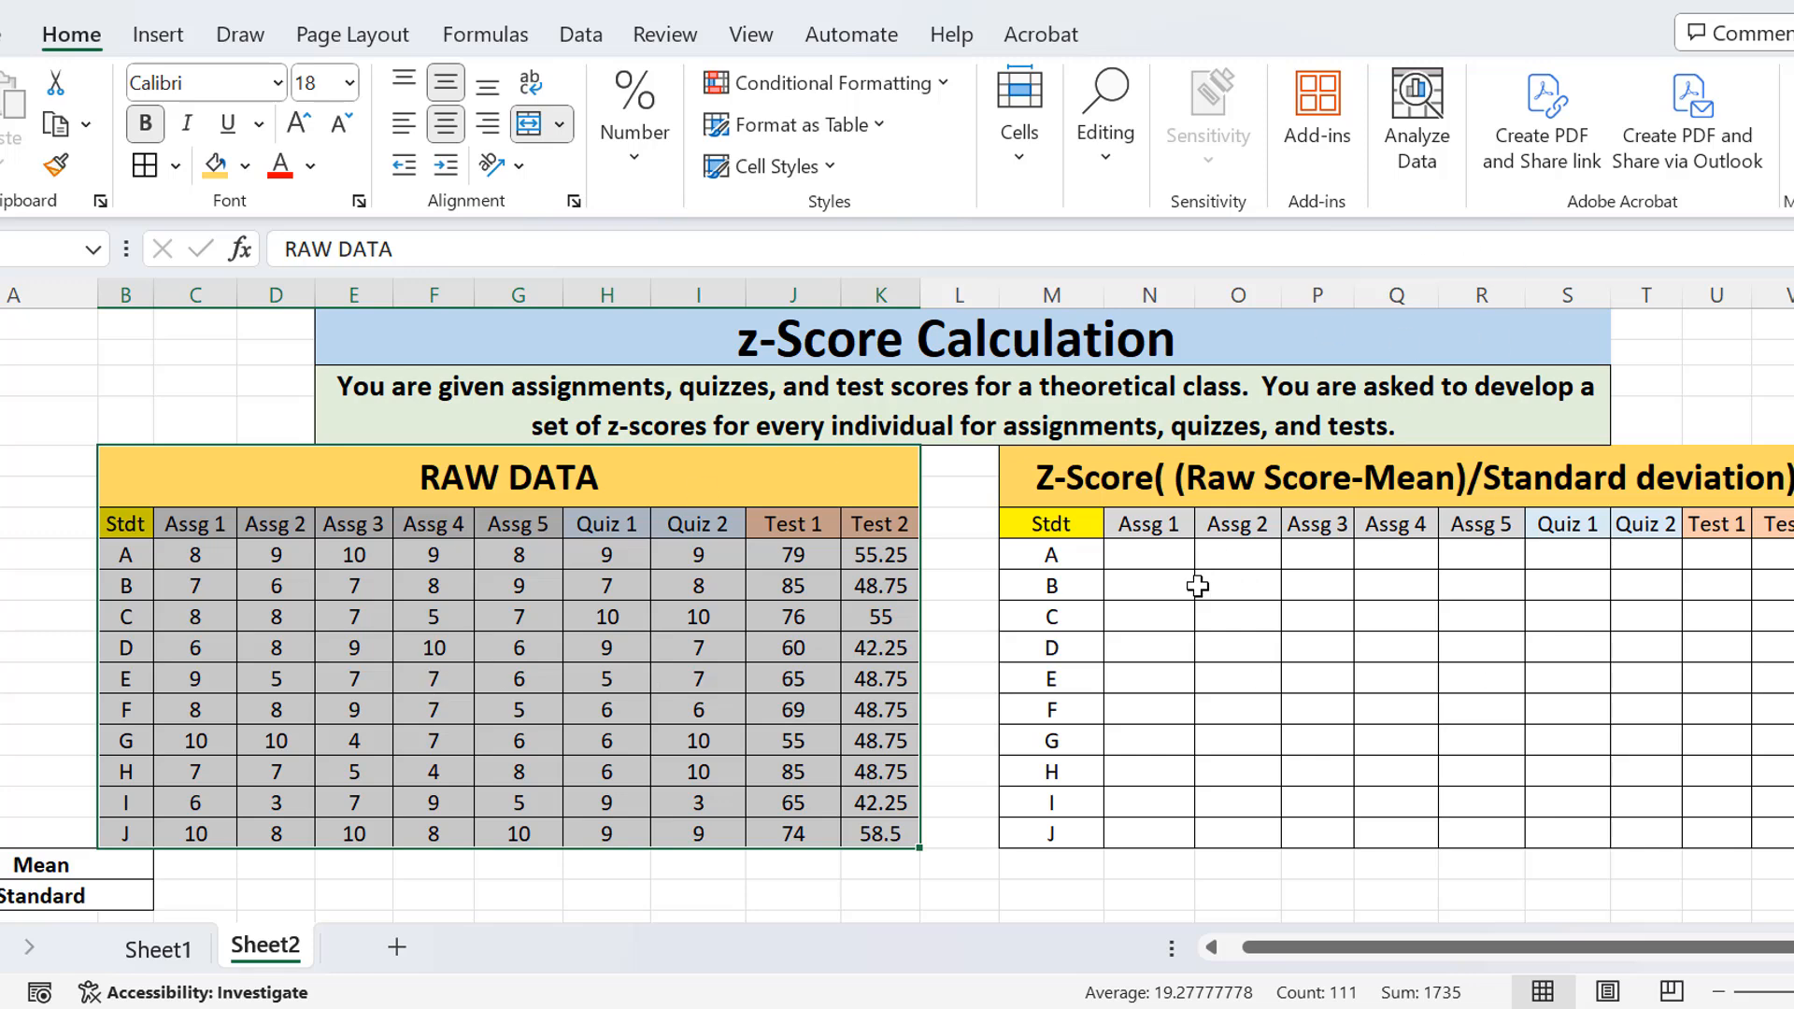
{"action": "left_click", "coordinate": [543, 751]}
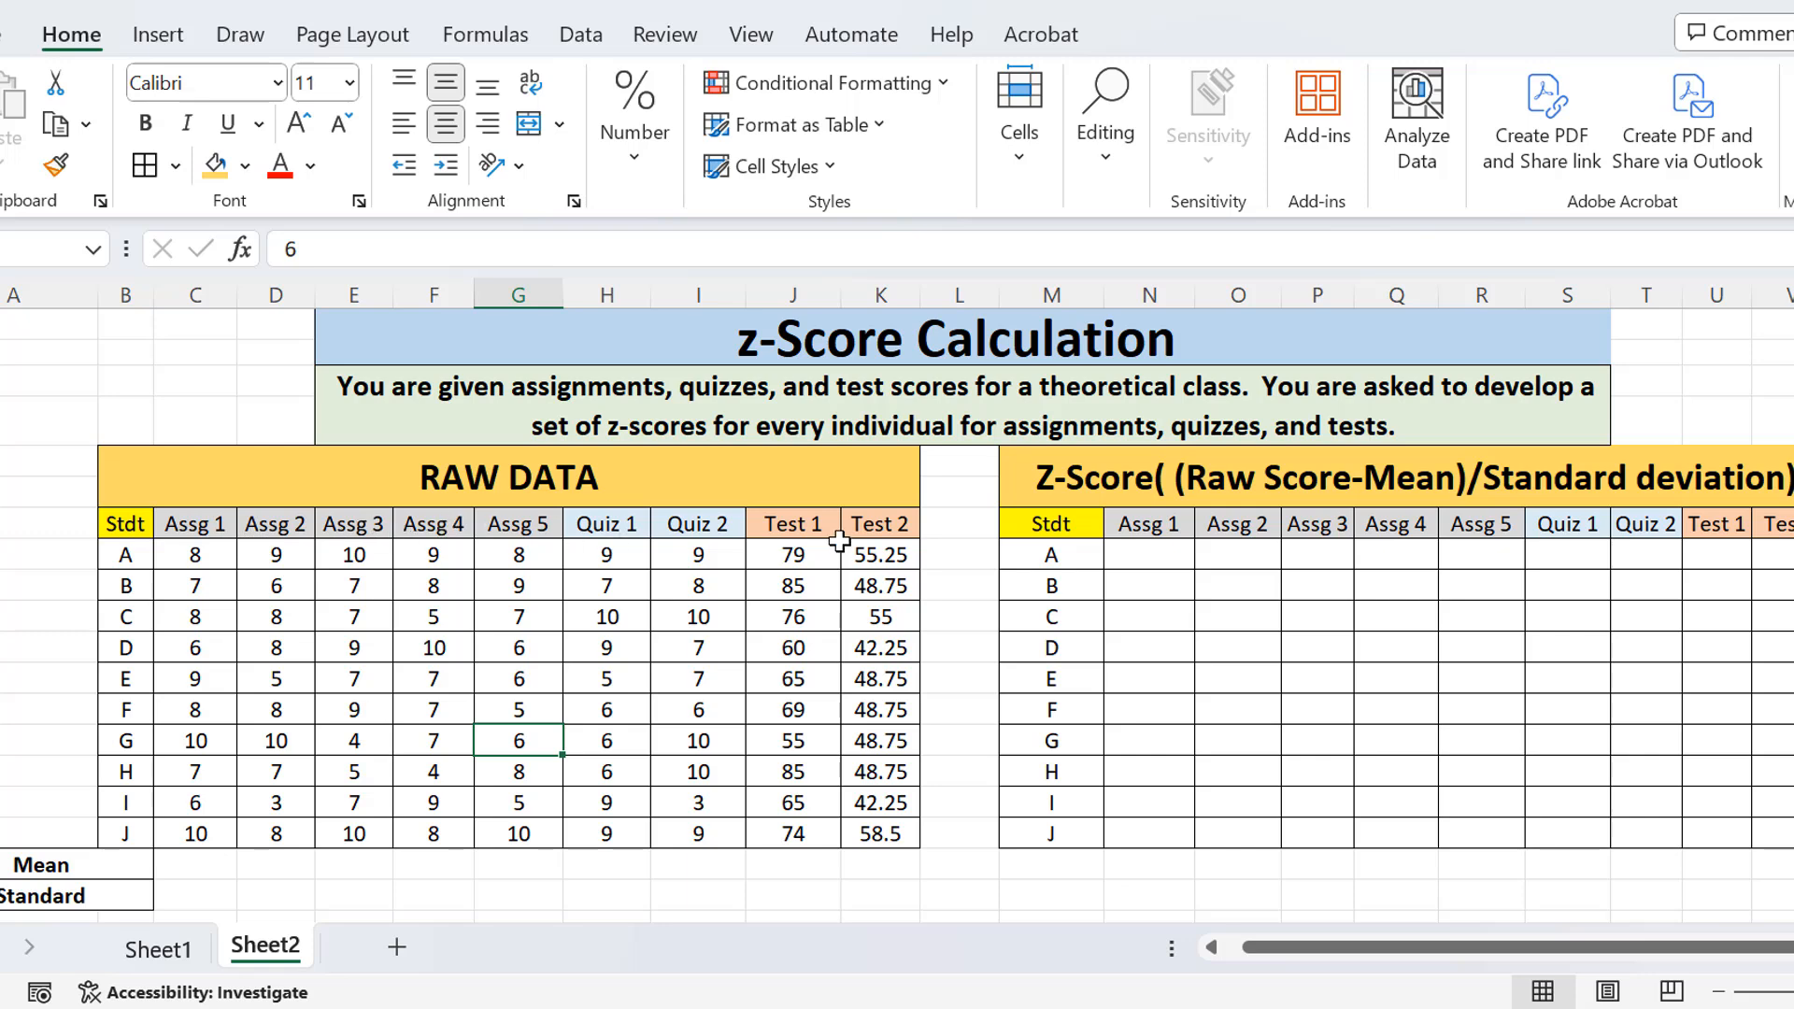
Calculate the Assg 1 mean in the Mean row with =AVERAGE(C9:C18)
{"action": "left_click", "coordinate": [176, 870]}
{"action": "type", "text": "=av"}
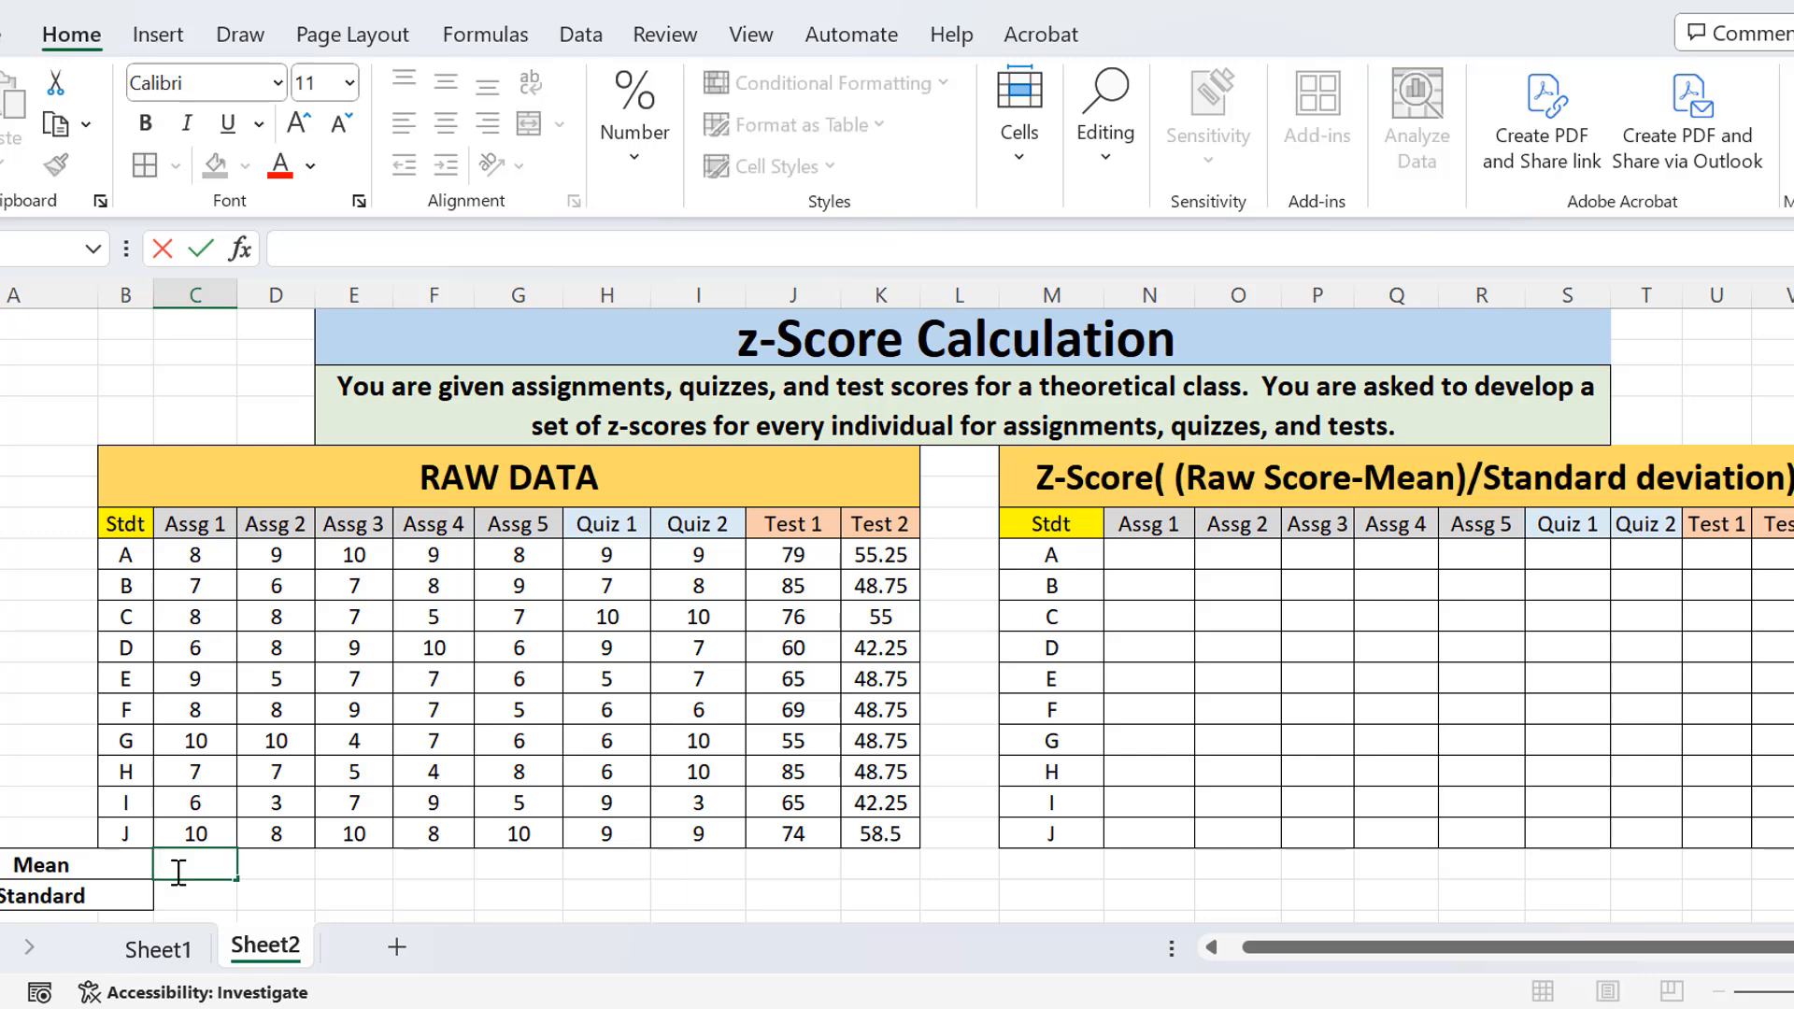
{"action": "double_click", "coordinate": [297, 916]}
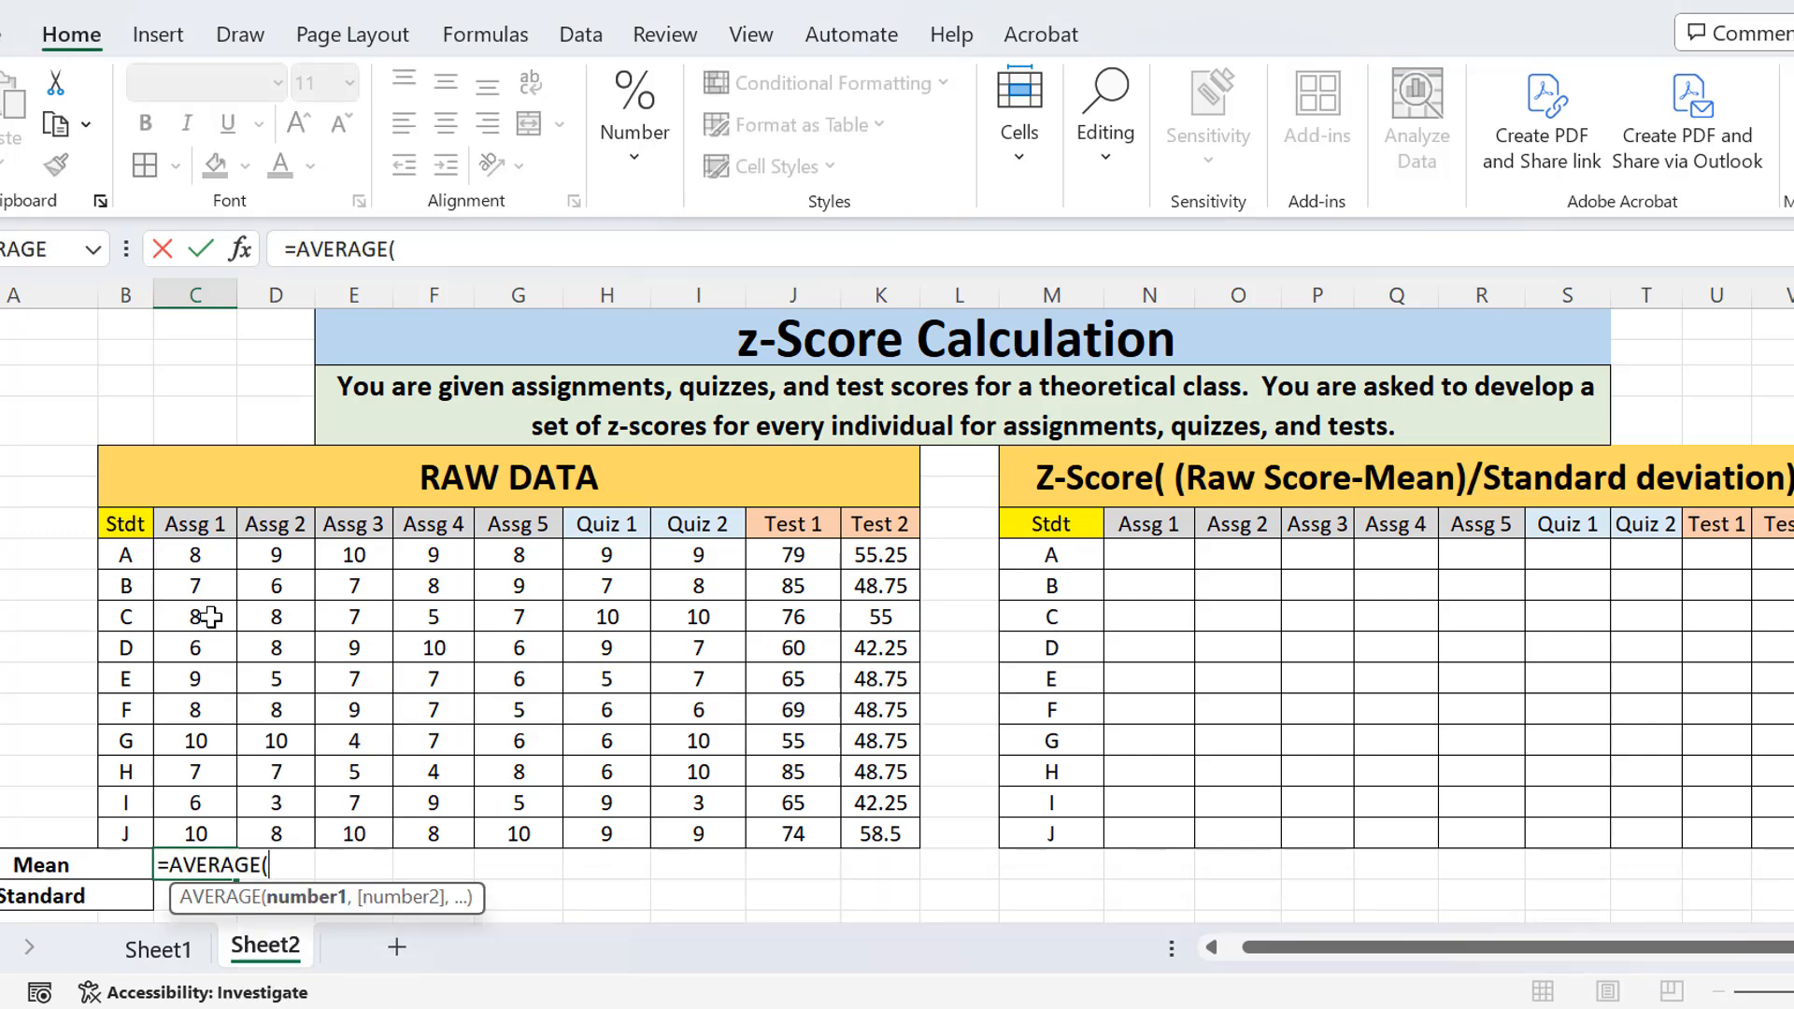
{"action": "left_click_drag", "start_coordinate": [204, 558], "coordinate": [199, 820]}
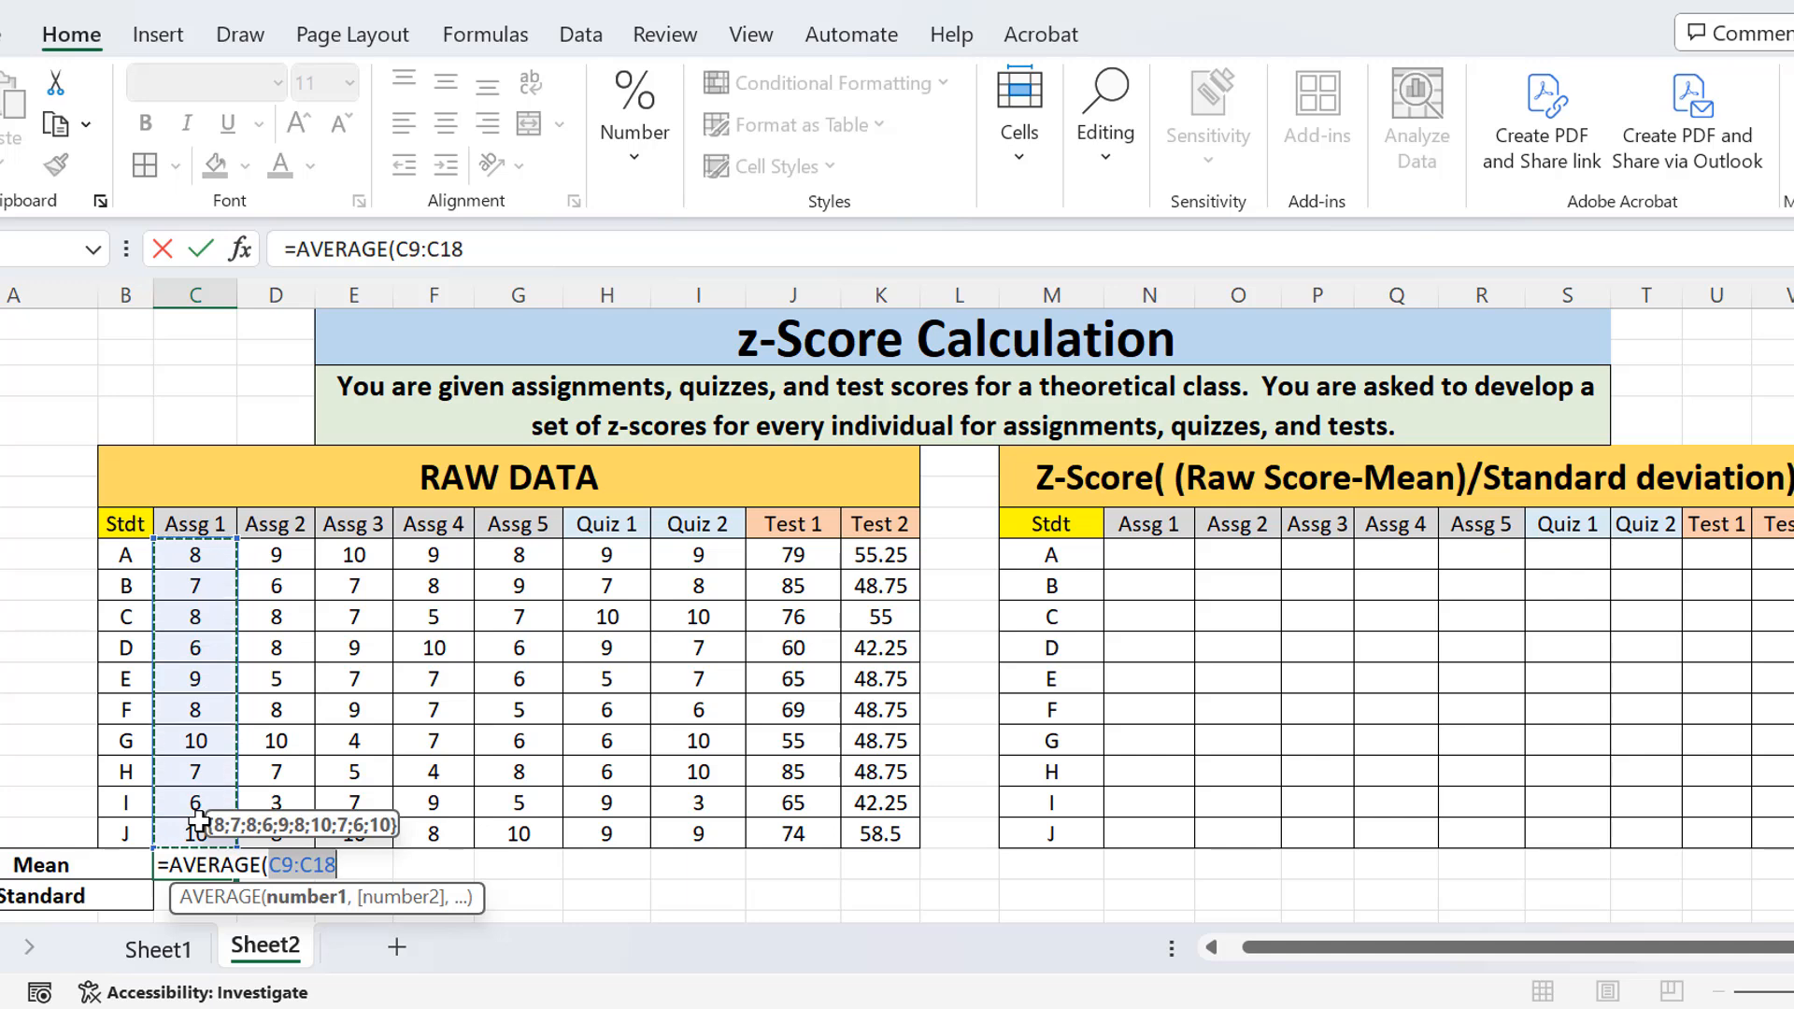
{"action": "type", "text": ")"}
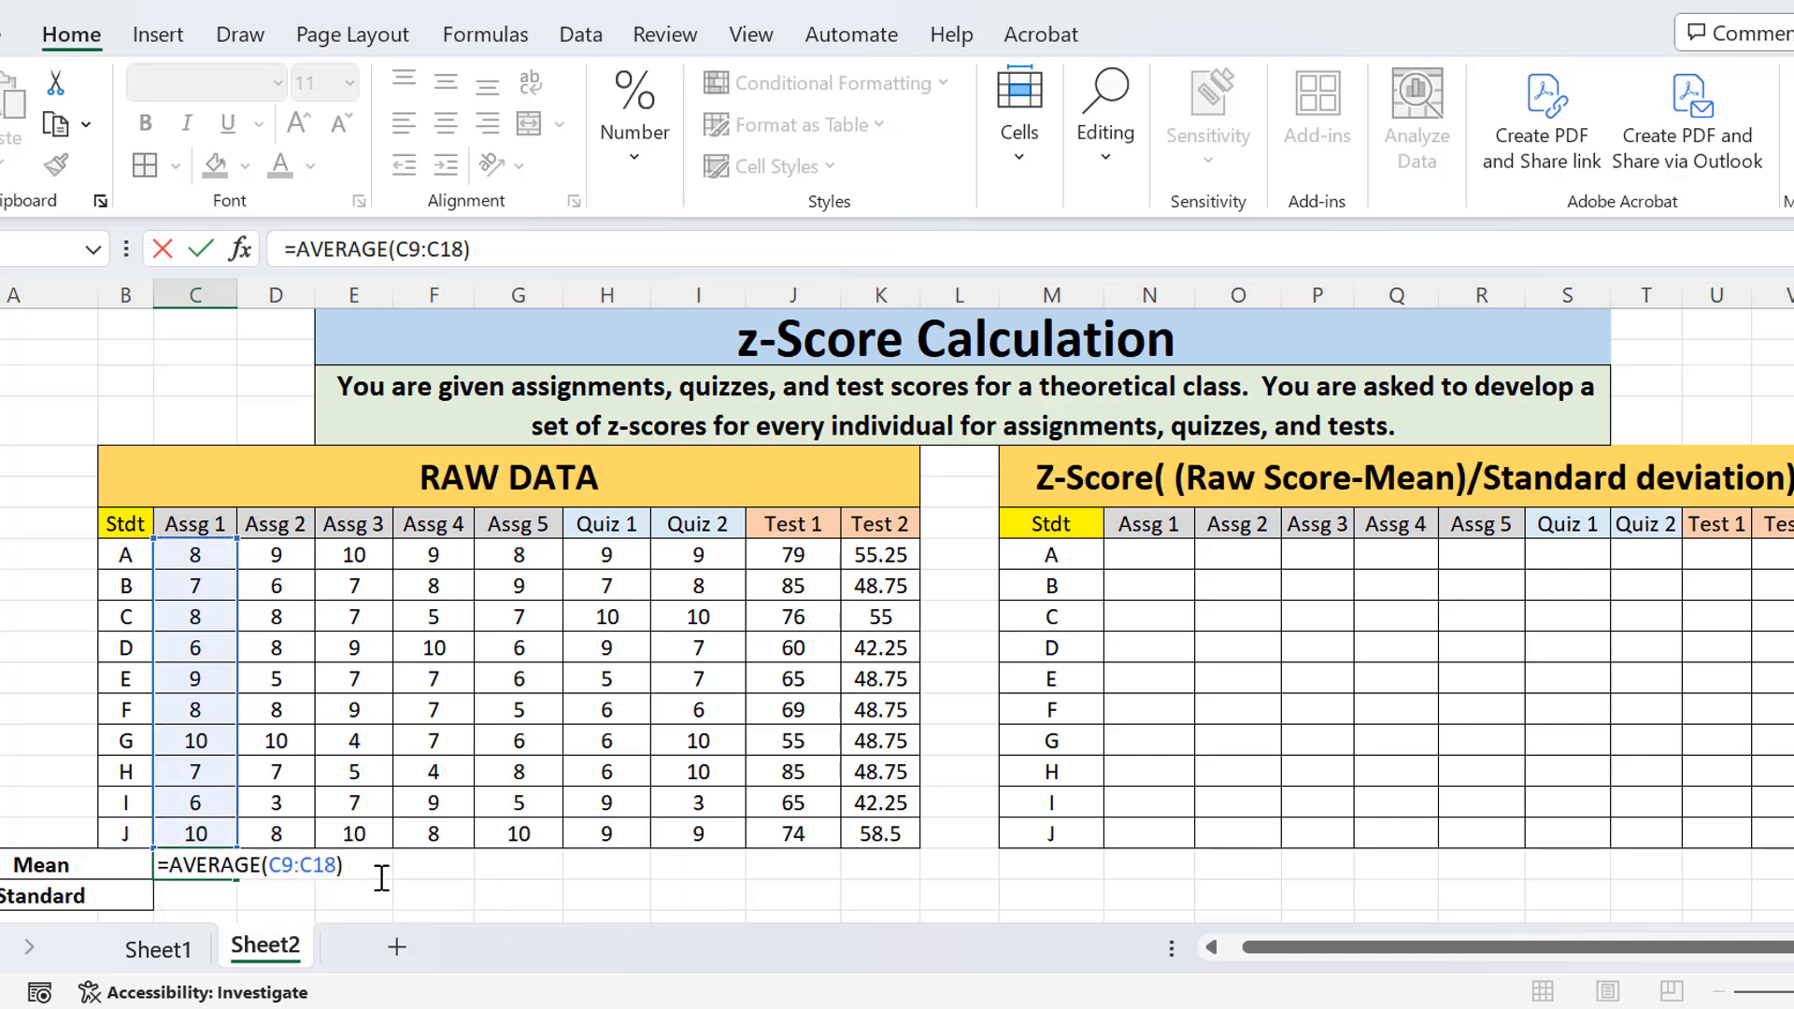
{"action": "key", "text": "Return"}
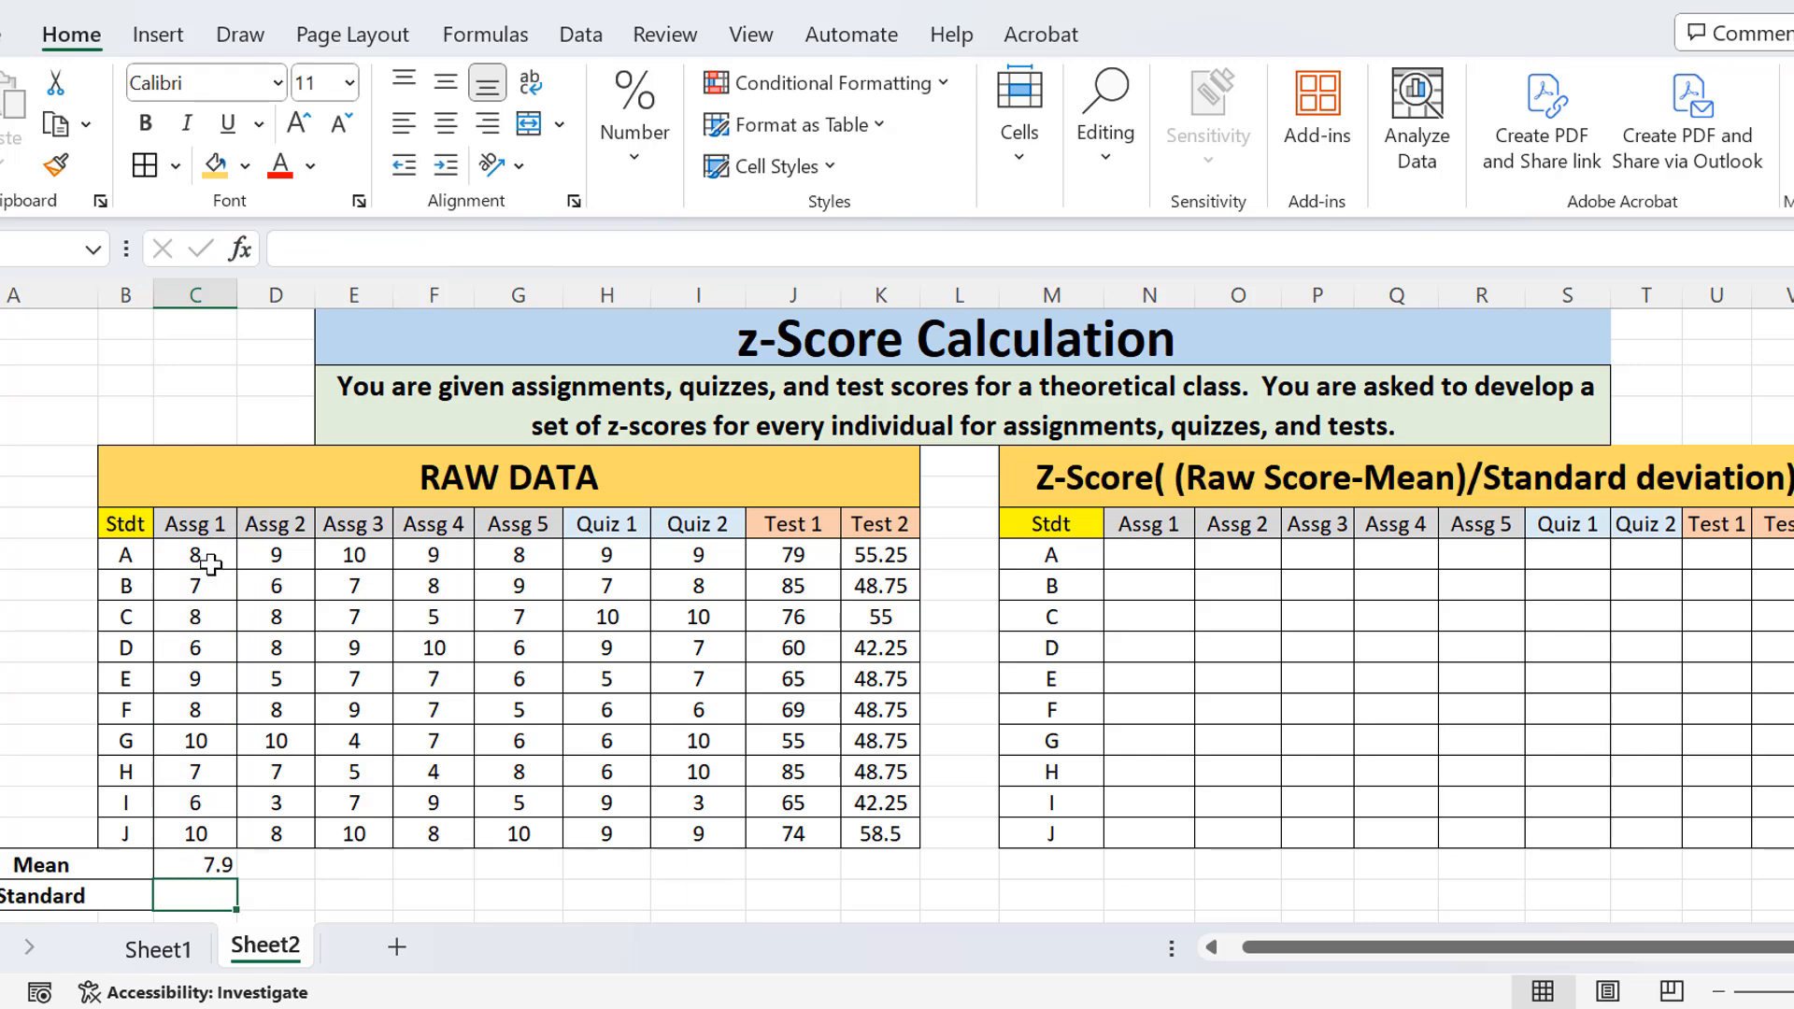
Fill the Assg 1 mean formula across the Mean row through Test 2 and check the copied Assg 2 formula's range
{"action": "left_click", "coordinate": [195, 868]}
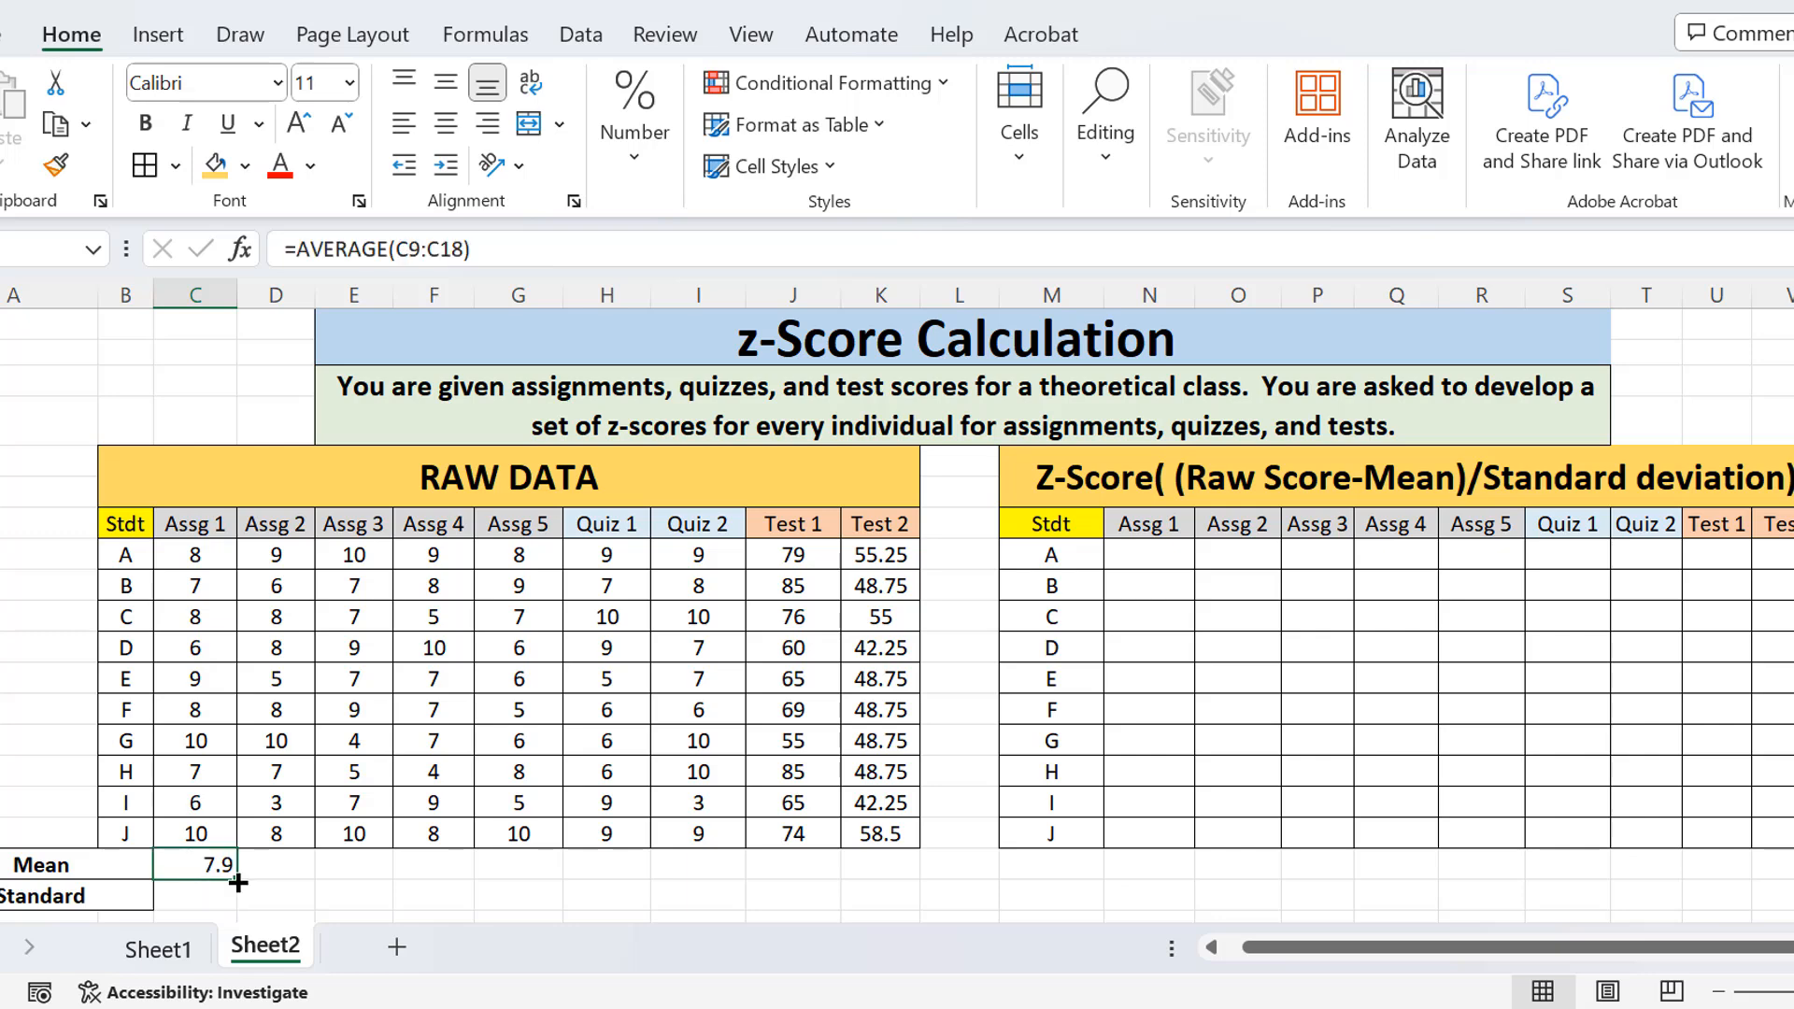
{"action": "left_click_drag", "start_coordinate": [237, 882], "coordinate": [886, 871]}
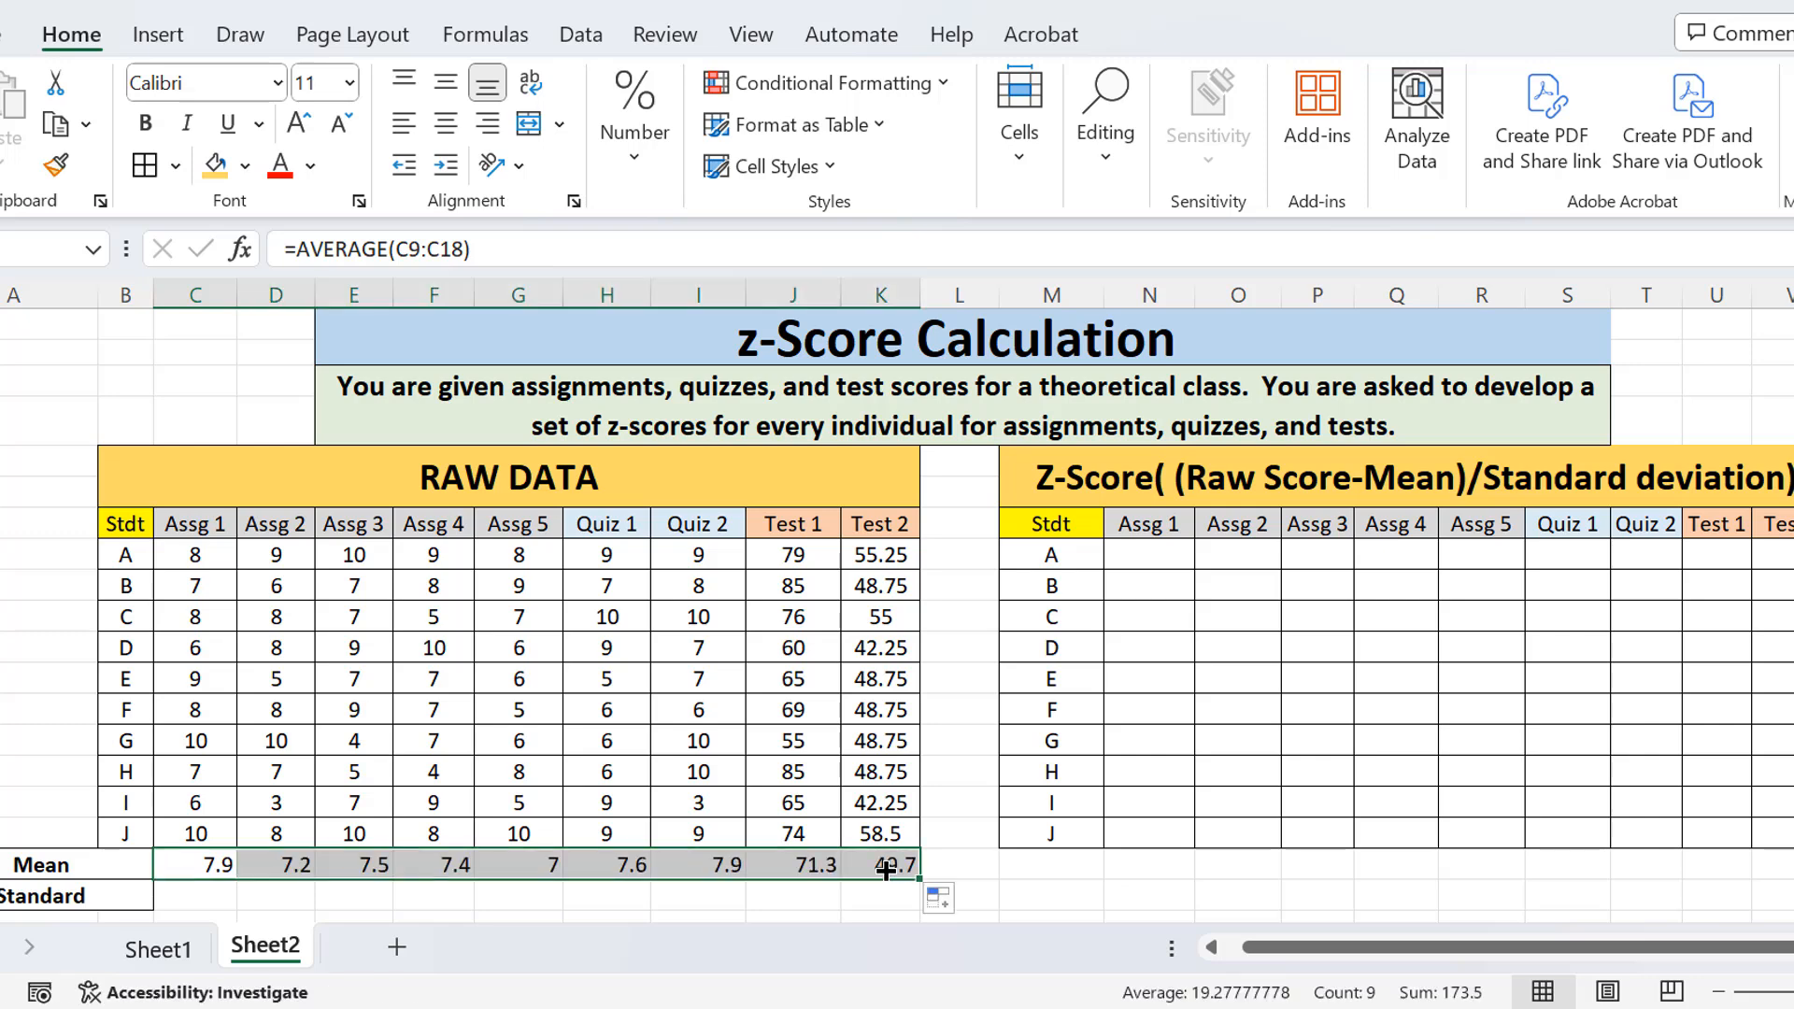
{"action": "left_click", "coordinate": [279, 867]}
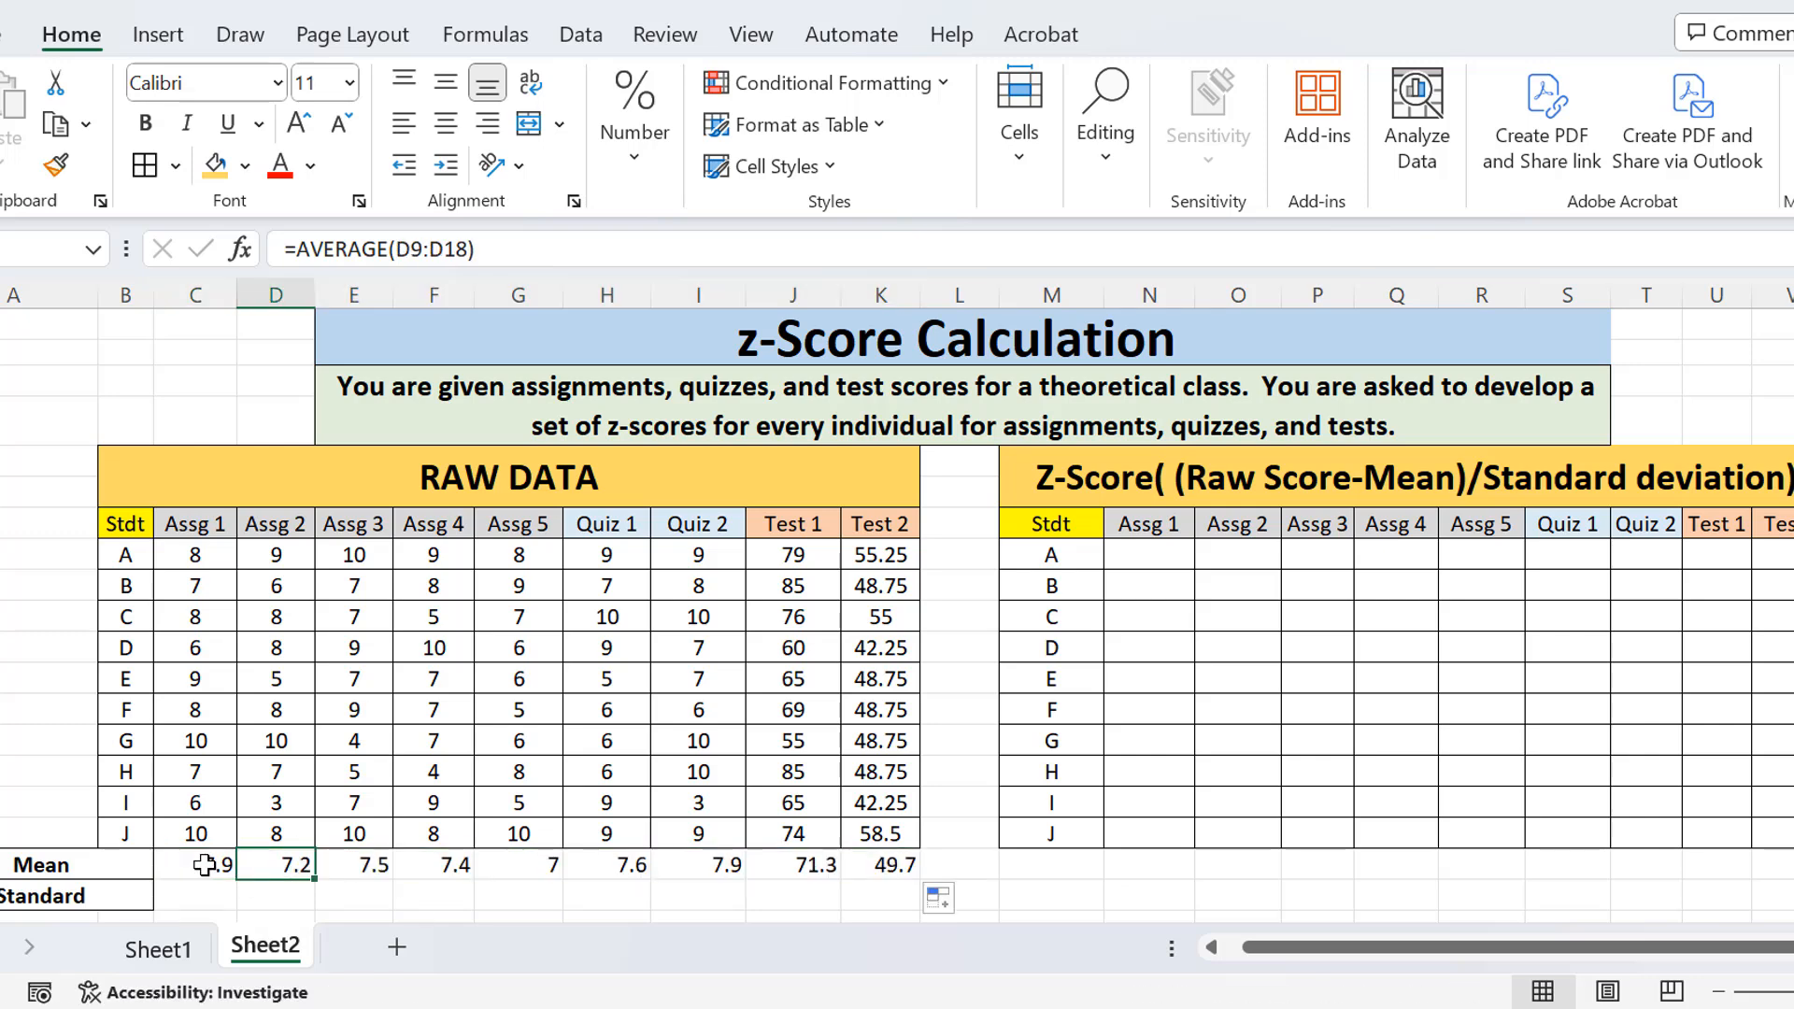
{"action": "double_click", "coordinate": [285, 866]}
{"action": "left_click", "coordinate": [493, 247]}
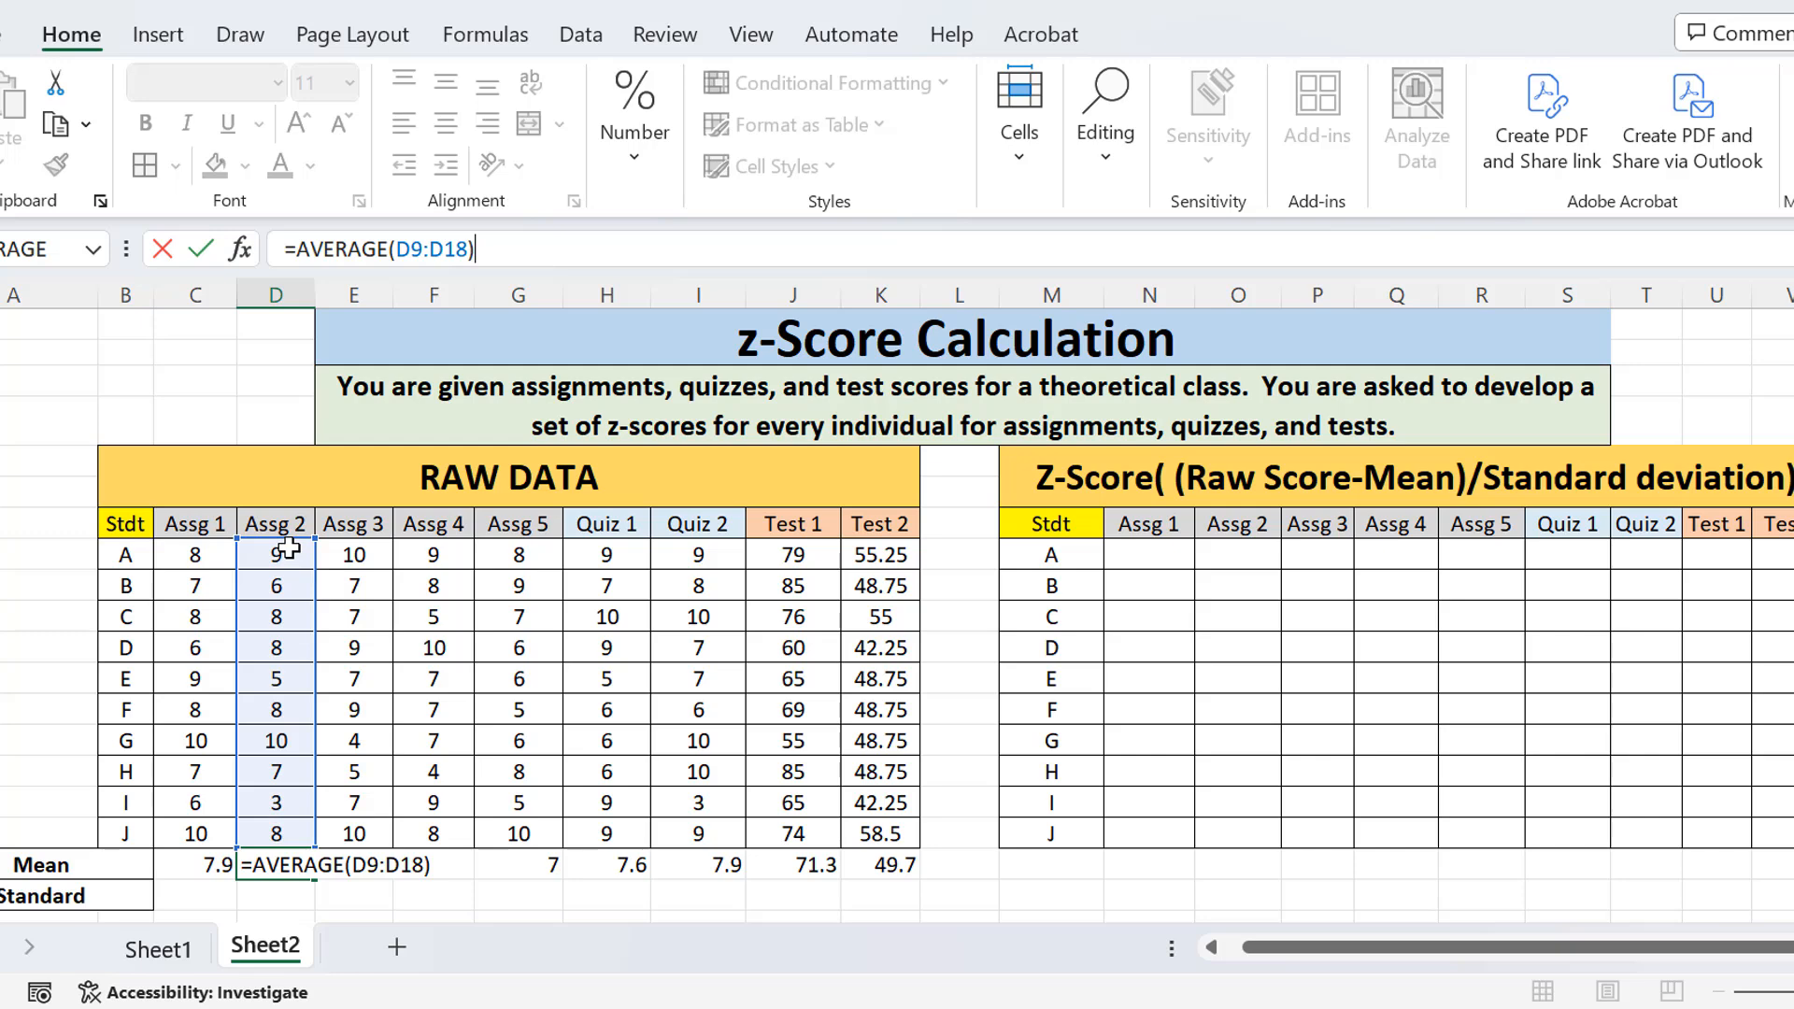
{"action": "left_click", "coordinate": [451, 861]}
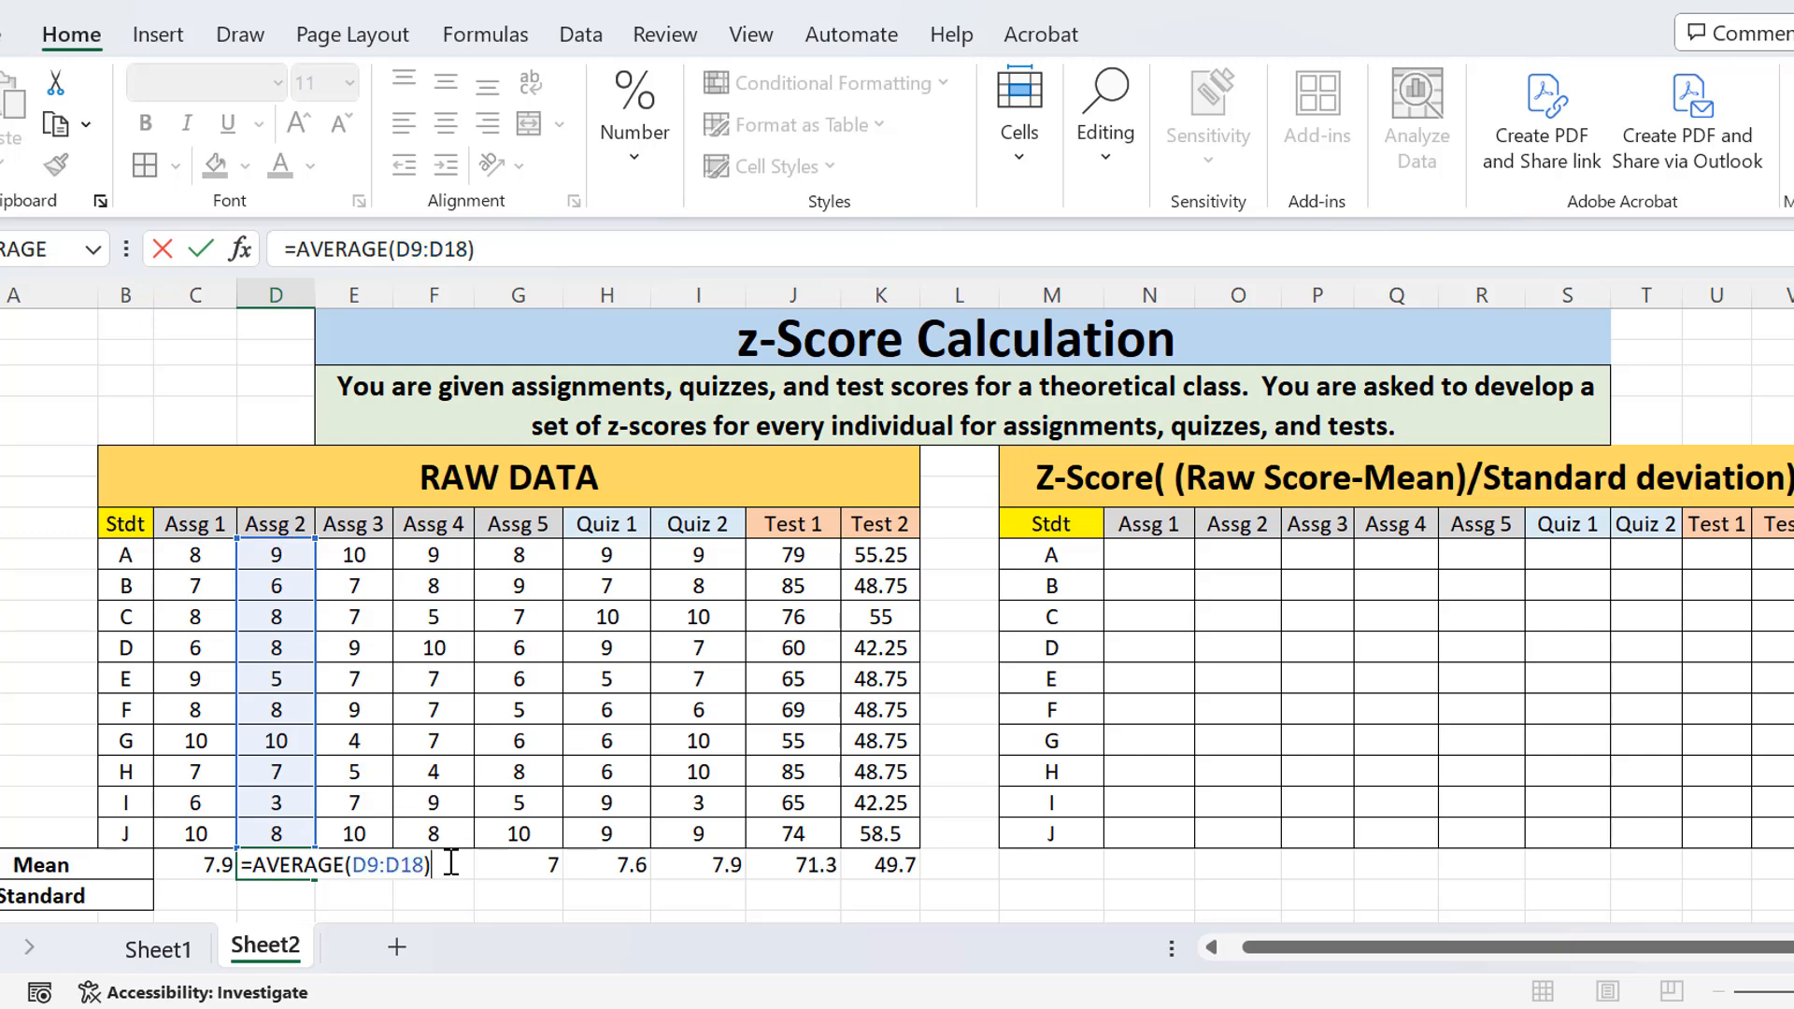
{"action": "key", "text": "Return"}
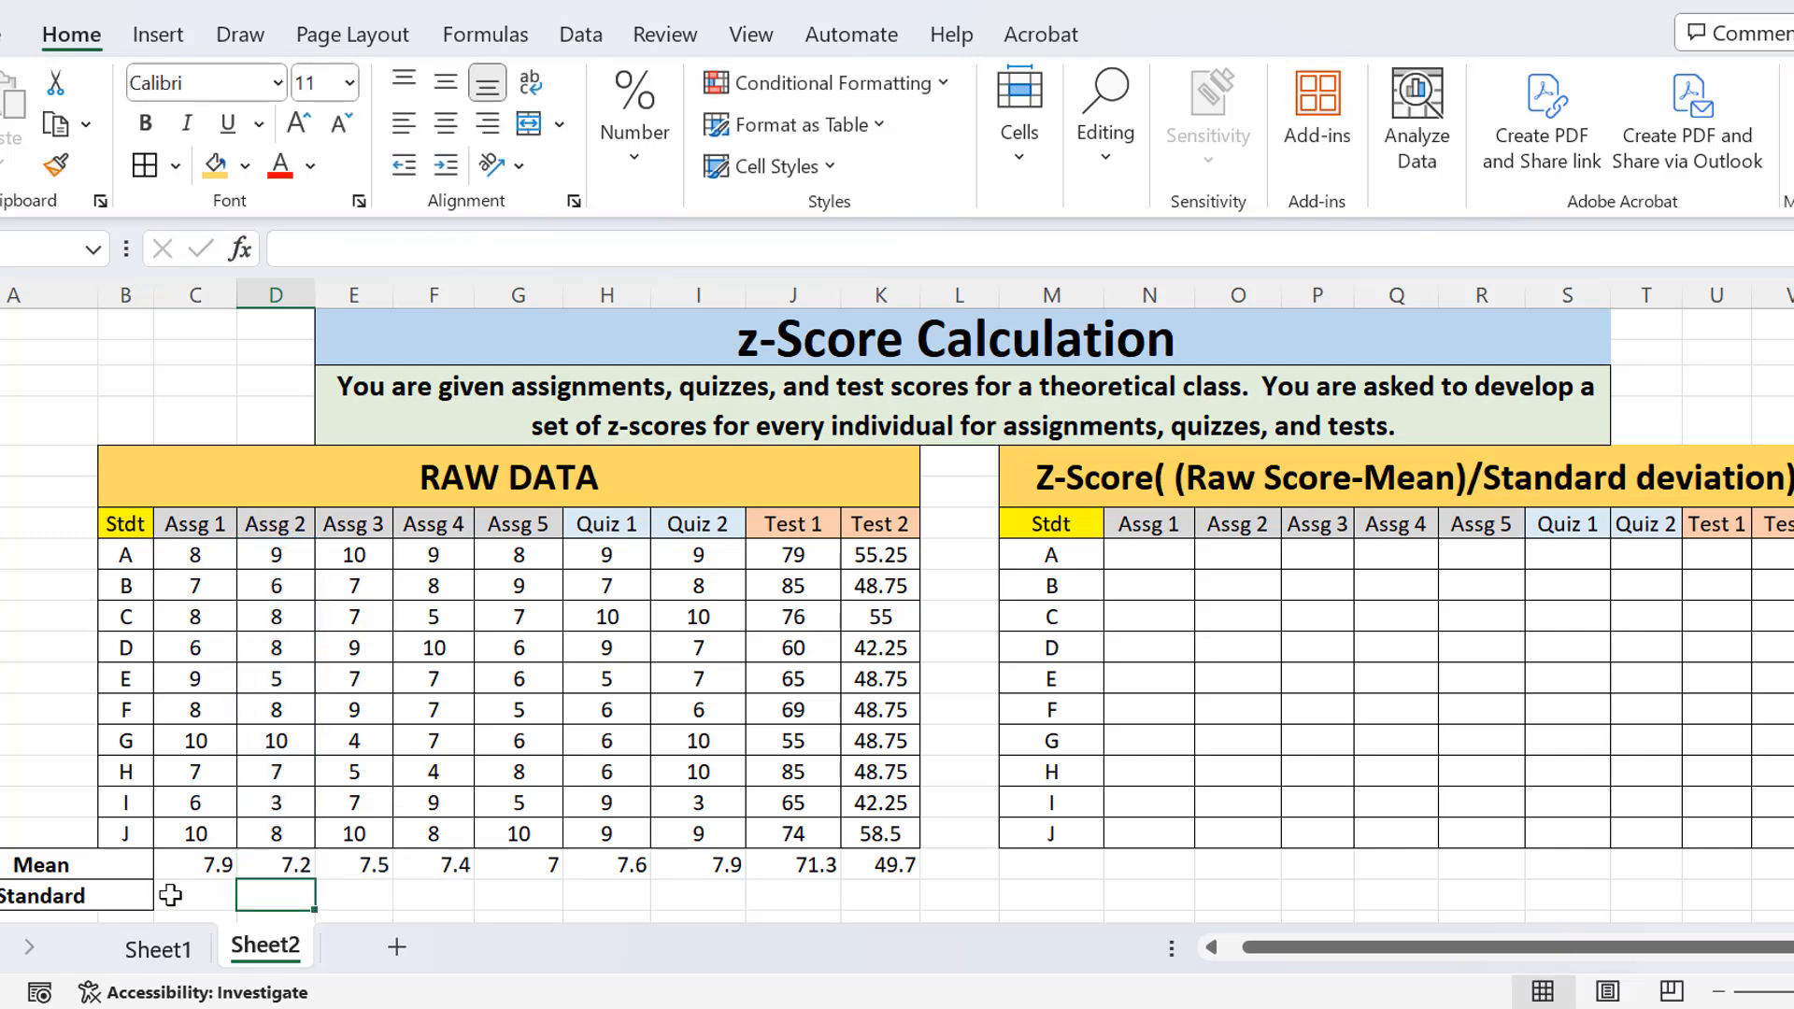
Center the mean values horizontally from Assg 1 through Test 2
{"action": "left_click", "coordinate": [208, 888]}
{"action": "left_click", "coordinate": [202, 863]}
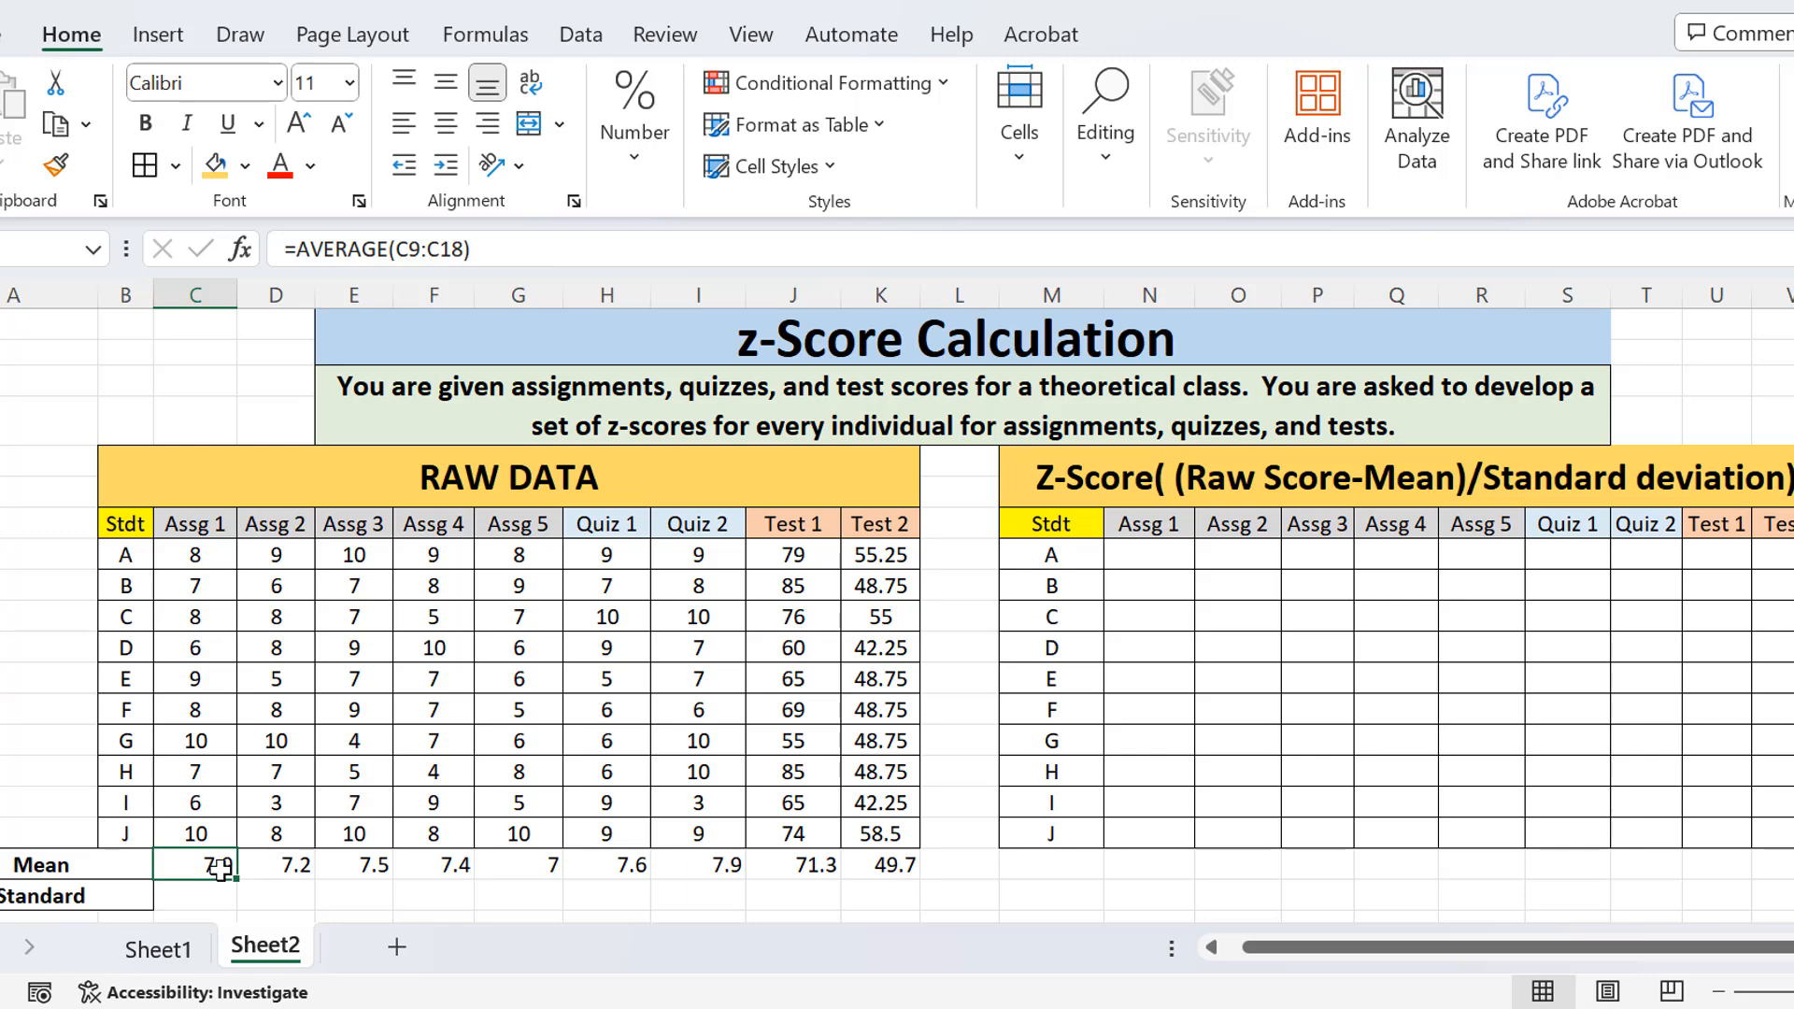
{"action": "left_click_drag", "start_coordinate": [215, 864], "coordinate": [893, 865]}
{"action": "left_click", "coordinate": [446, 123]}
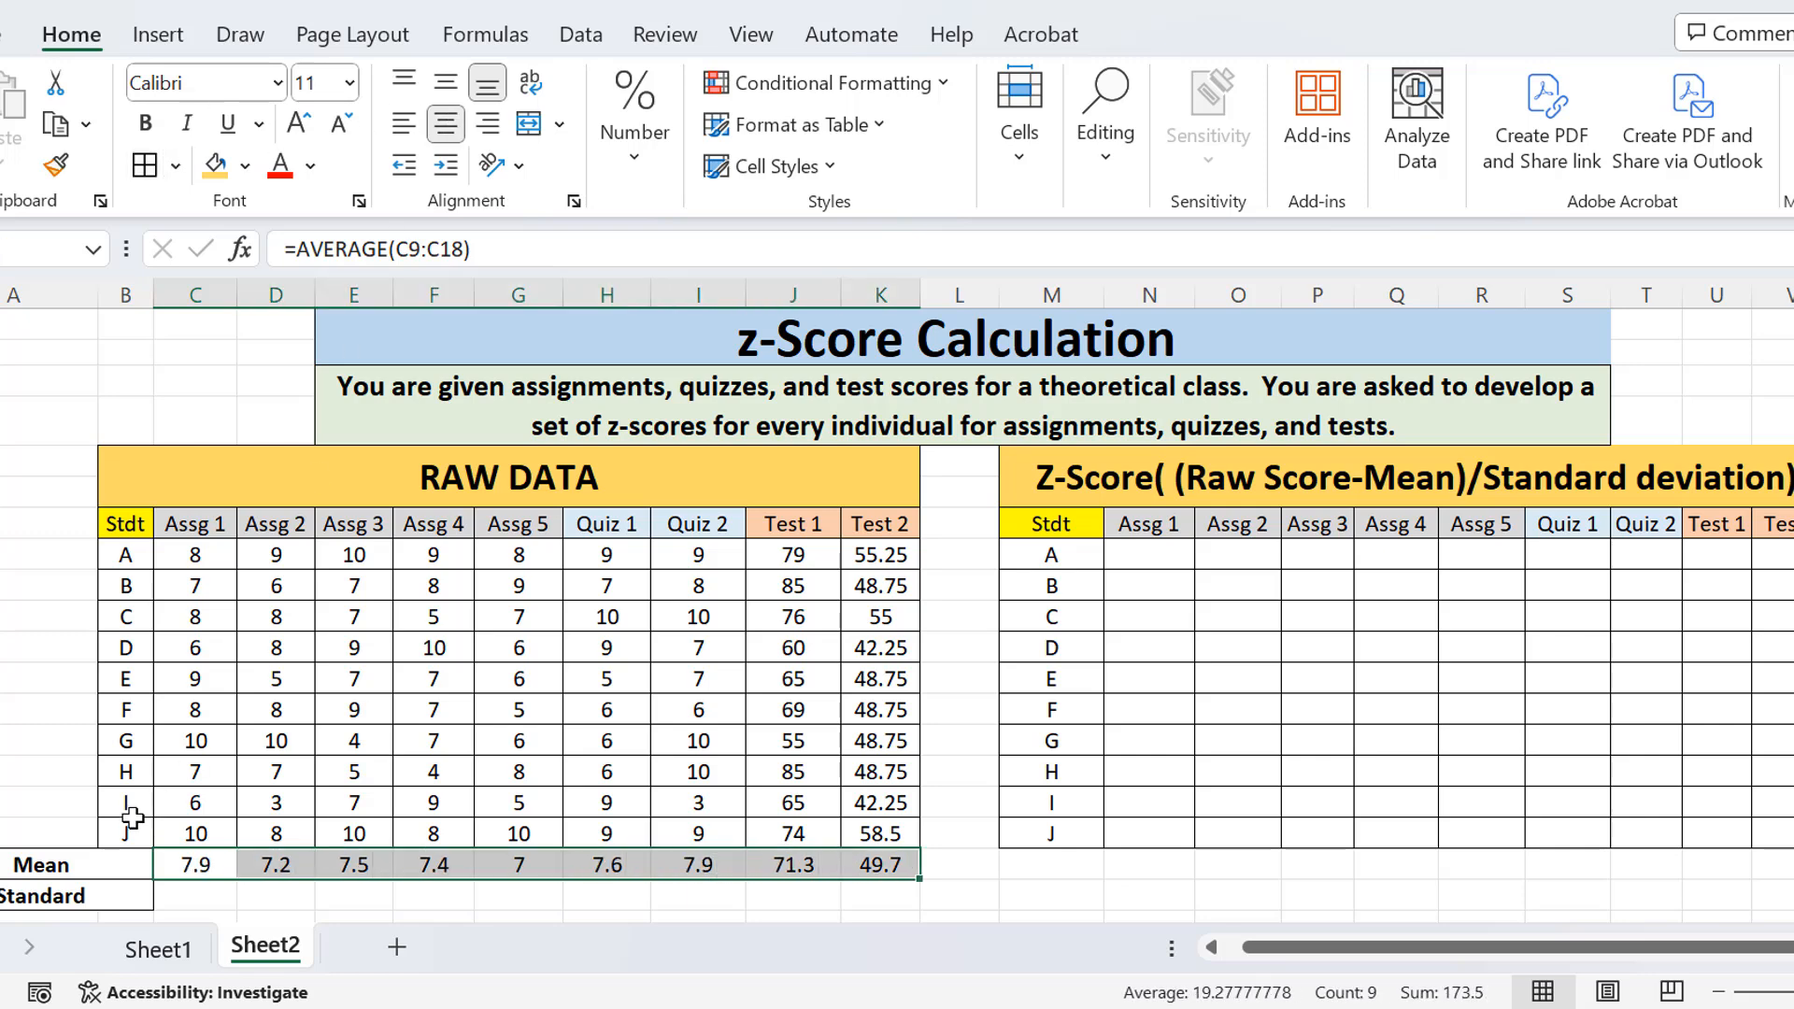
Complete the "Standard" row label below Mean so that it reads "Standard deviation"
{"action": "double_click", "coordinate": [181, 894]}
{"action": "double_click", "coordinate": [140, 896]}
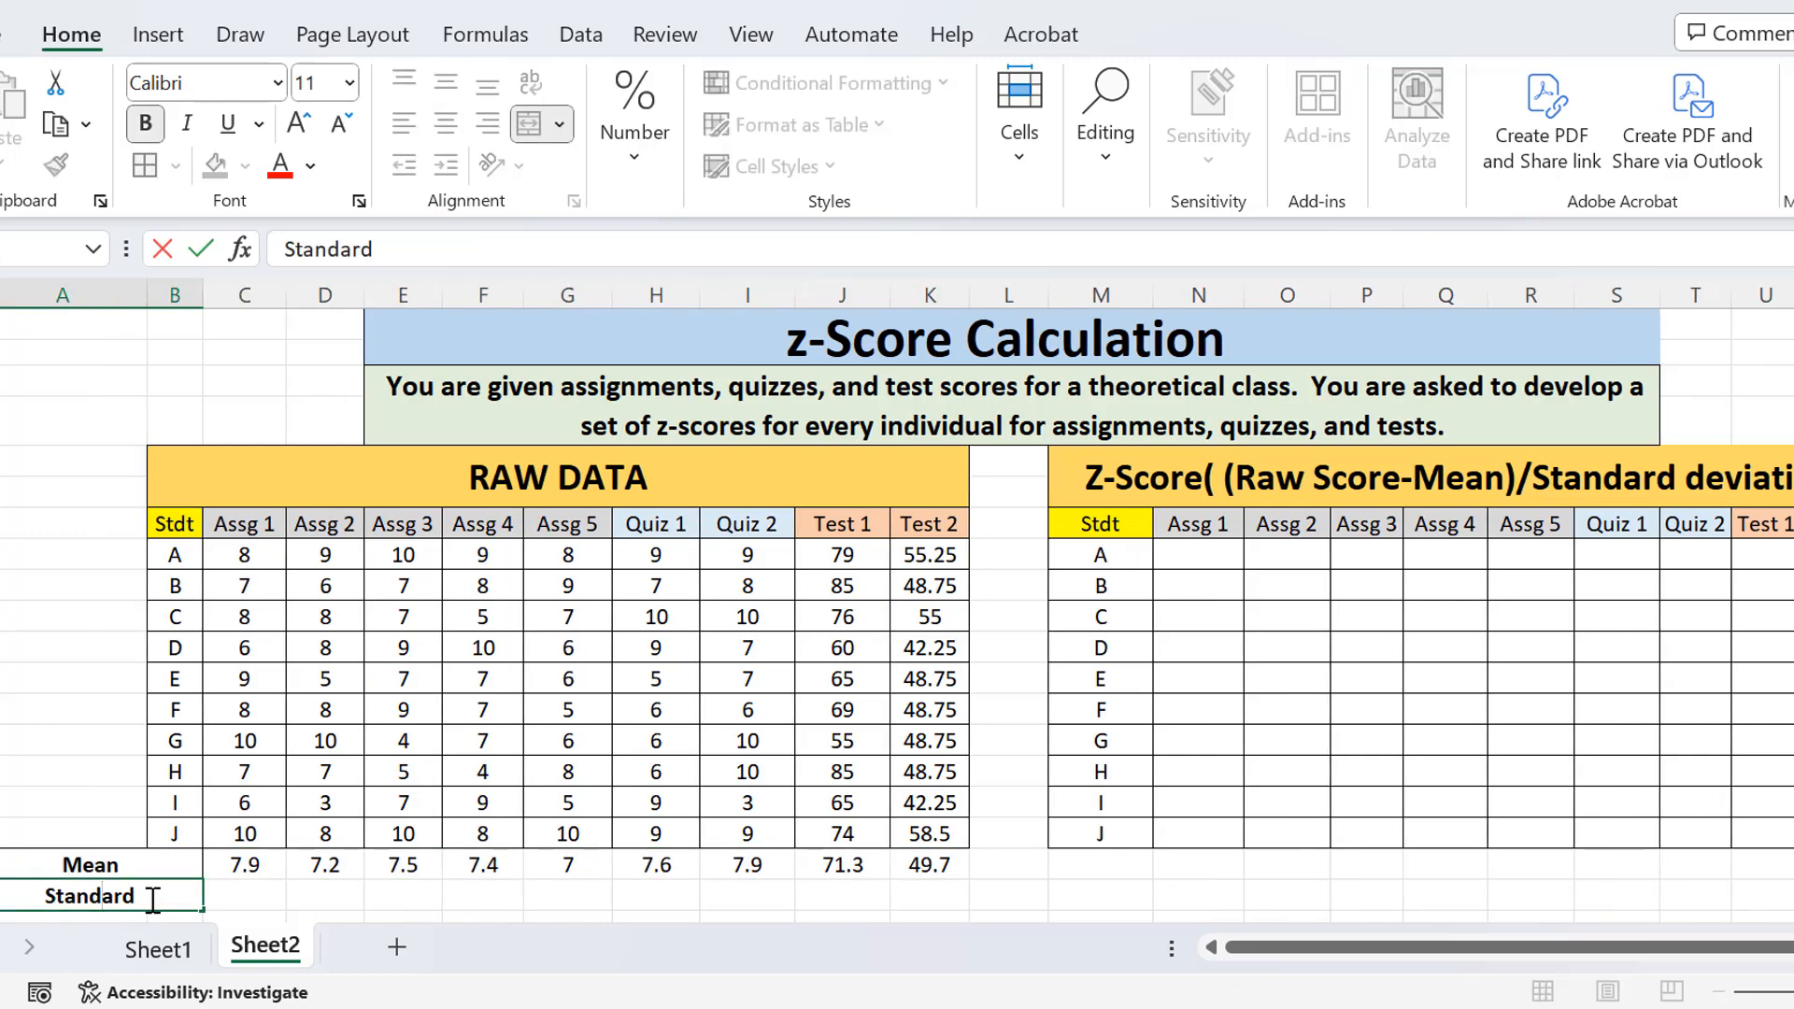
{"action": "type", "text": "deviation"}
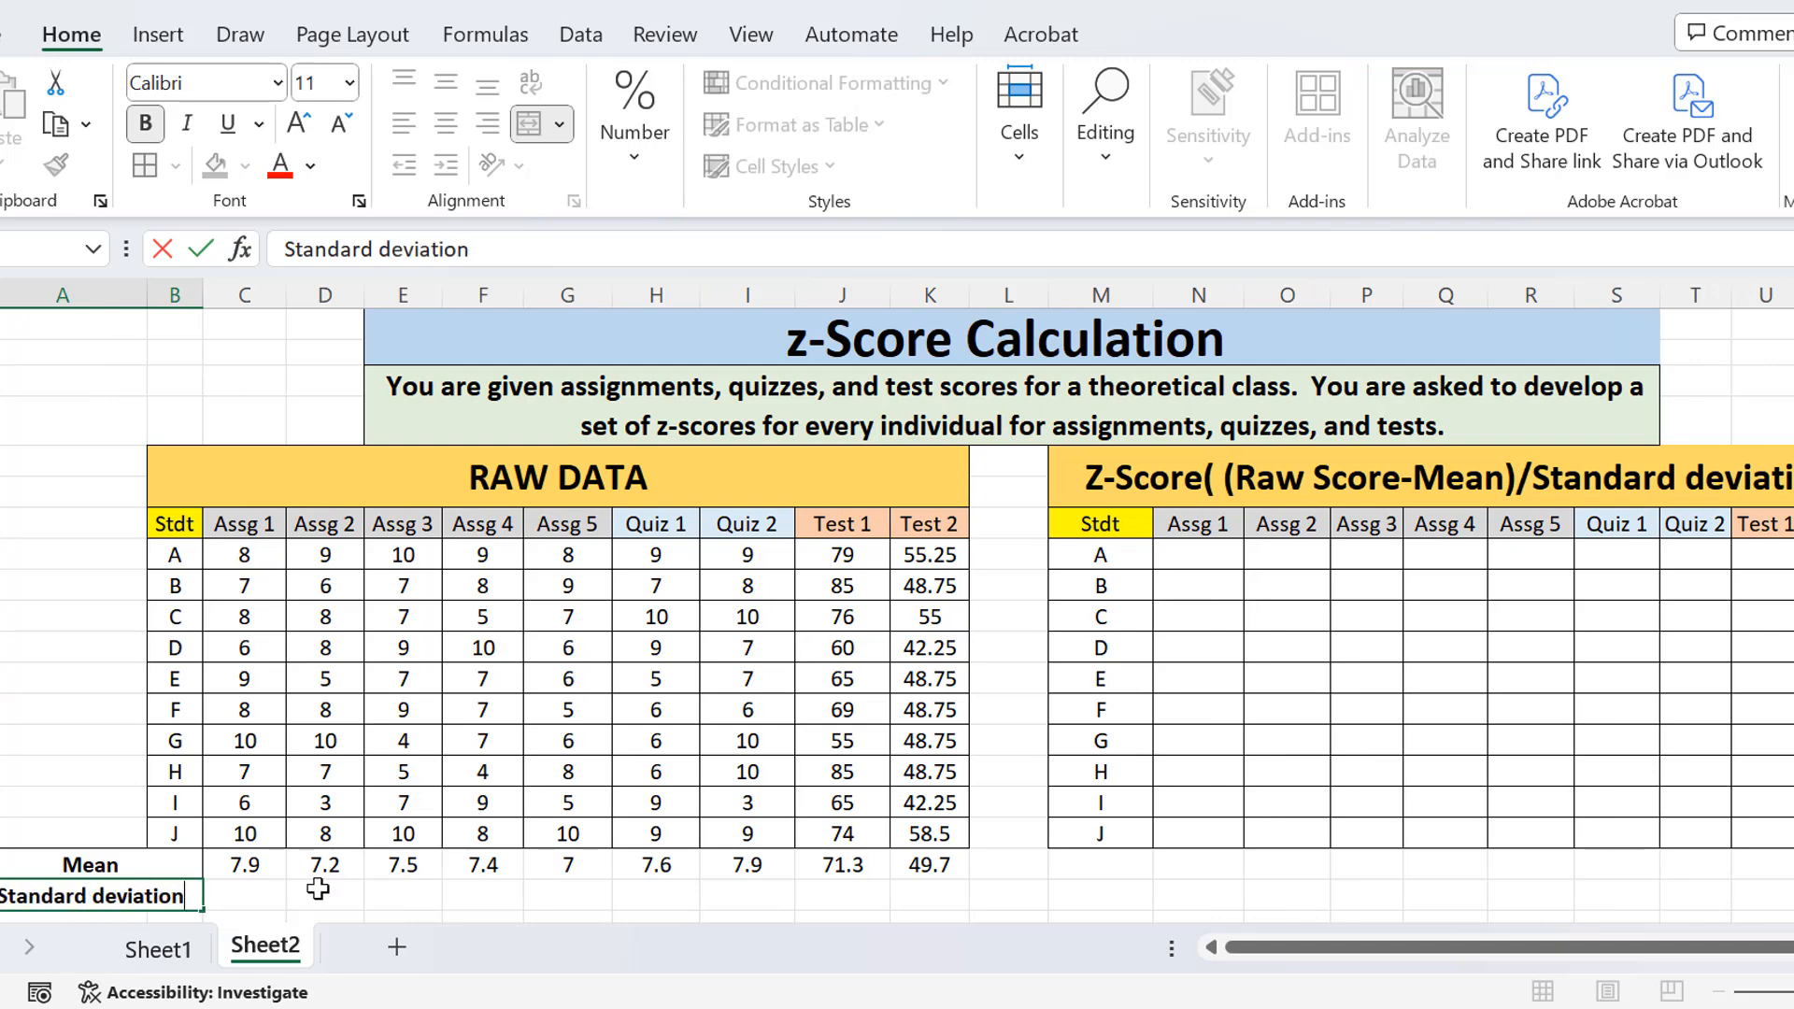
{"action": "key", "text": "Return"}
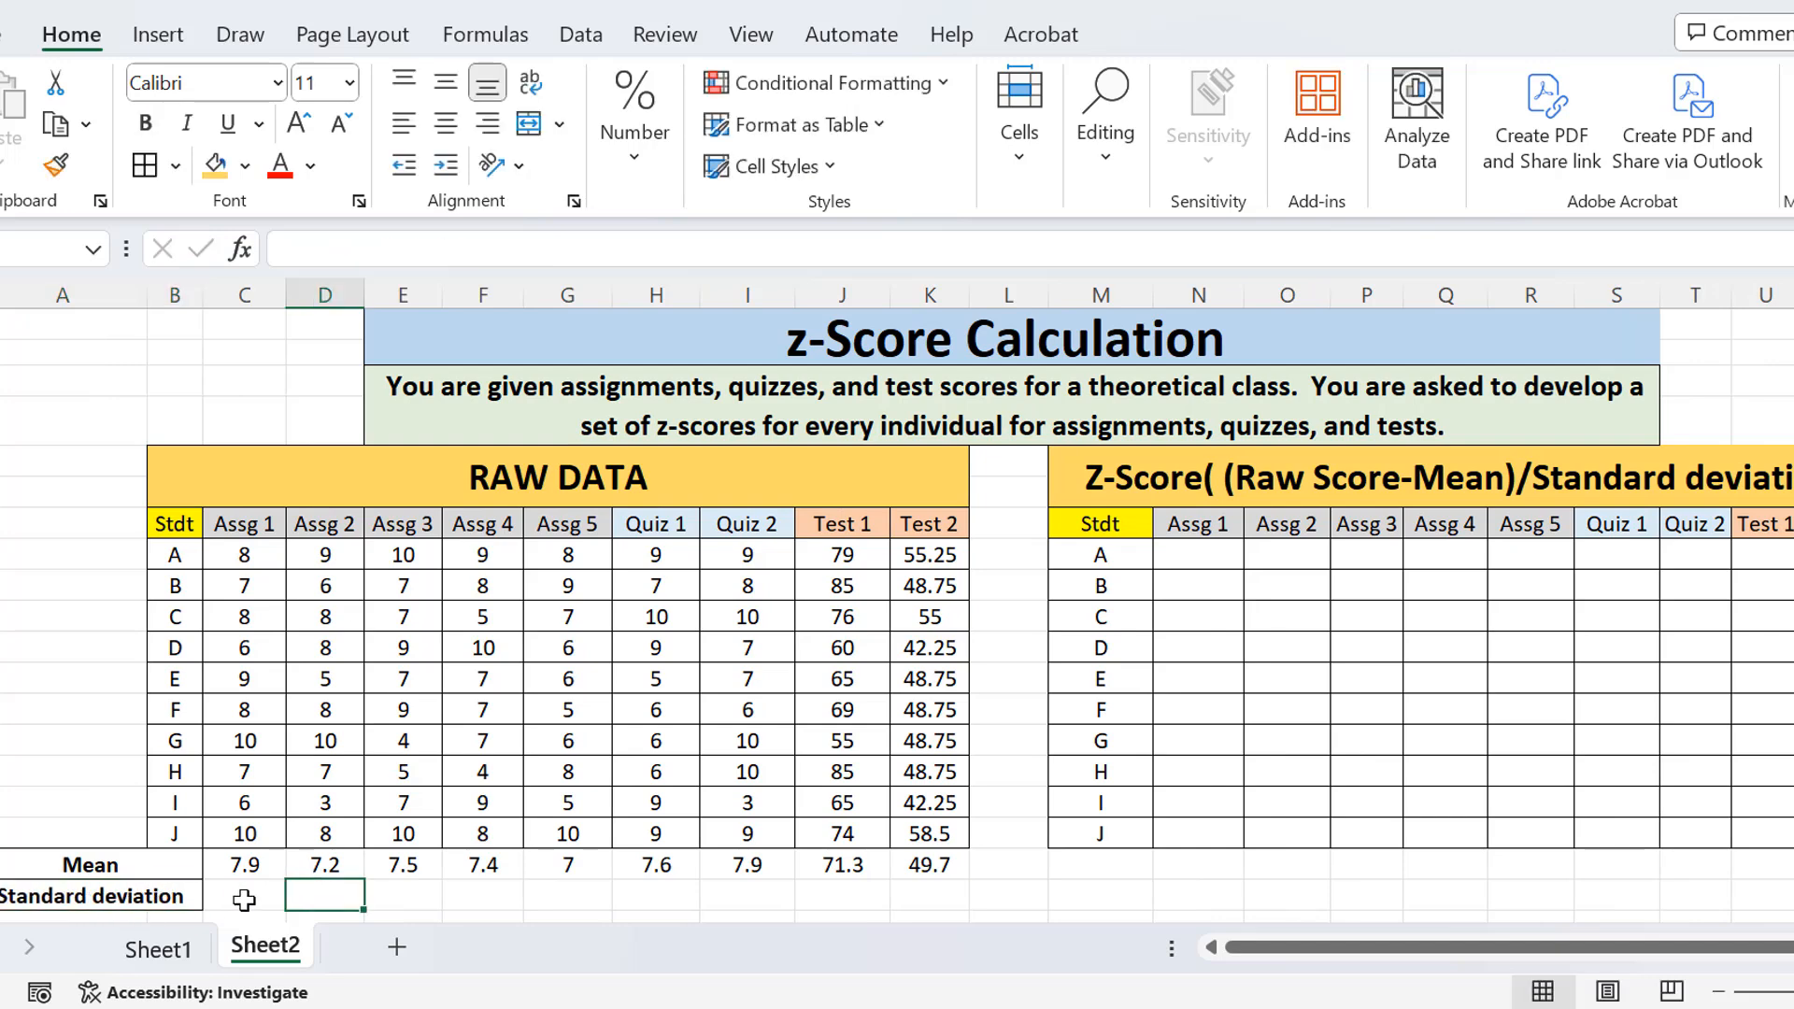
Calculate the Assg 1 population standard deviation in the Standard deviation row with =STDEV.P(C9:C18)
{"action": "double_click", "coordinate": [234, 899]}
{"action": "type", "text": "=stdev"}
{"action": "double_click", "coordinate": [358, 809]}
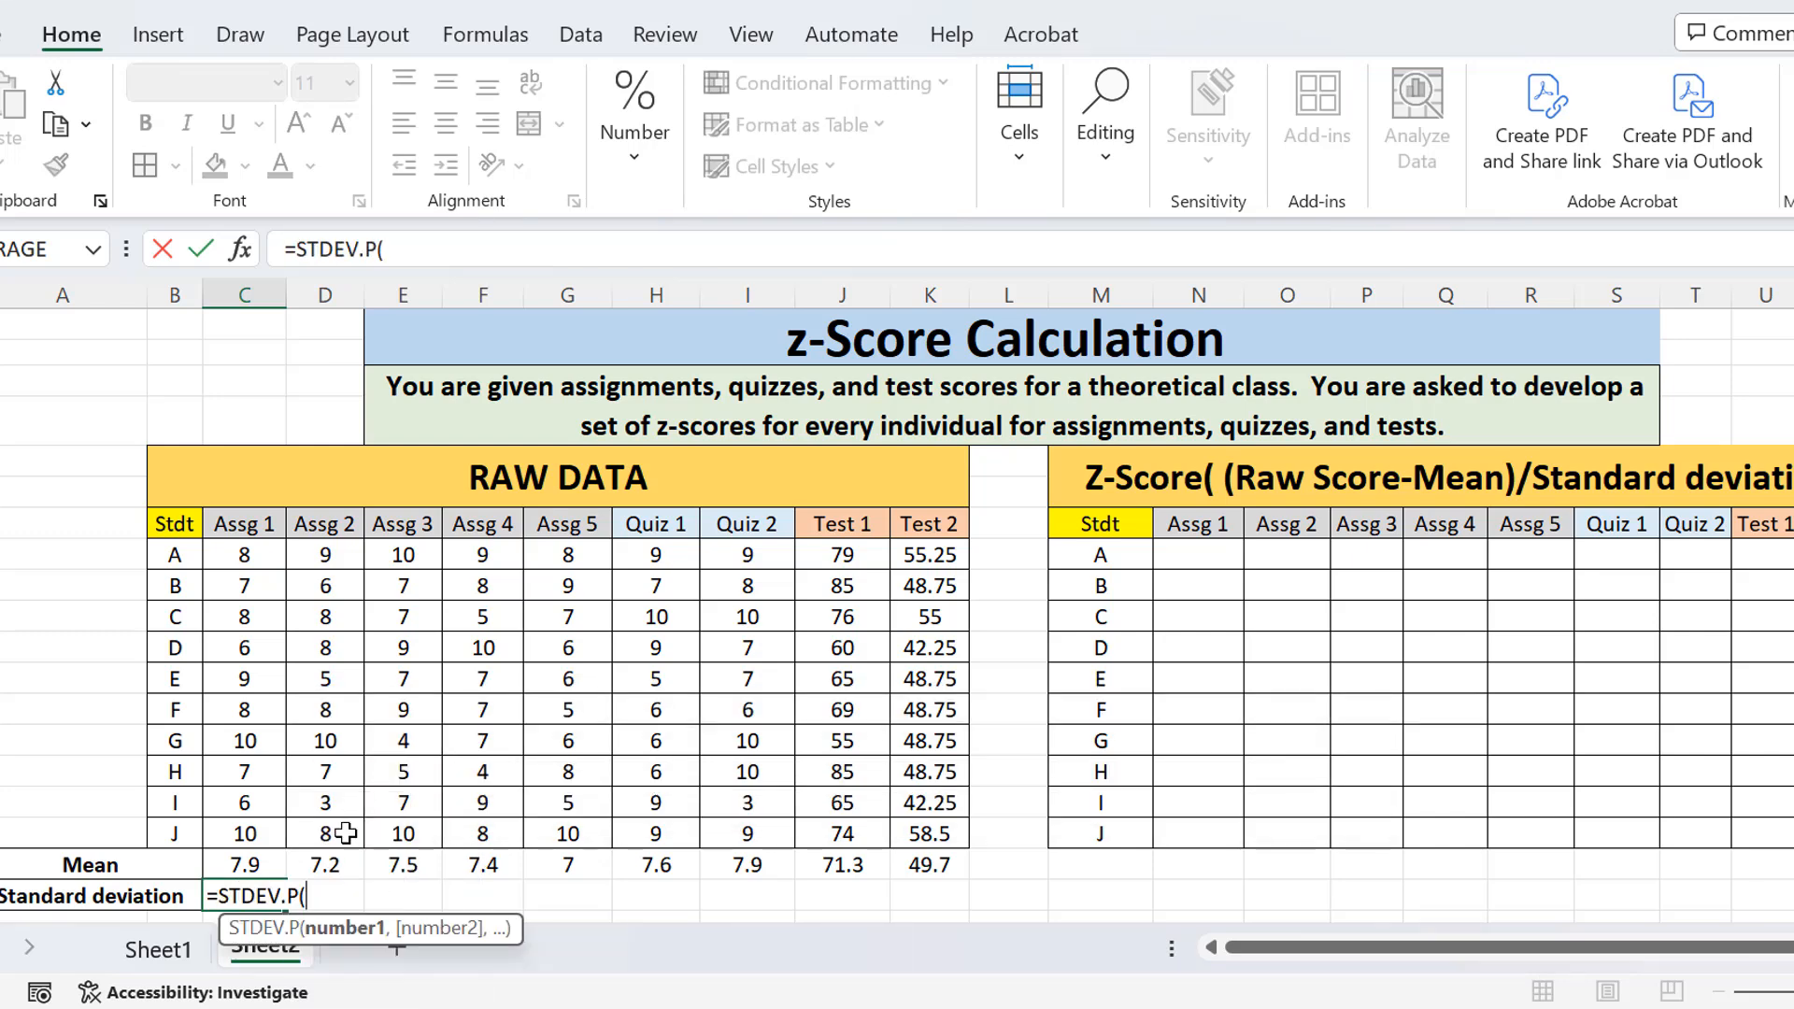
{"action": "left_click_drag", "start_coordinate": [245, 557], "coordinate": [244, 835]}
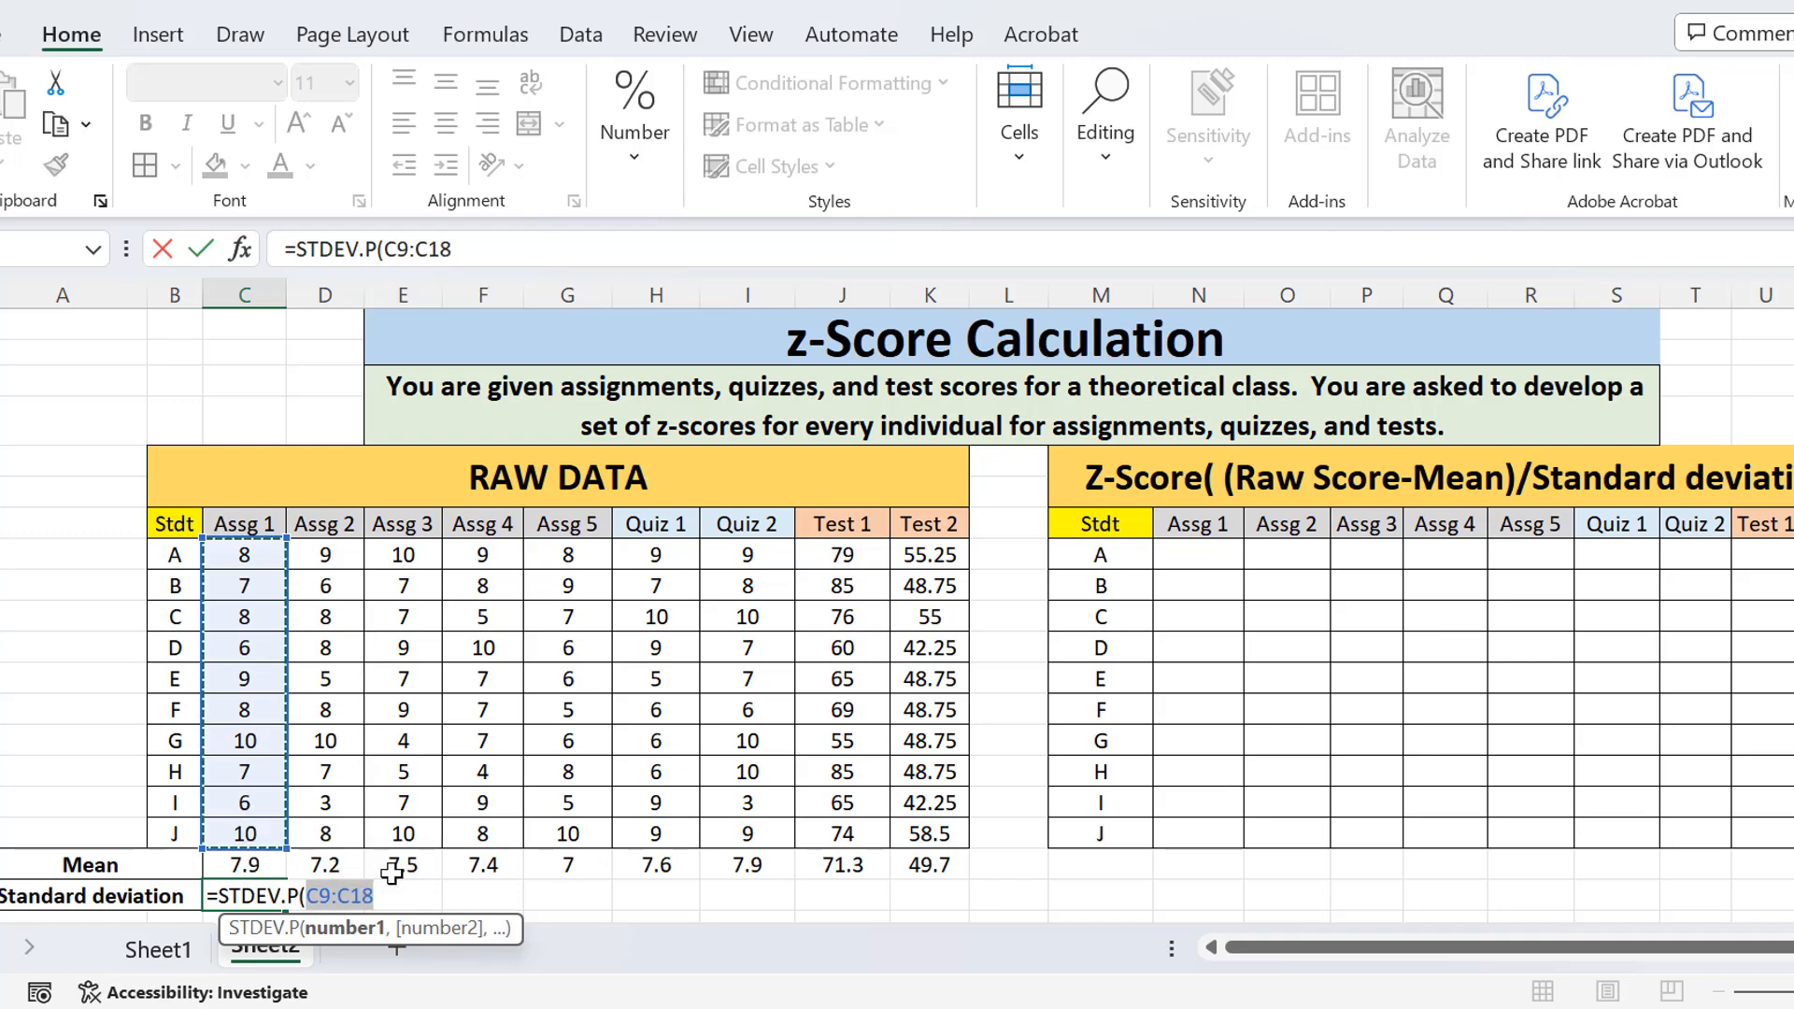
{"action": "type", "text": ")"}
{"action": "key", "text": "Return"}
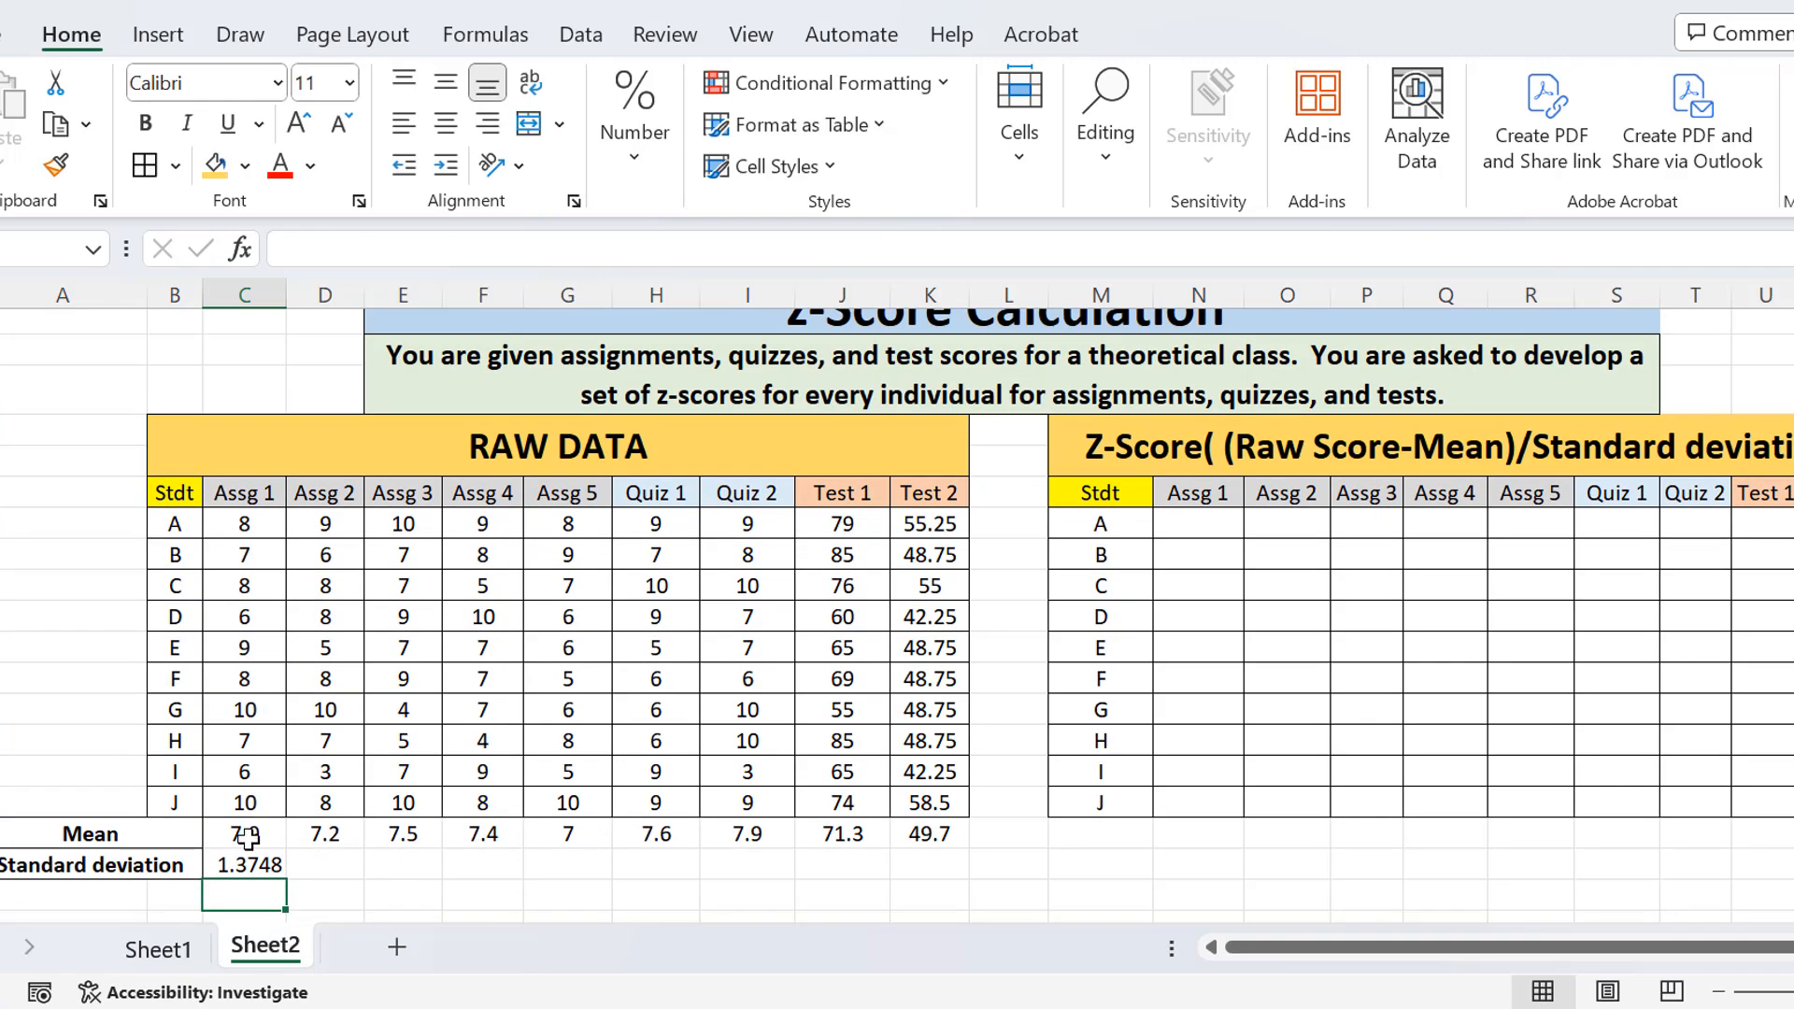
Fill the Assg 1 standard deviation formula across its row through Test 2 and review the mean and standard deviation results
{"action": "left_click", "coordinate": [257, 864]}
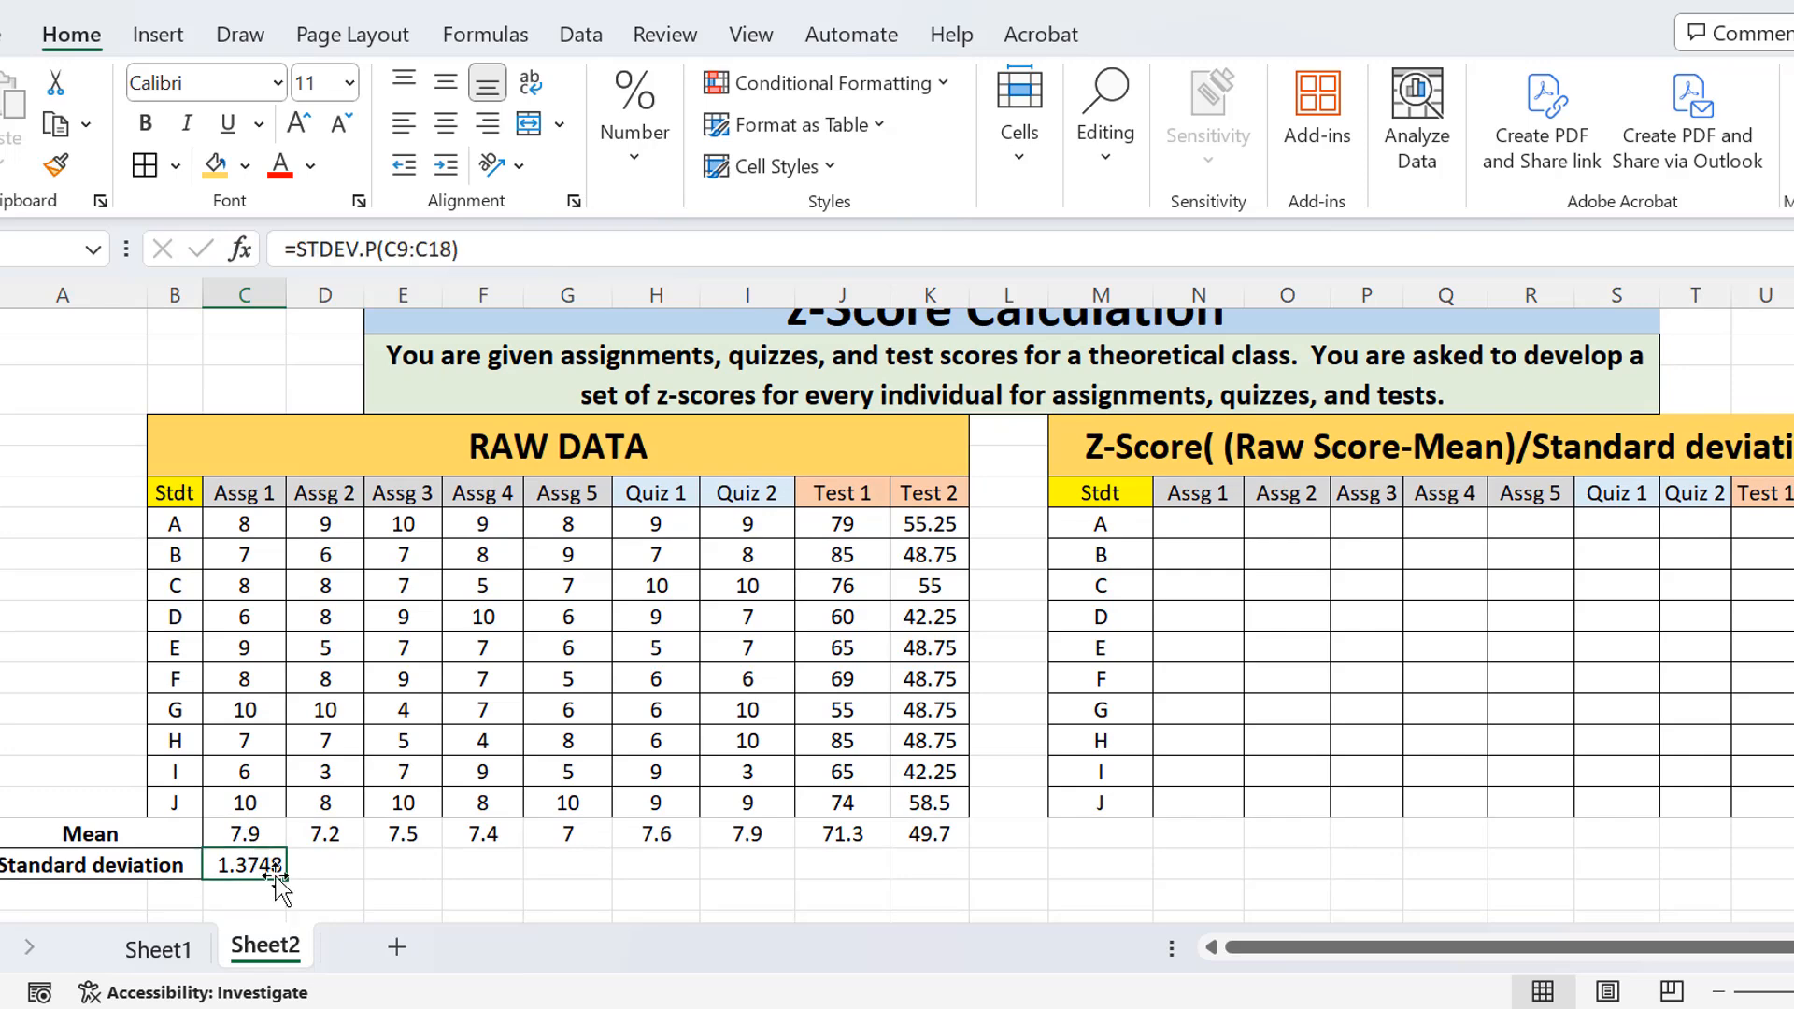
{"action": "left_click_drag", "start_coordinate": [245, 802], "coordinate": [245, 523]}
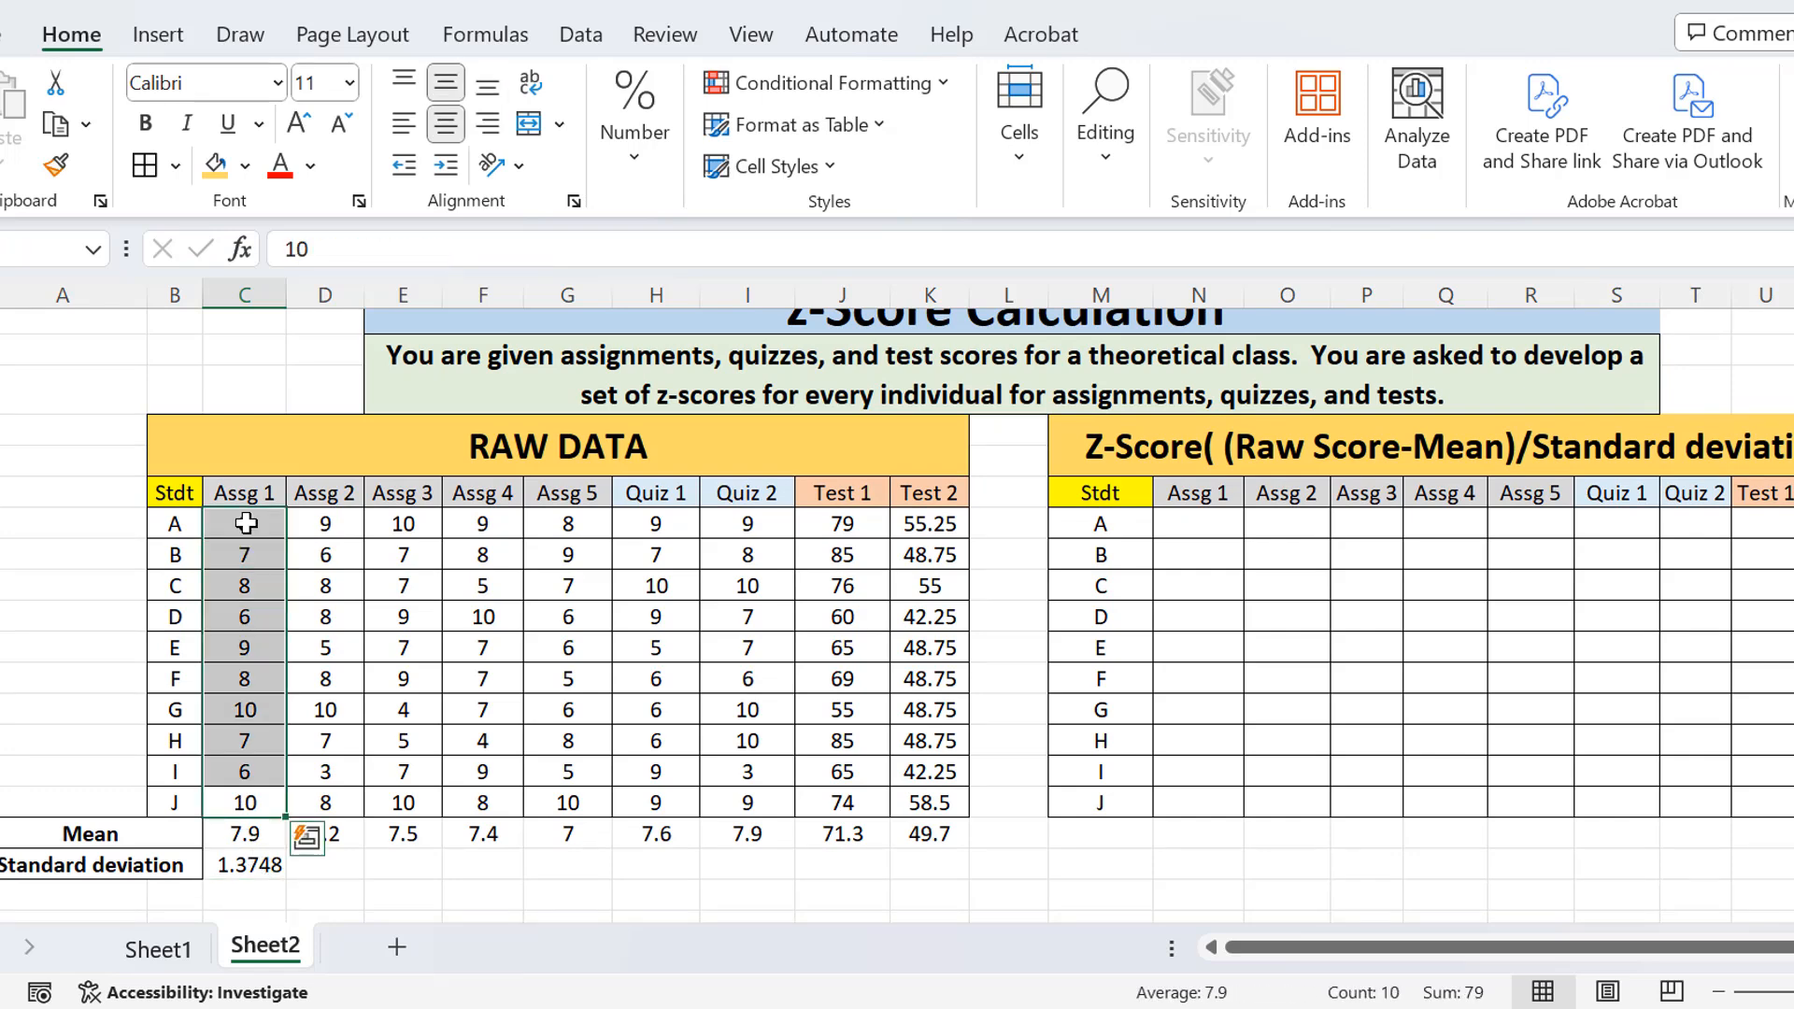
{"action": "left_click", "coordinate": [251, 863]}
{"action": "left_click_drag", "start_coordinate": [286, 881], "coordinate": [959, 888]}
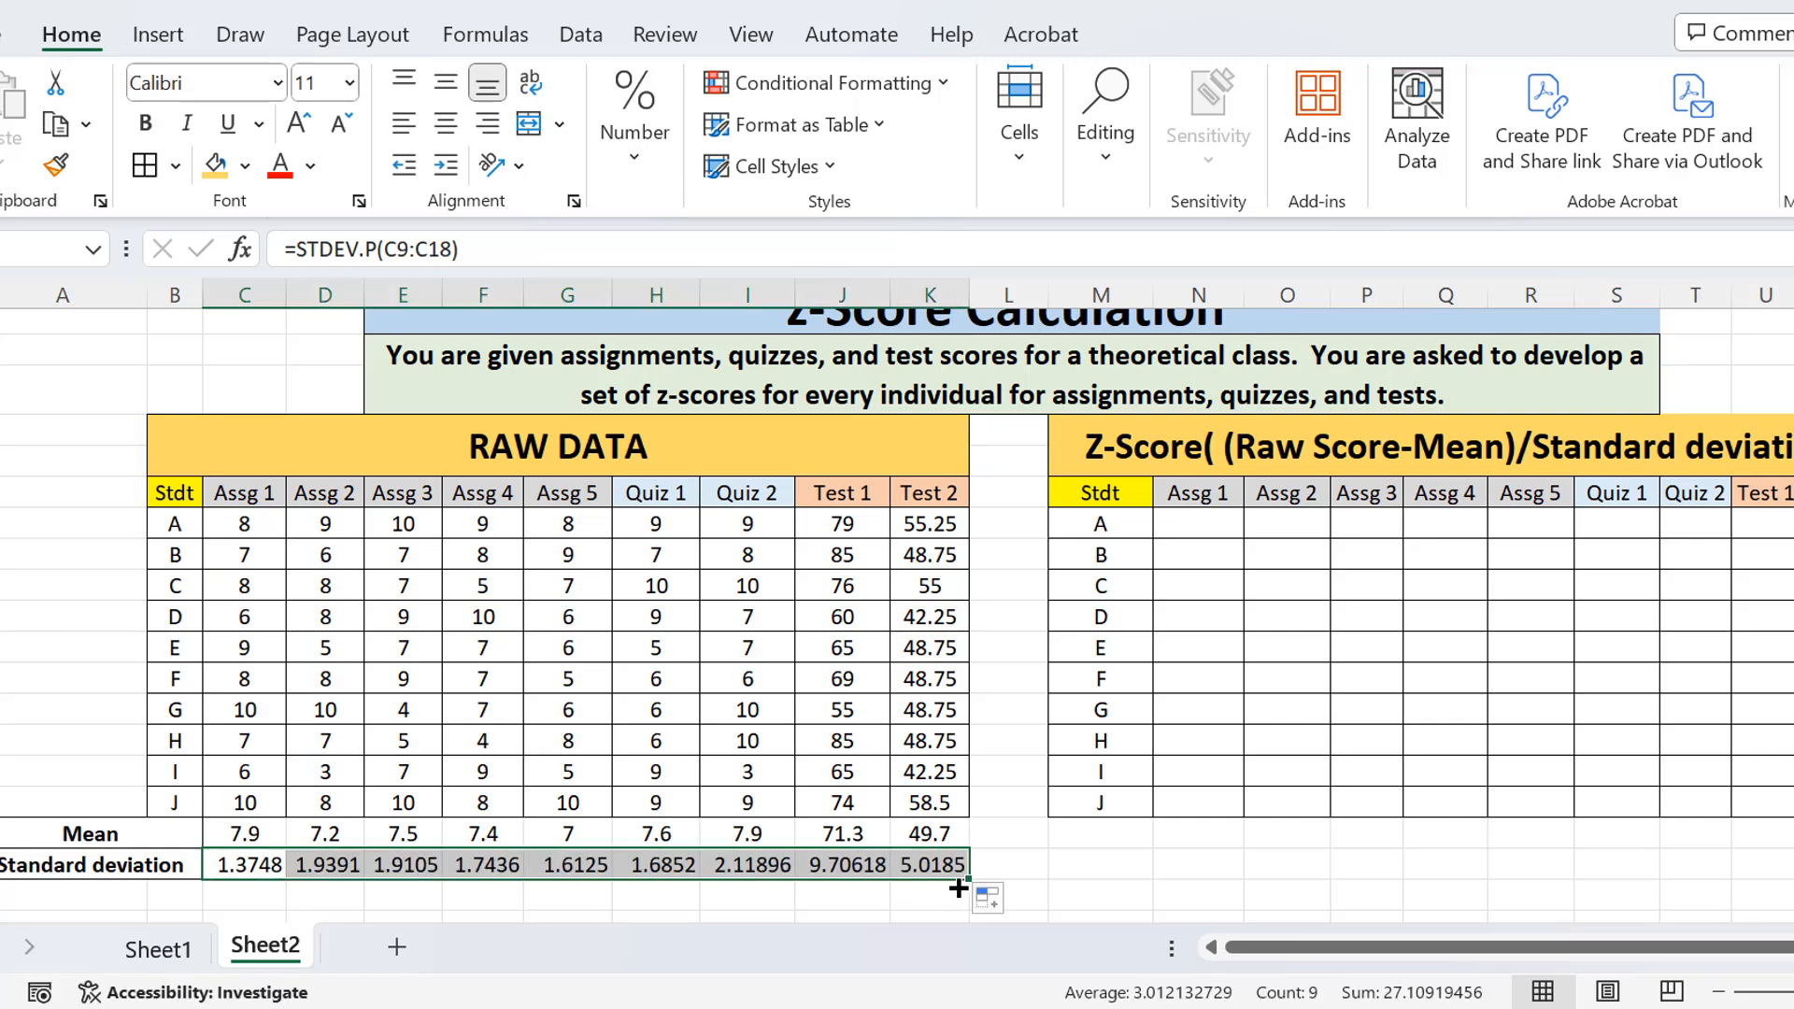
{"action": "left_click", "coordinate": [402, 864]}
{"action": "left_click", "coordinate": [245, 830]}
{"action": "left_click_drag", "start_coordinate": [245, 830], "coordinate": [935, 867]}
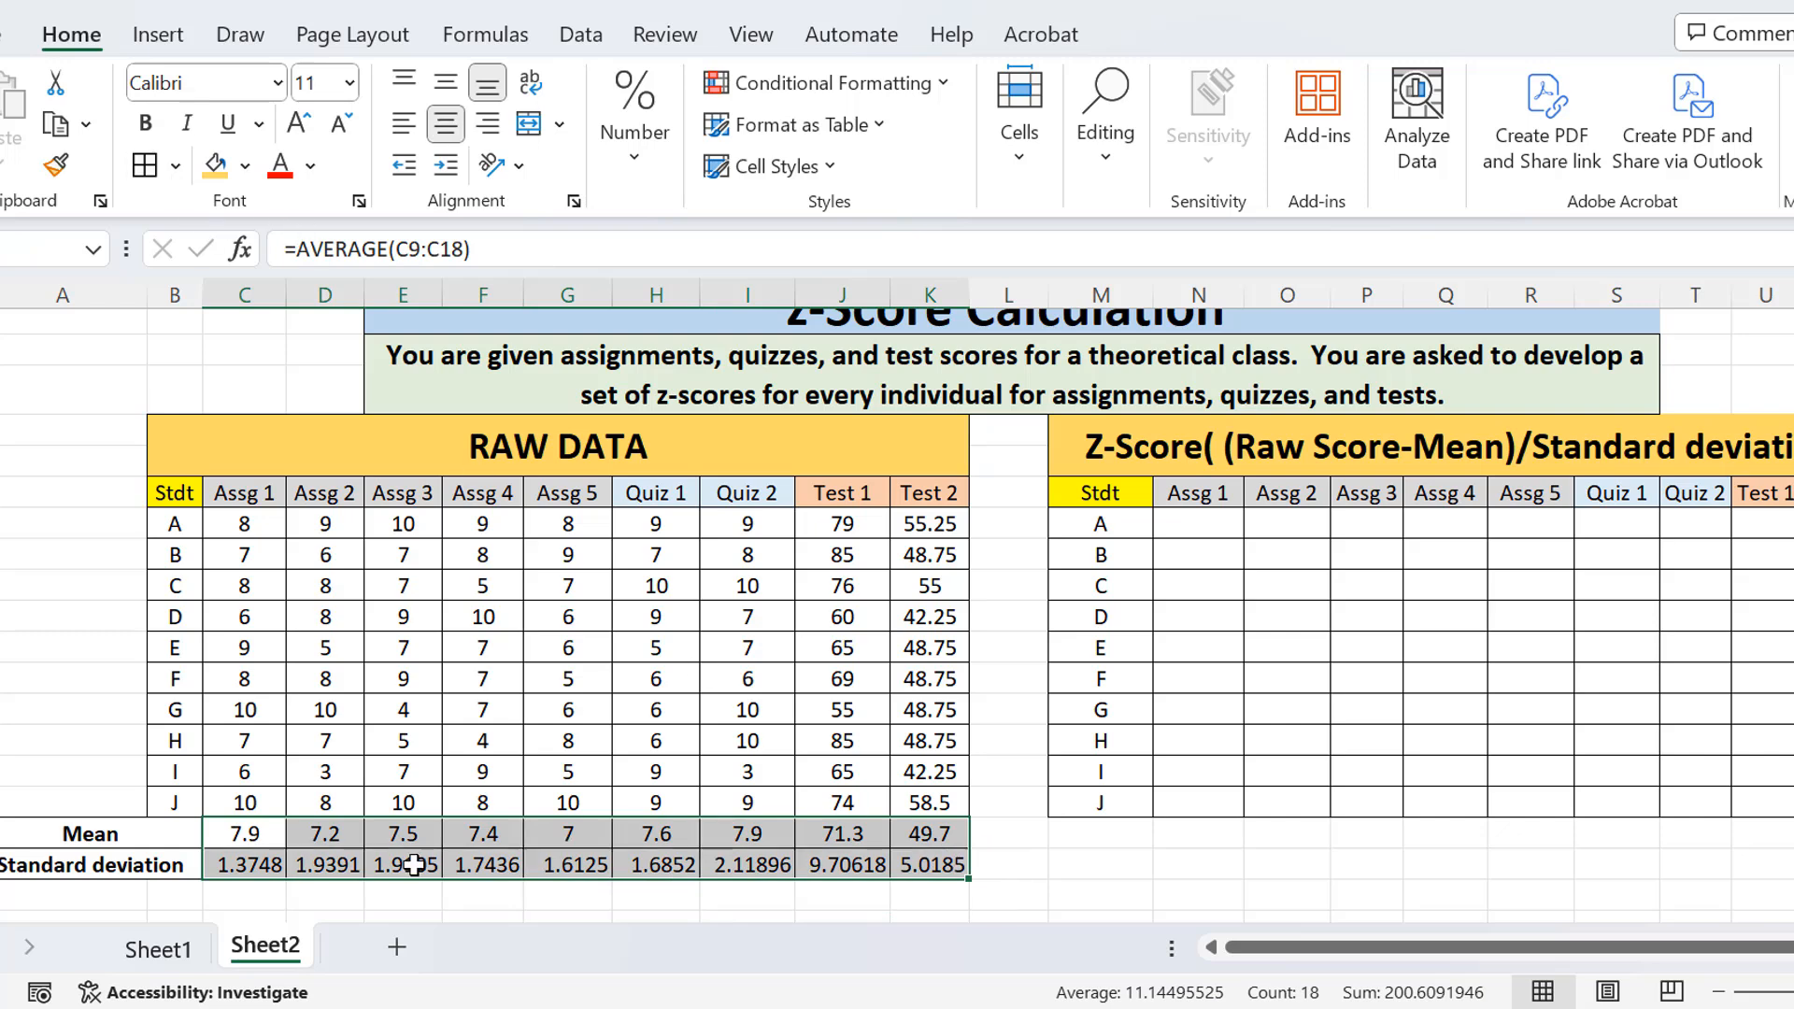
{"action": "left_click", "coordinate": [334, 869]}
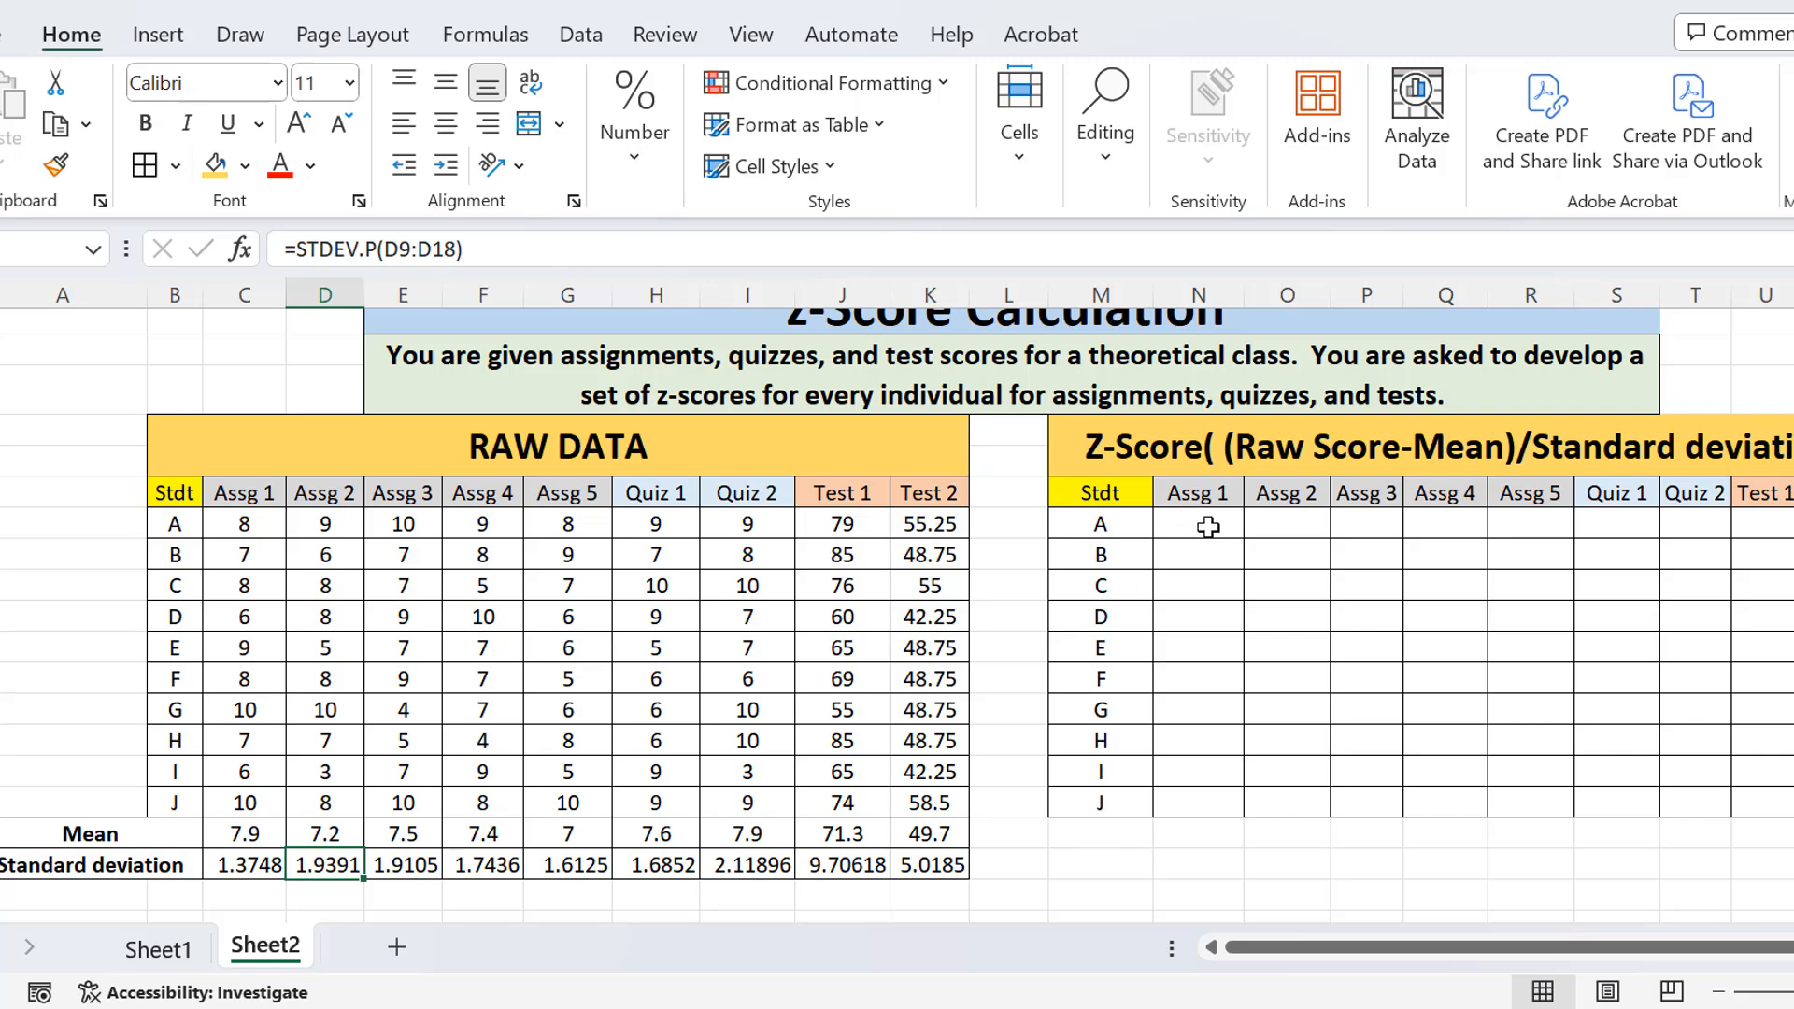
Review the z-score formula in the Z-Score table heading and calculate student A's Assg 1 z-score with =(C9-C19)/C20
{"action": "double_click", "coordinate": [1229, 439]}
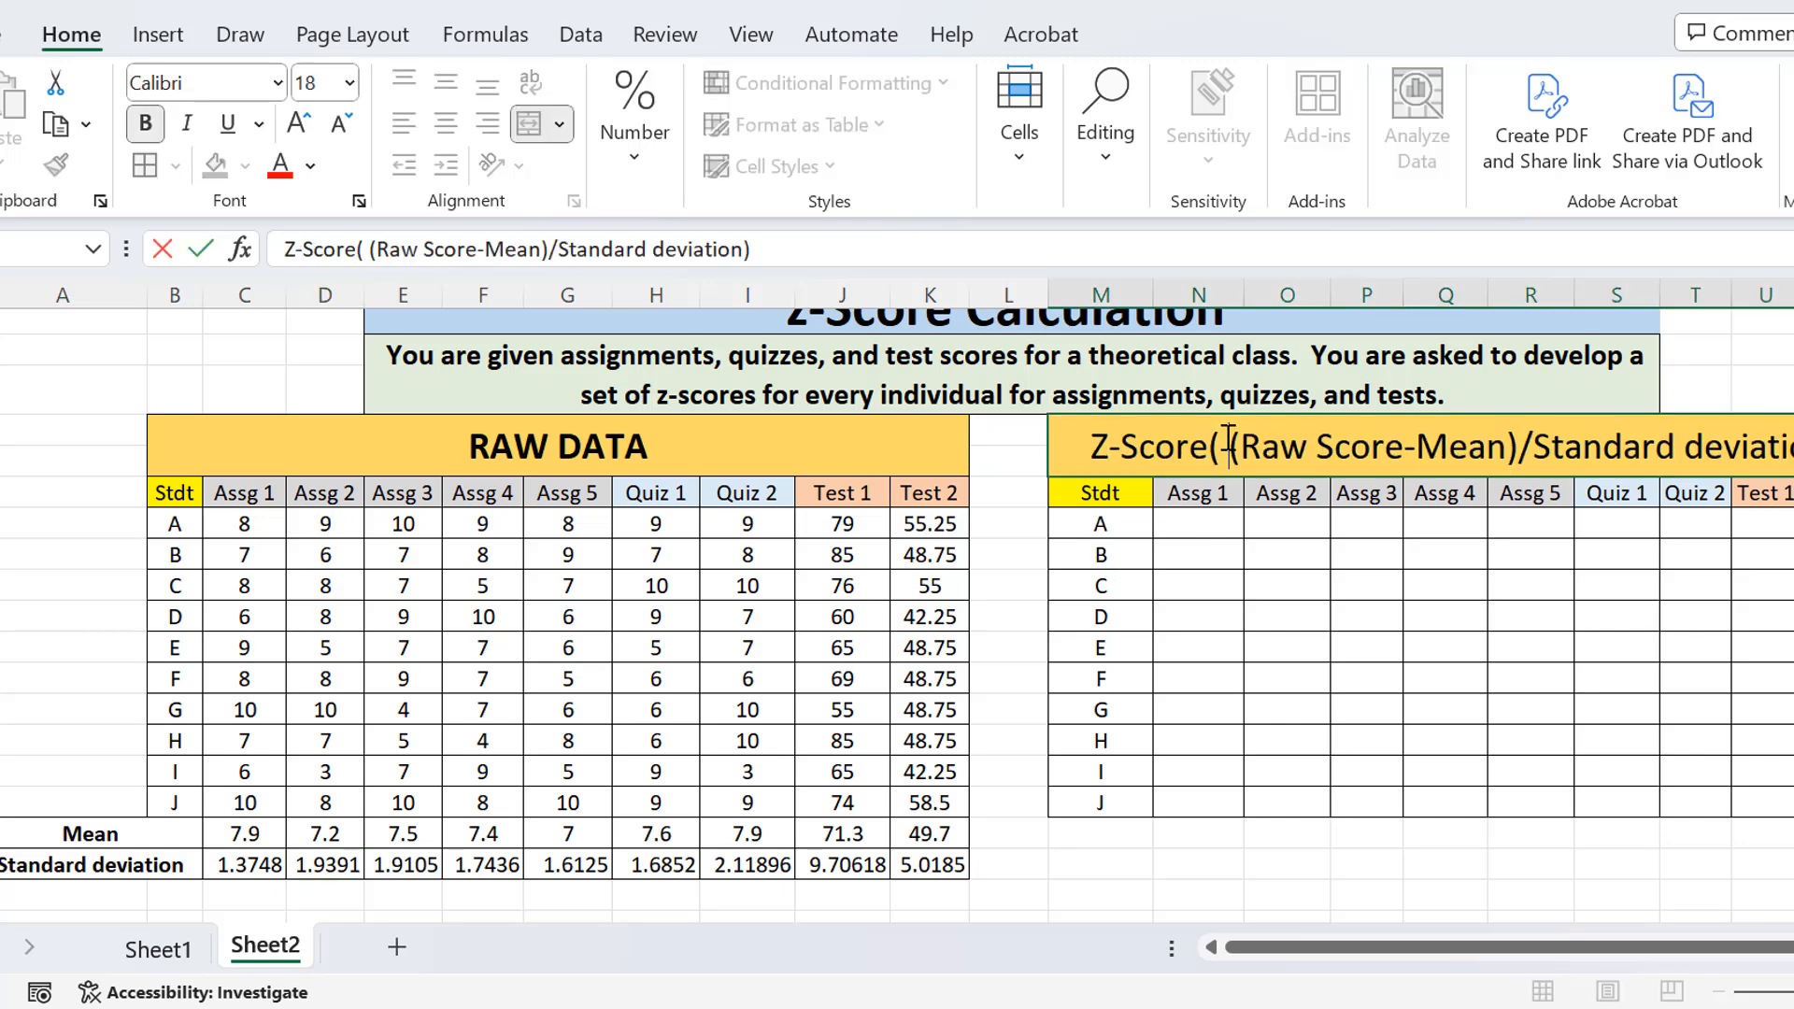
{"action": "left_click_drag", "start_coordinate": [1228, 446], "coordinate": [1789, 440]}
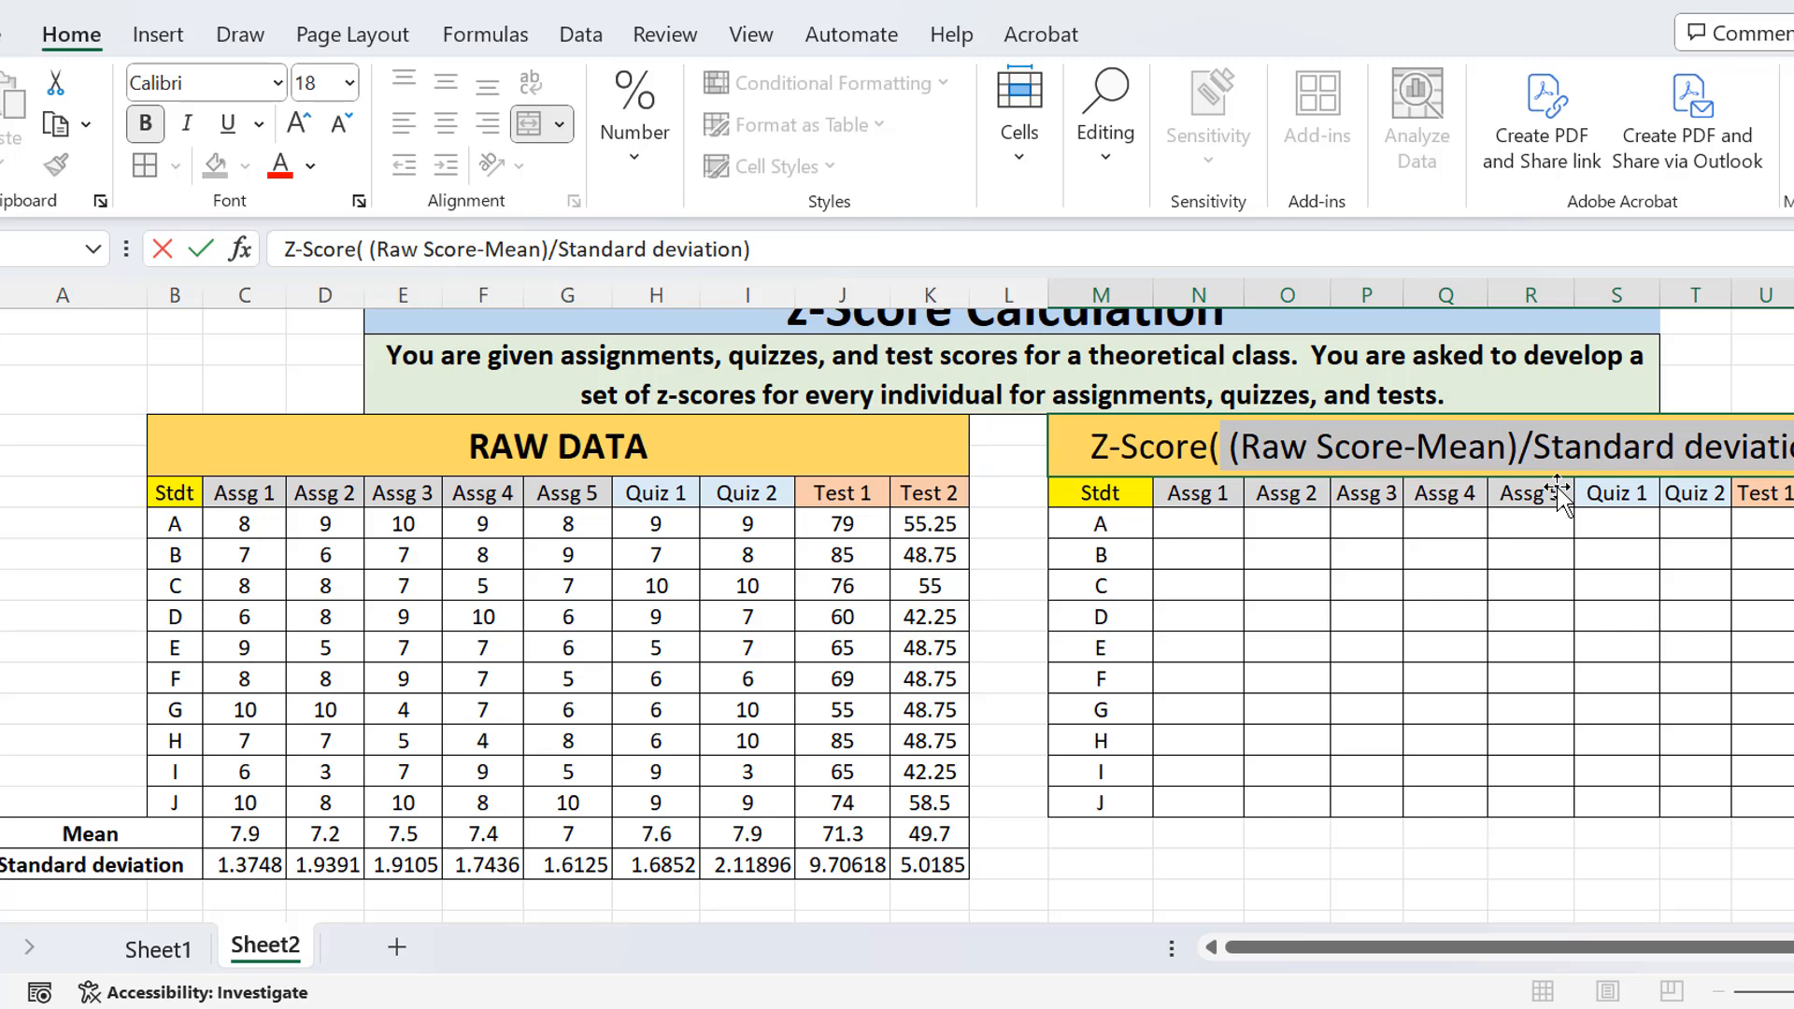
{"action": "left_click", "coordinate": [1189, 526]}
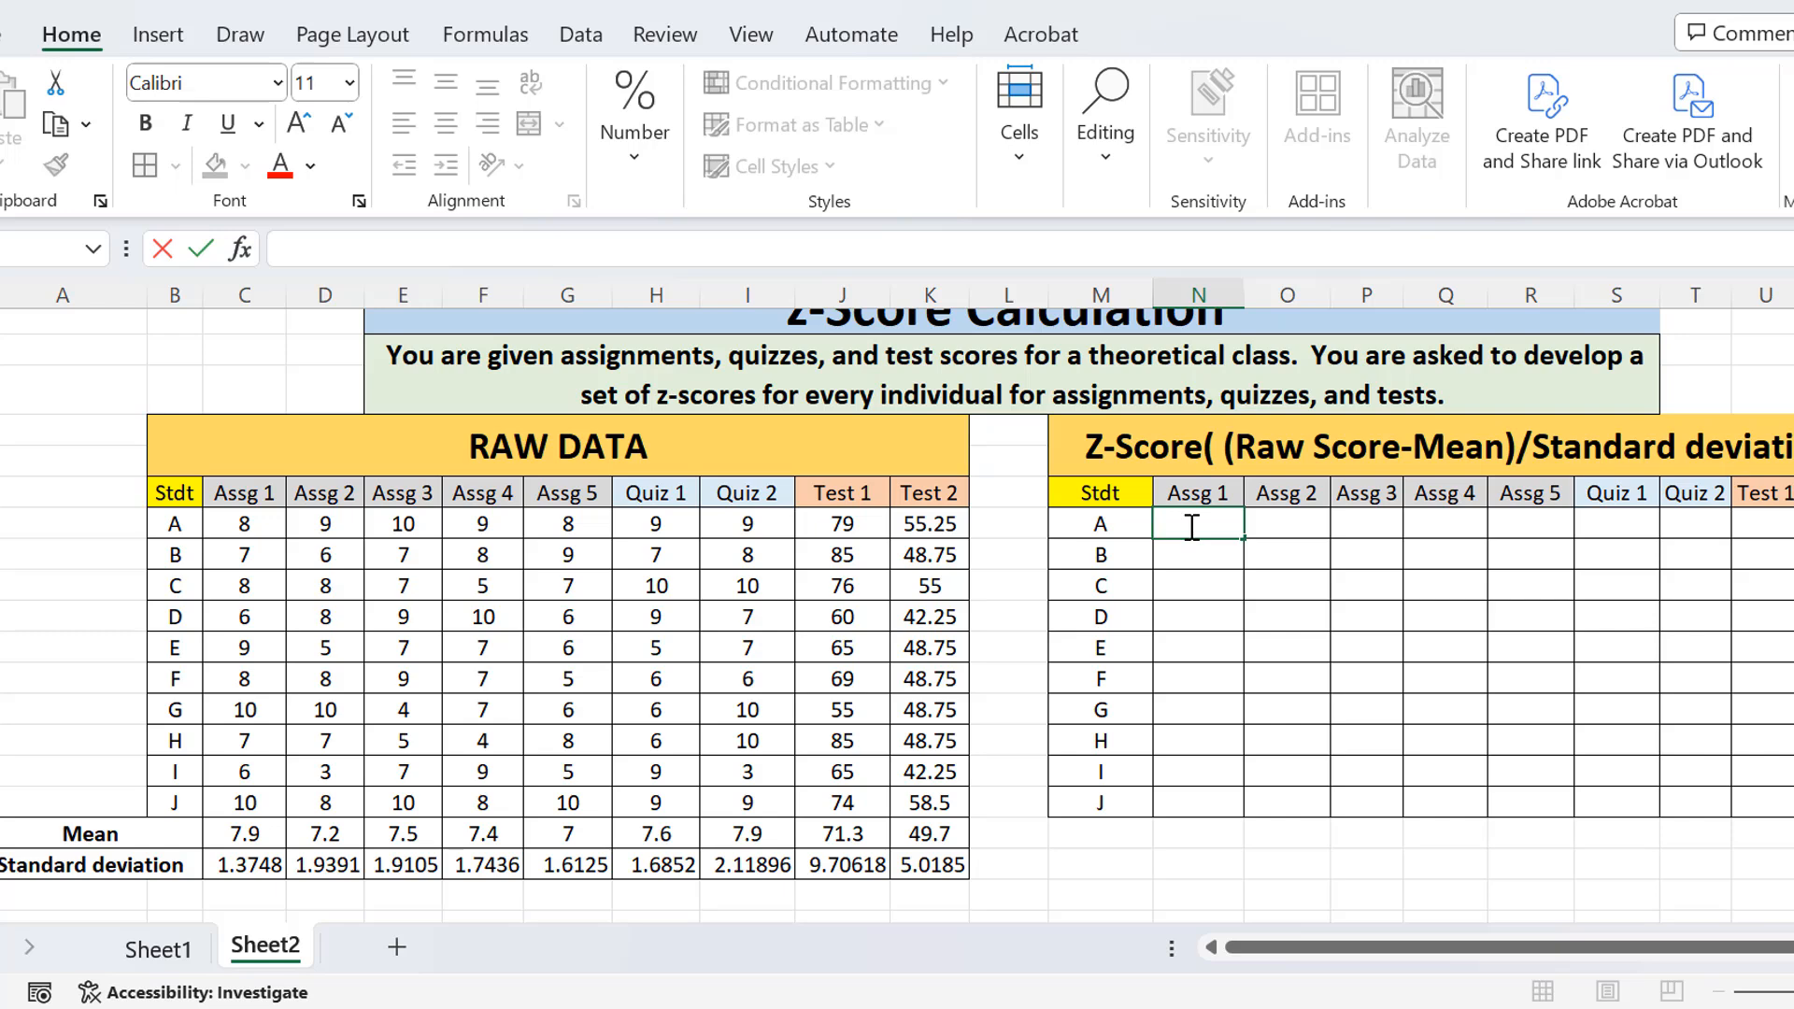
{"action": "type", "text": "="}
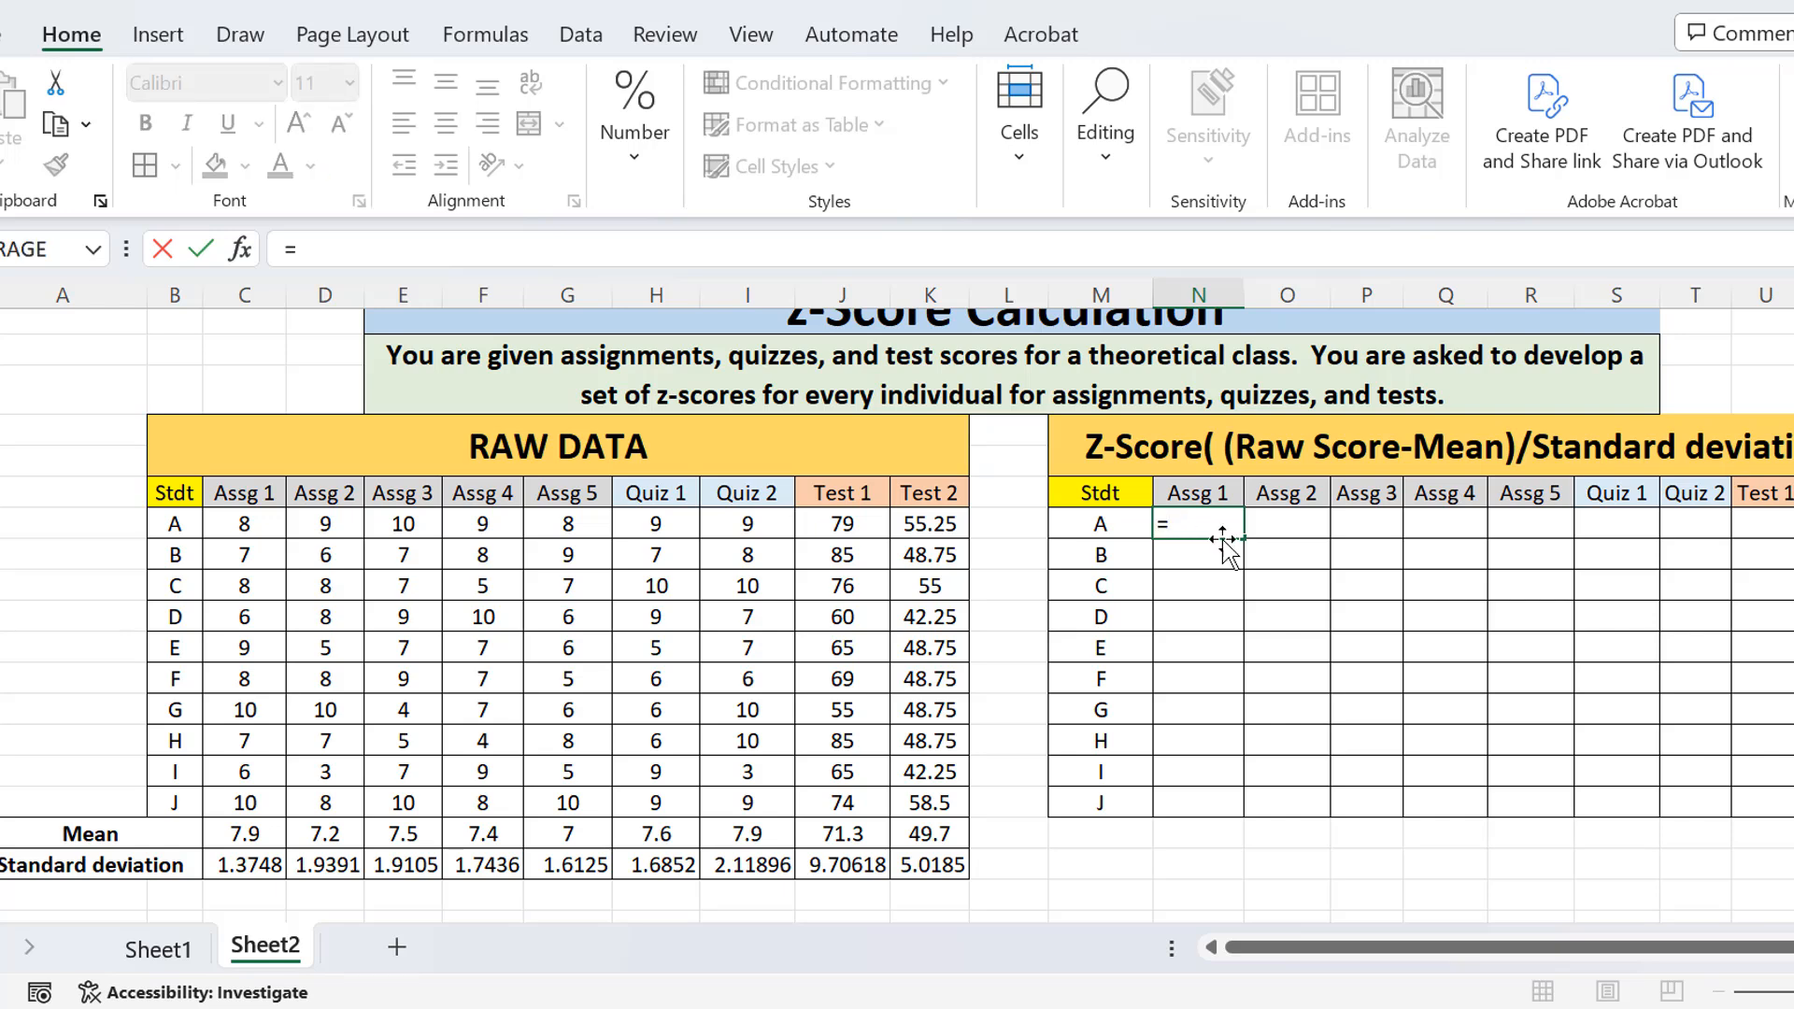
{"action": "left_click", "coordinate": [255, 524]}
{"action": "type", "text": "-"}
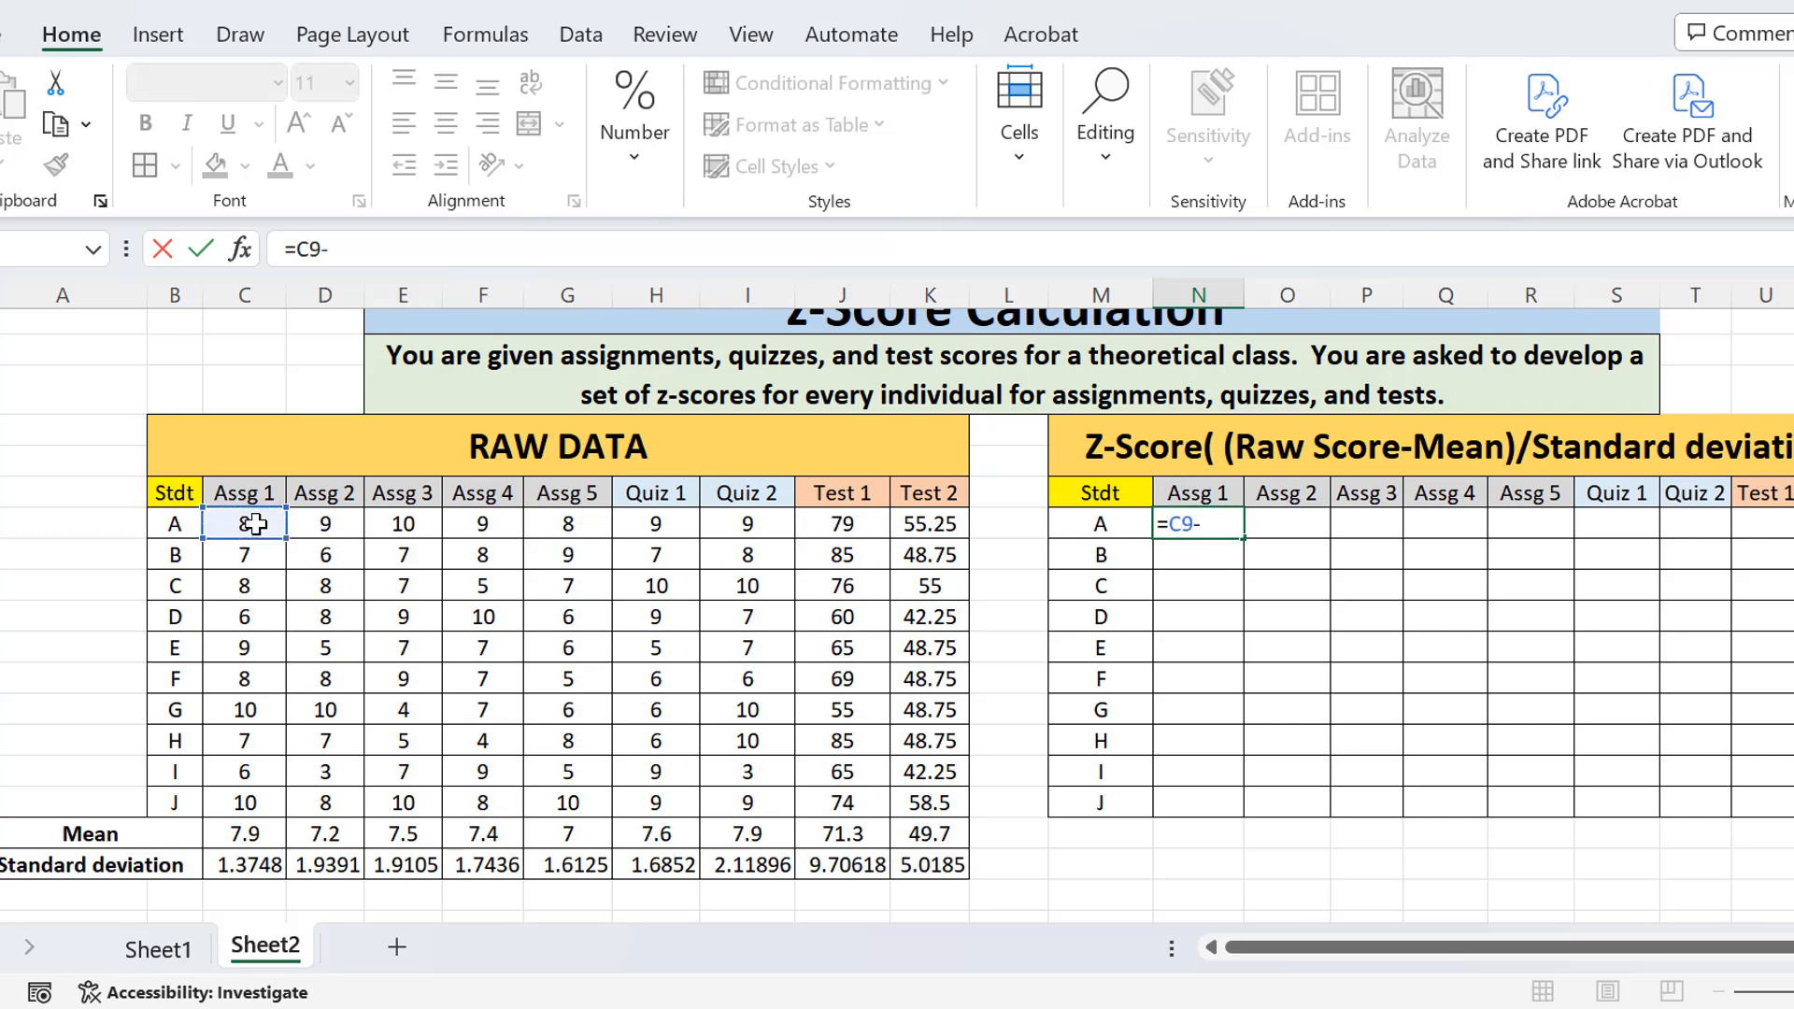
{"action": "left_click", "coordinate": [255, 838]}
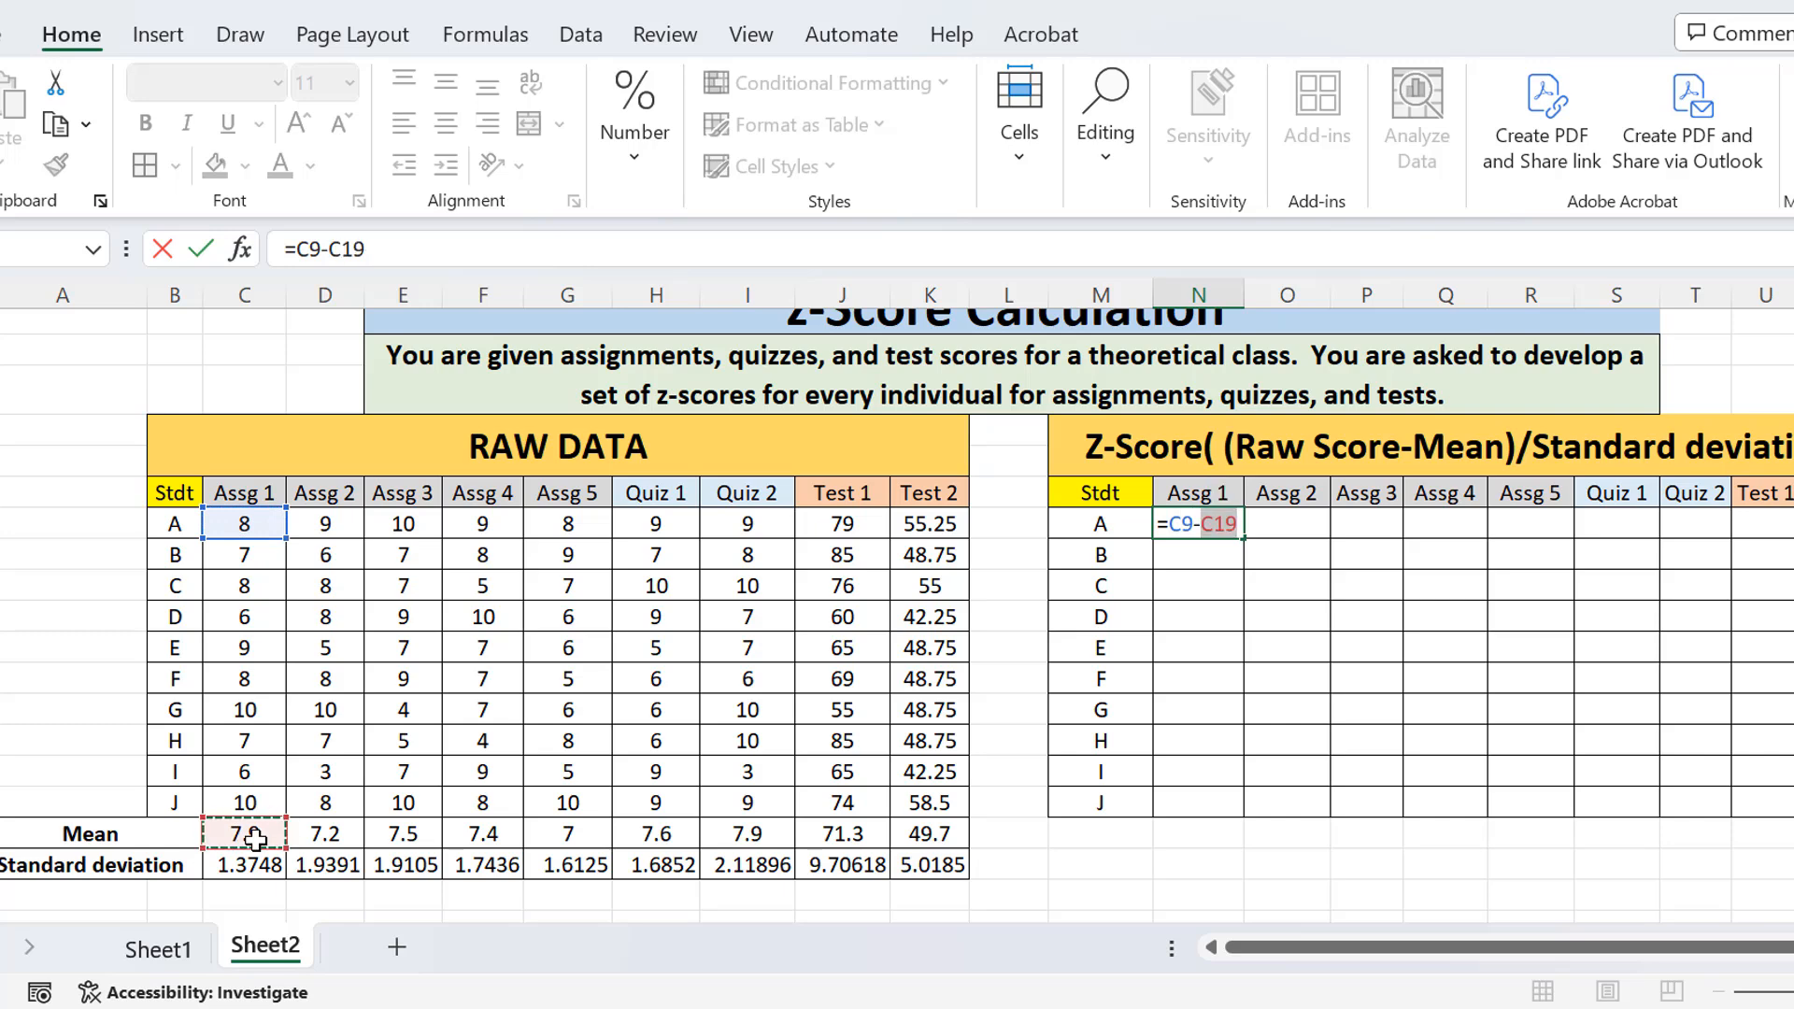
{"action": "type", "text": ")"}
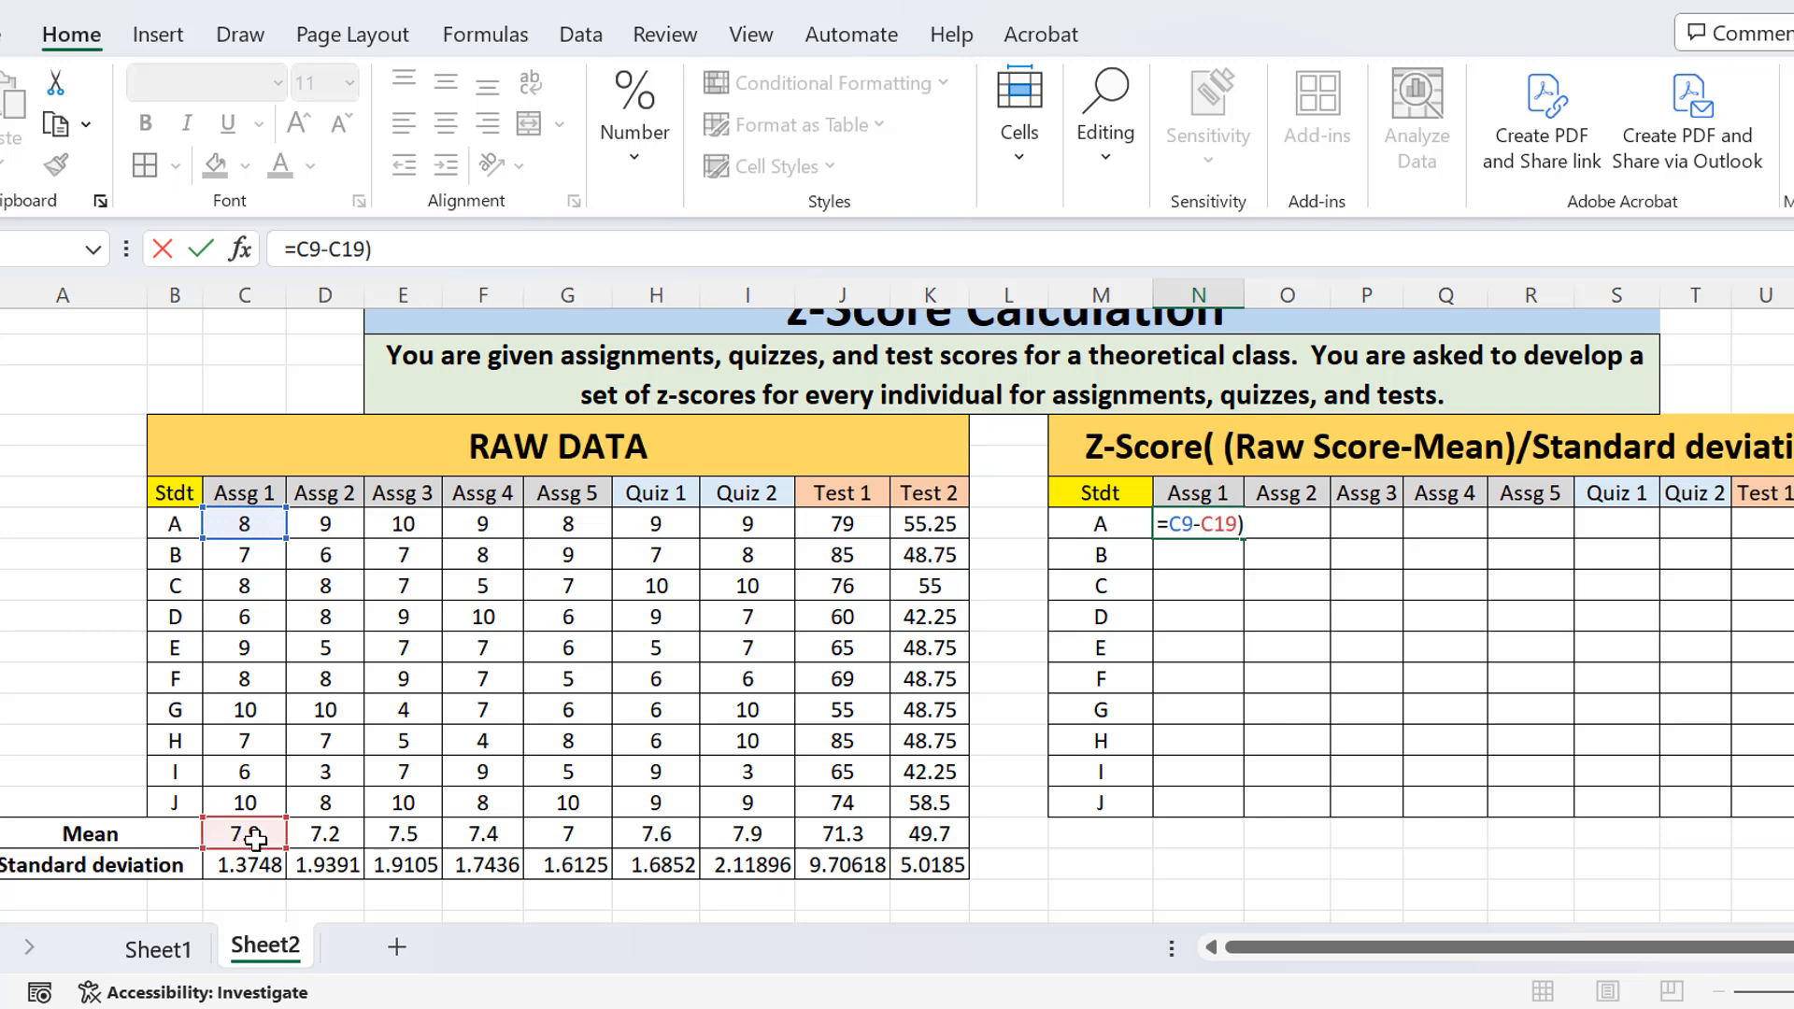
{"action": "left_click", "coordinate": [1174, 526]}
{"action": "type", "text": "("}
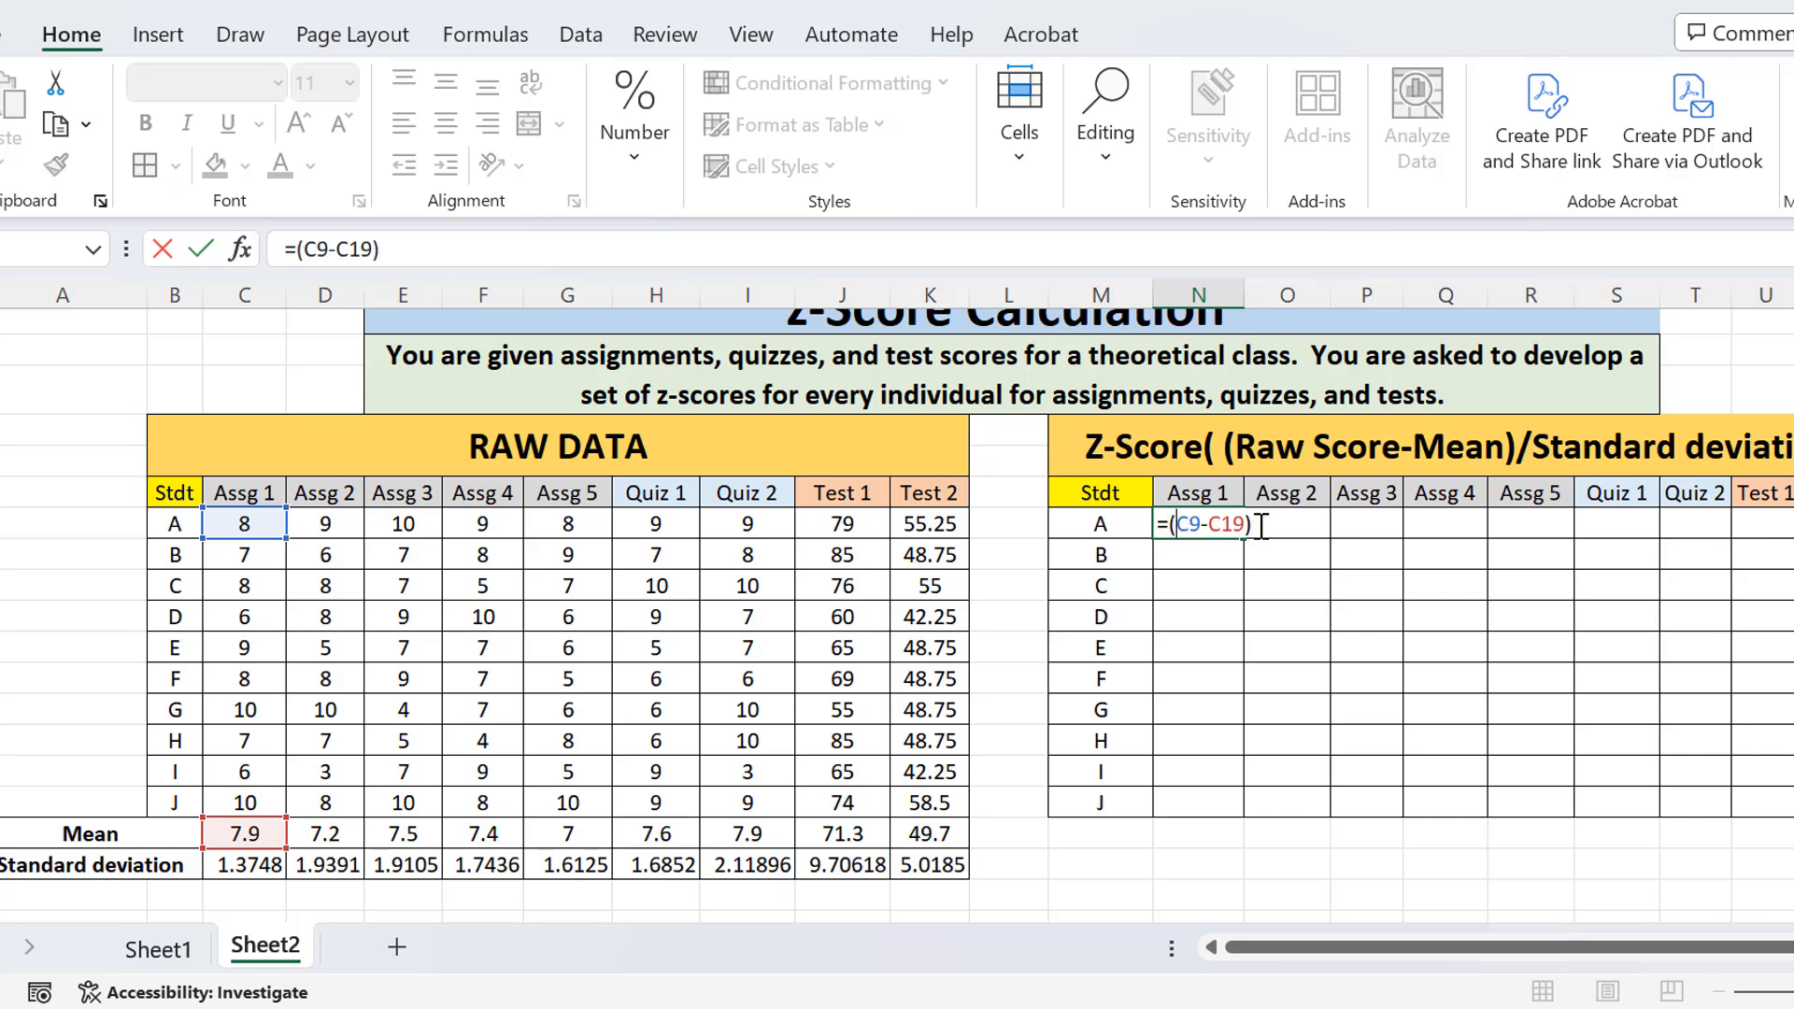
{"action": "type", "text": "/"}
{"action": "left_click", "coordinate": [241, 864]}
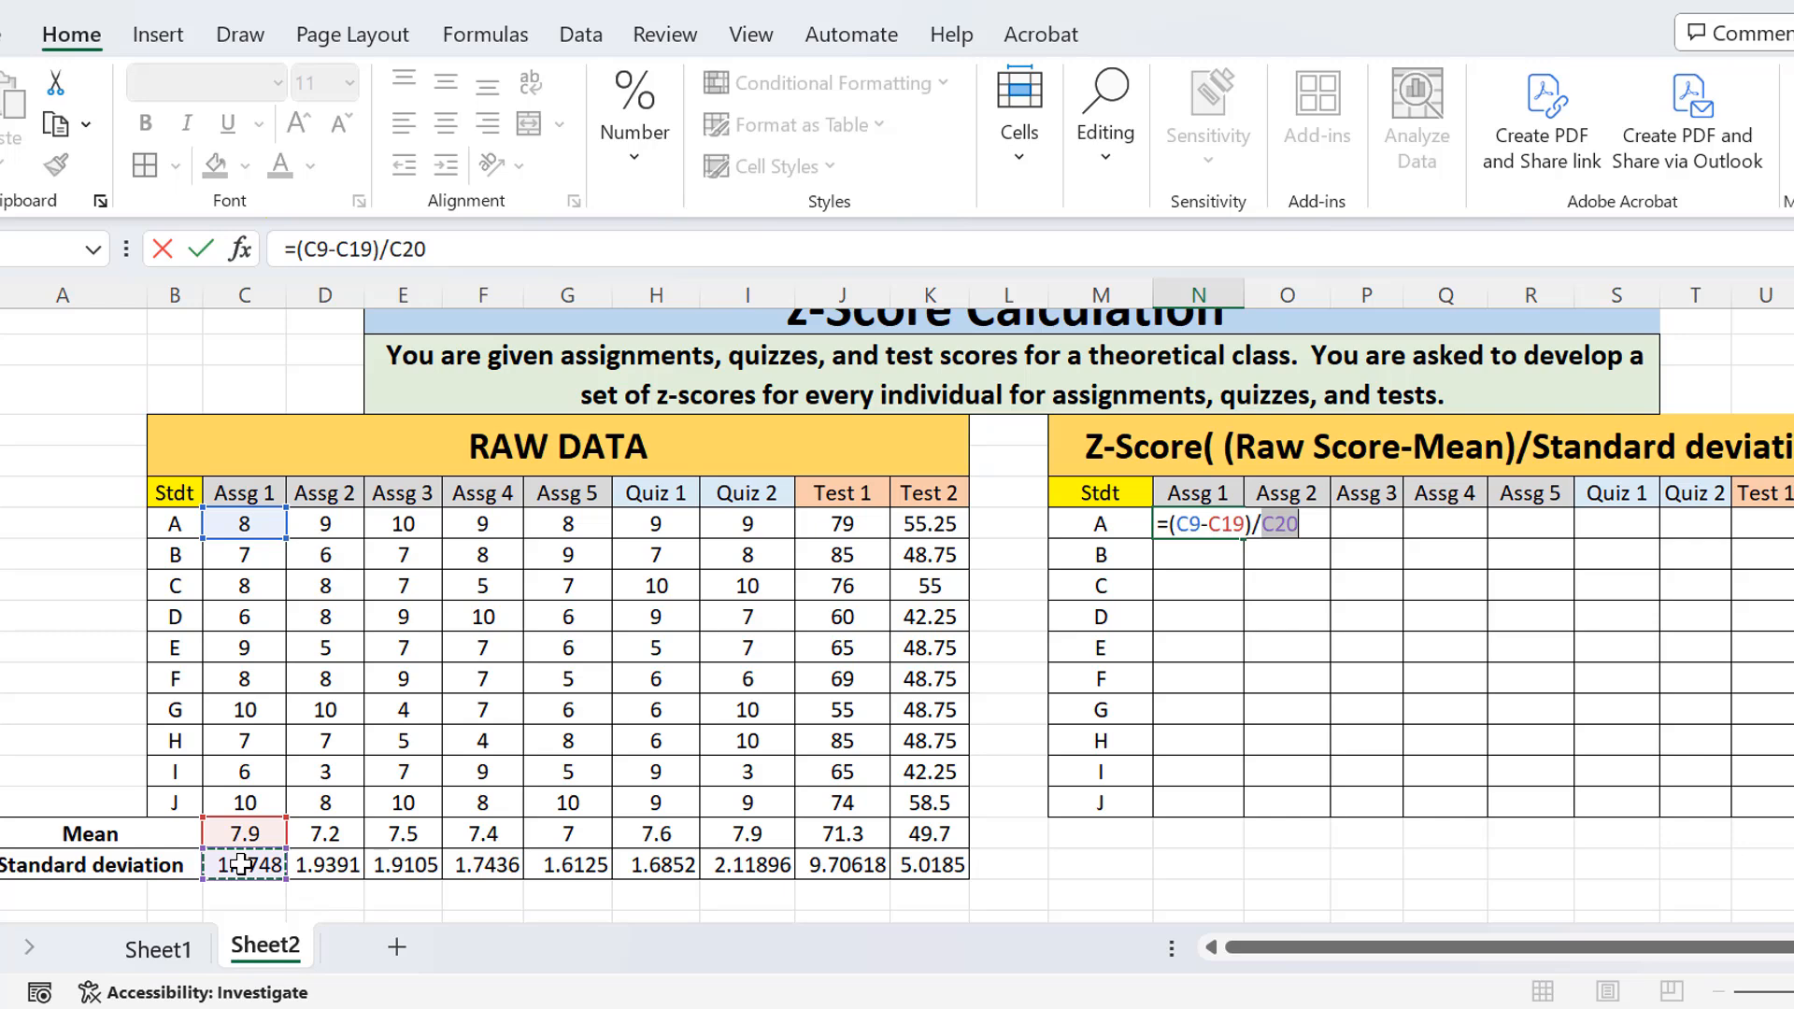
{"action": "key", "text": "Return"}
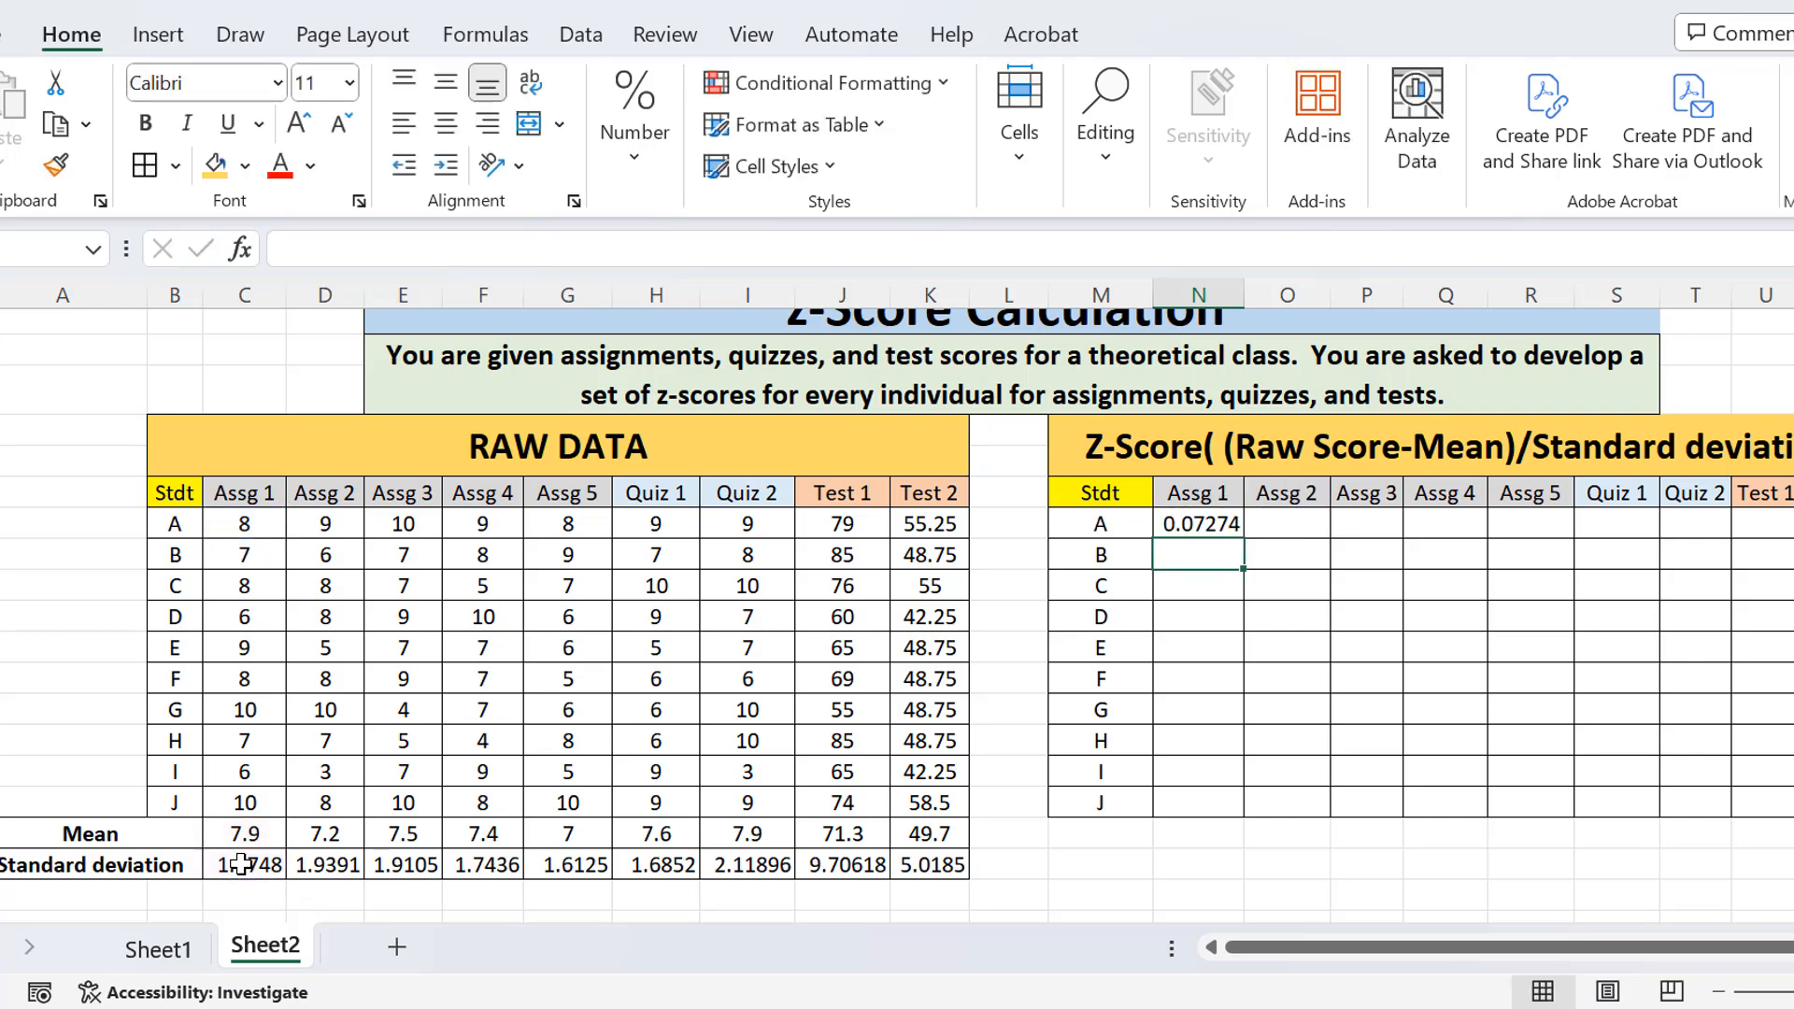
Fill student A's Assg 1 z-score formula down to student J and check the cell references in student B's formula
{"action": "left_click", "coordinate": [1183, 526]}
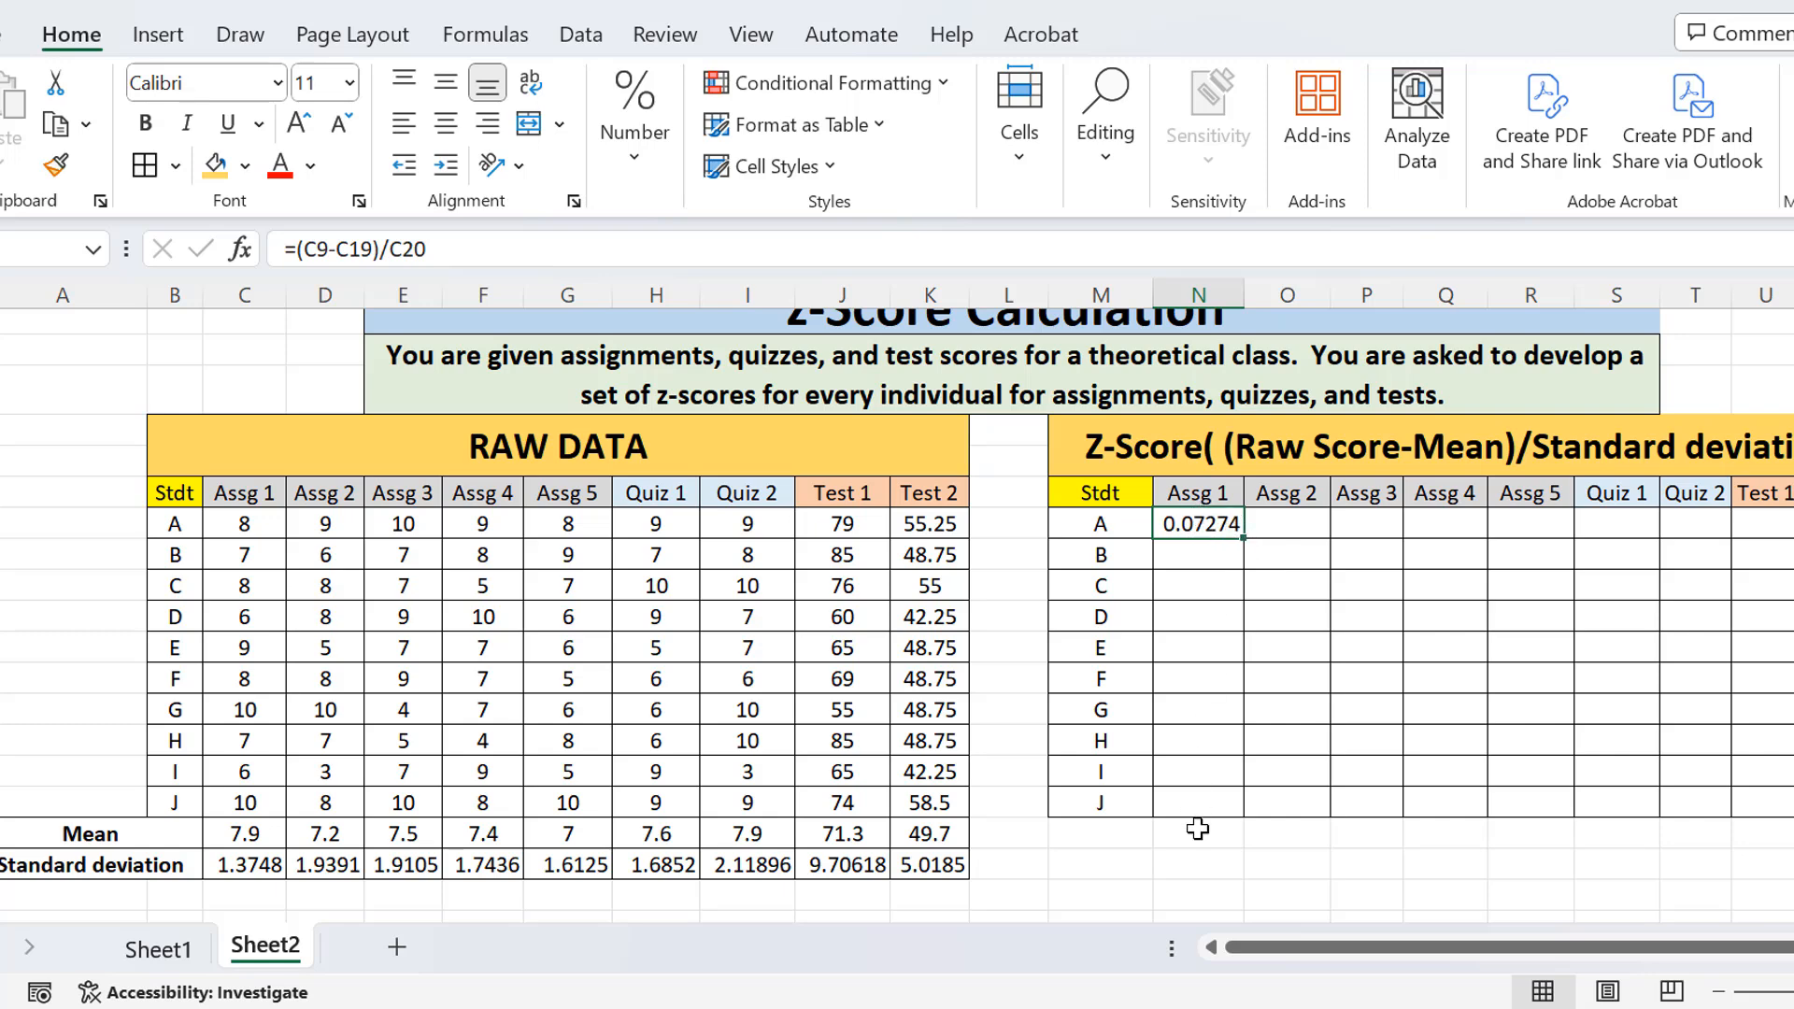
{"action": "left_click_drag", "start_coordinate": [1244, 542], "coordinate": [1258, 731]}
{"action": "left_click_drag", "start_coordinate": [1244, 794], "coordinate": [1245, 807]}
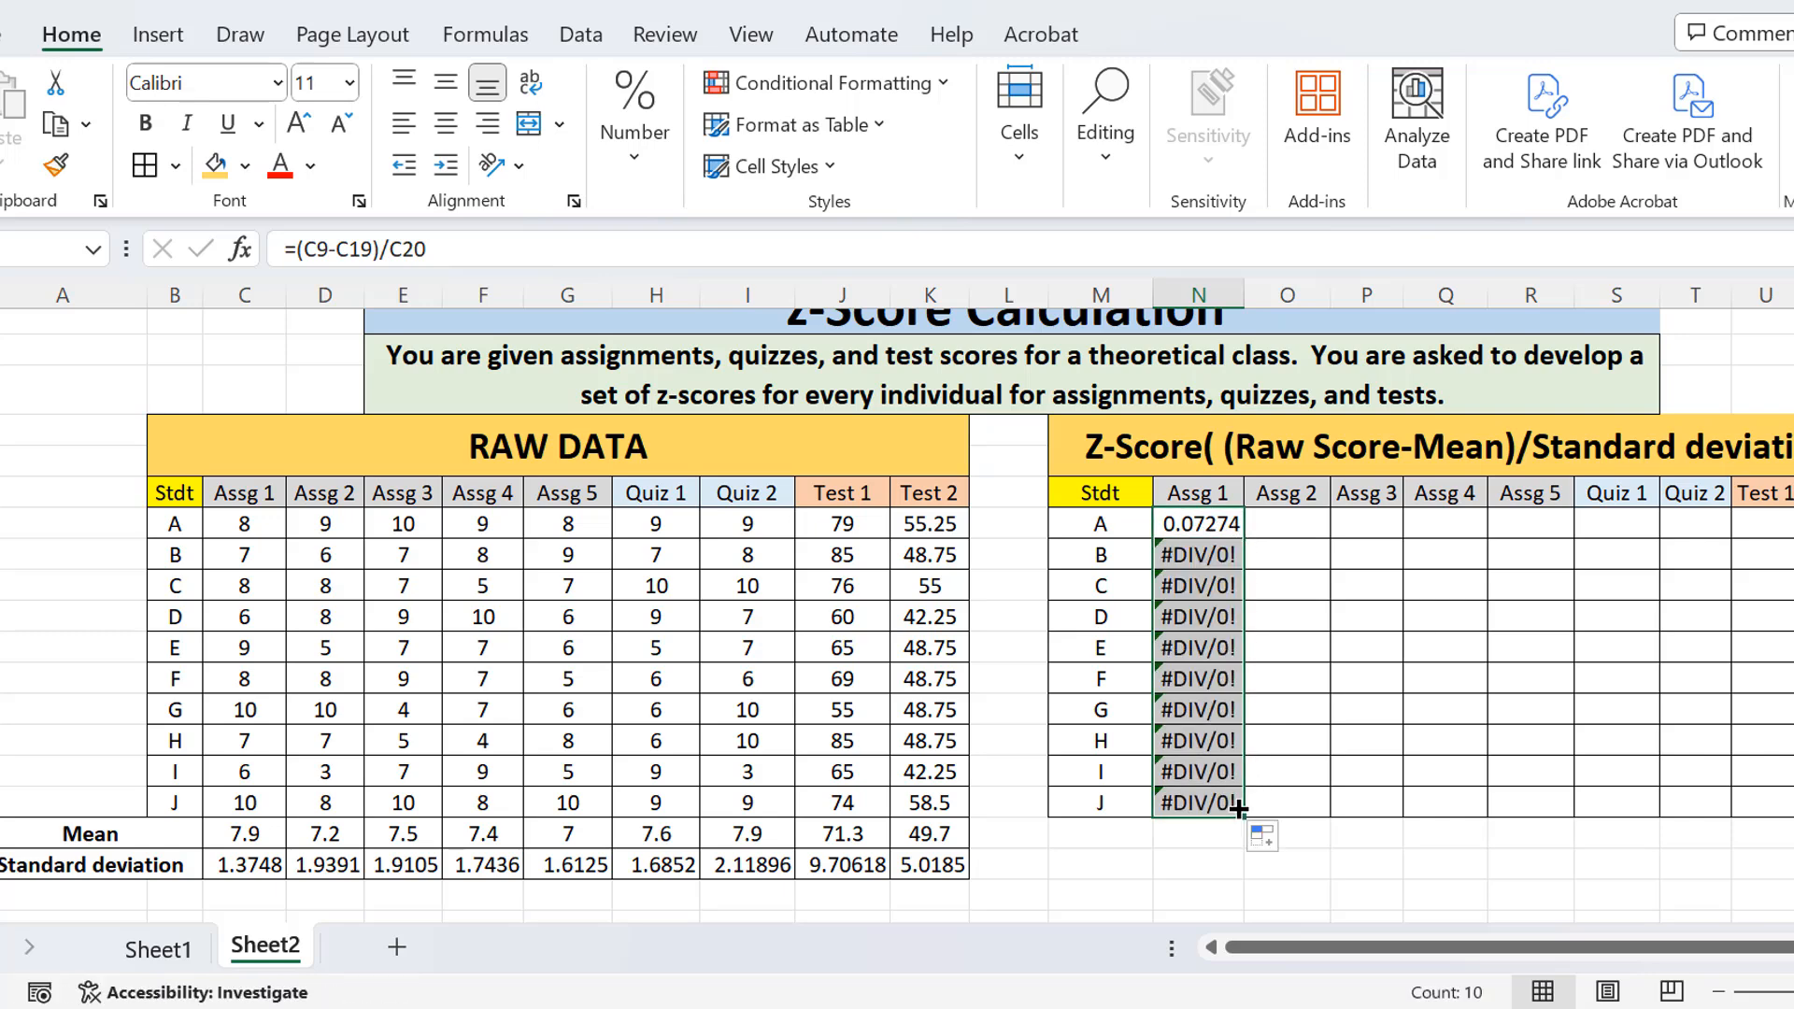
{"action": "left_click", "coordinate": [1201, 553]}
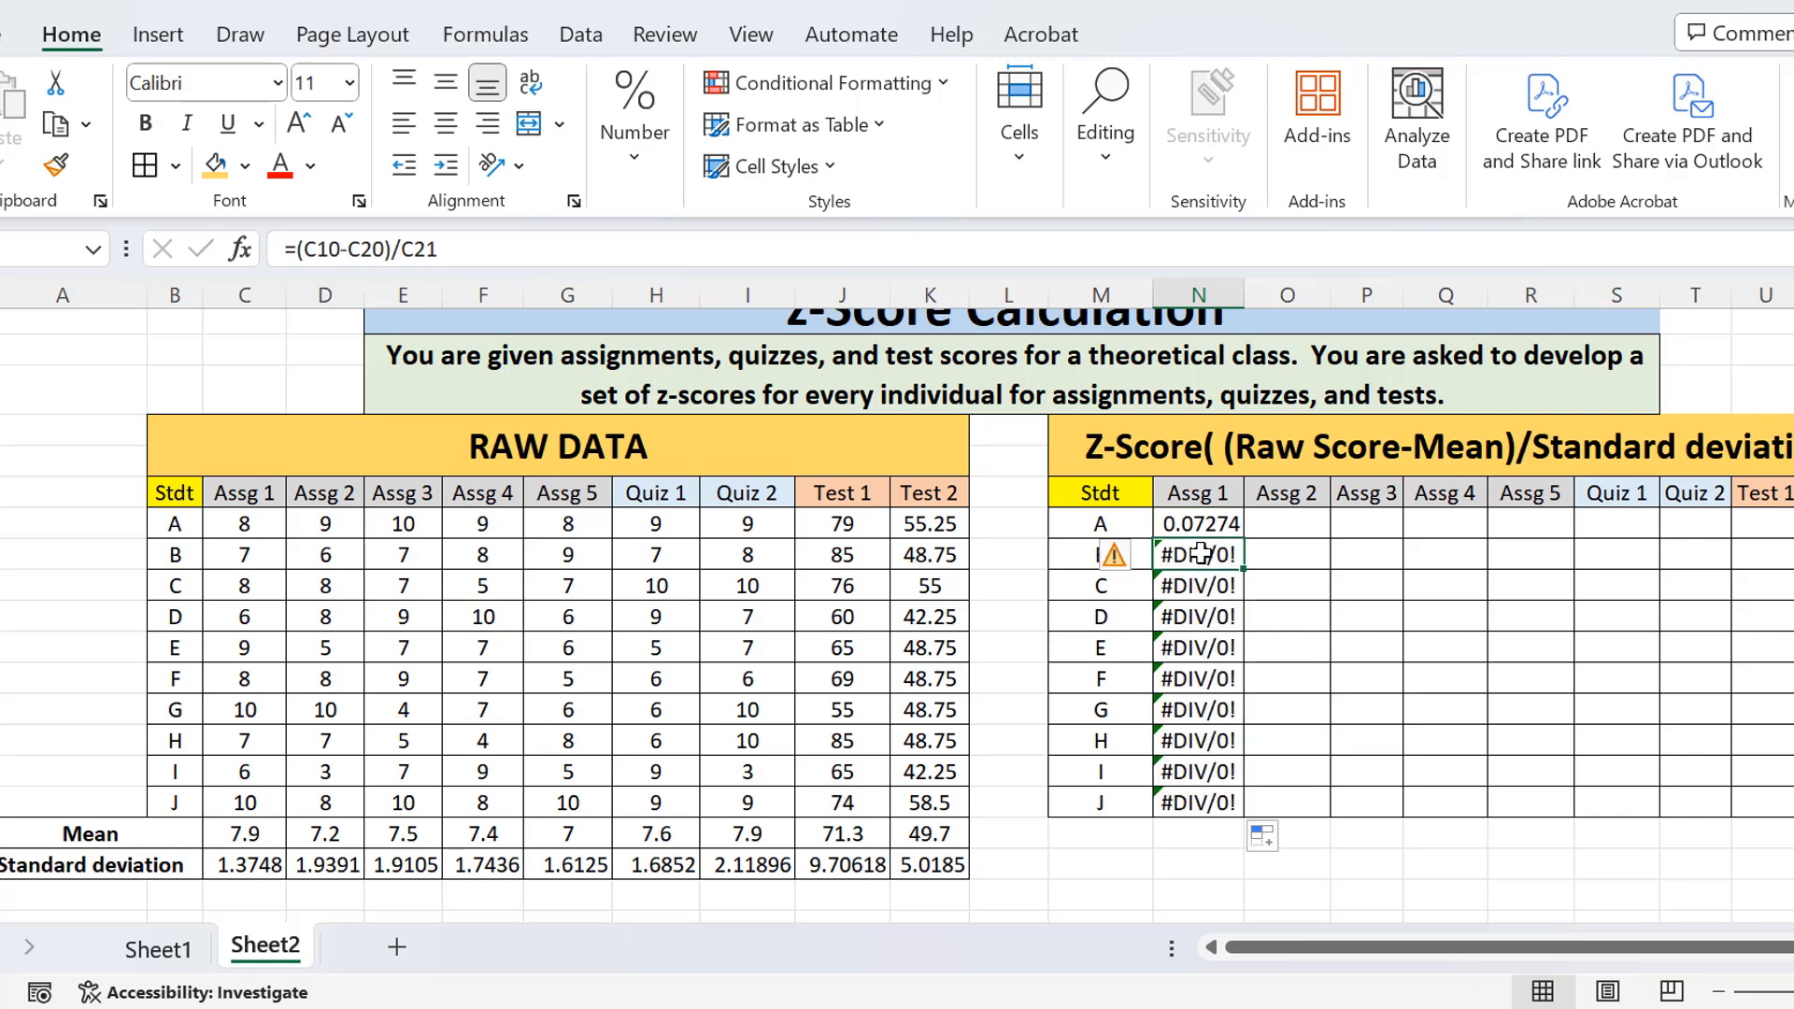
{"action": "double_click", "coordinate": [1201, 553]}
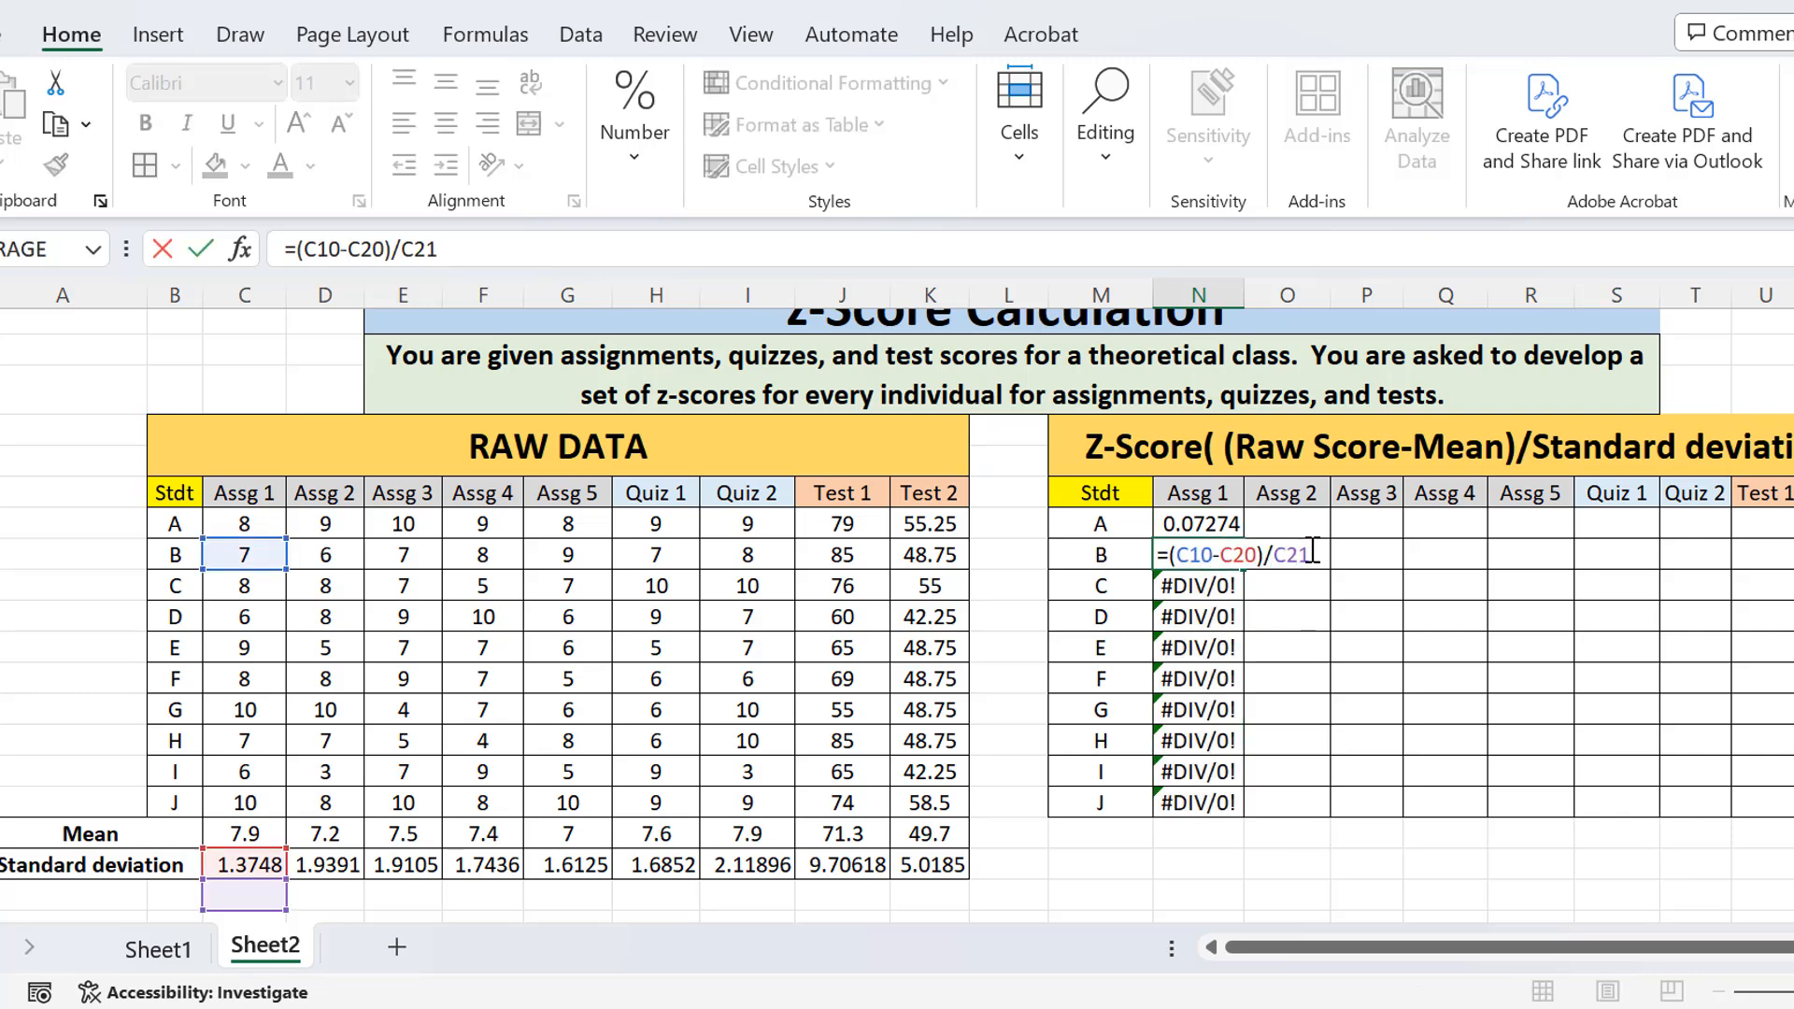
{"action": "left_click", "coordinate": [462, 249]}
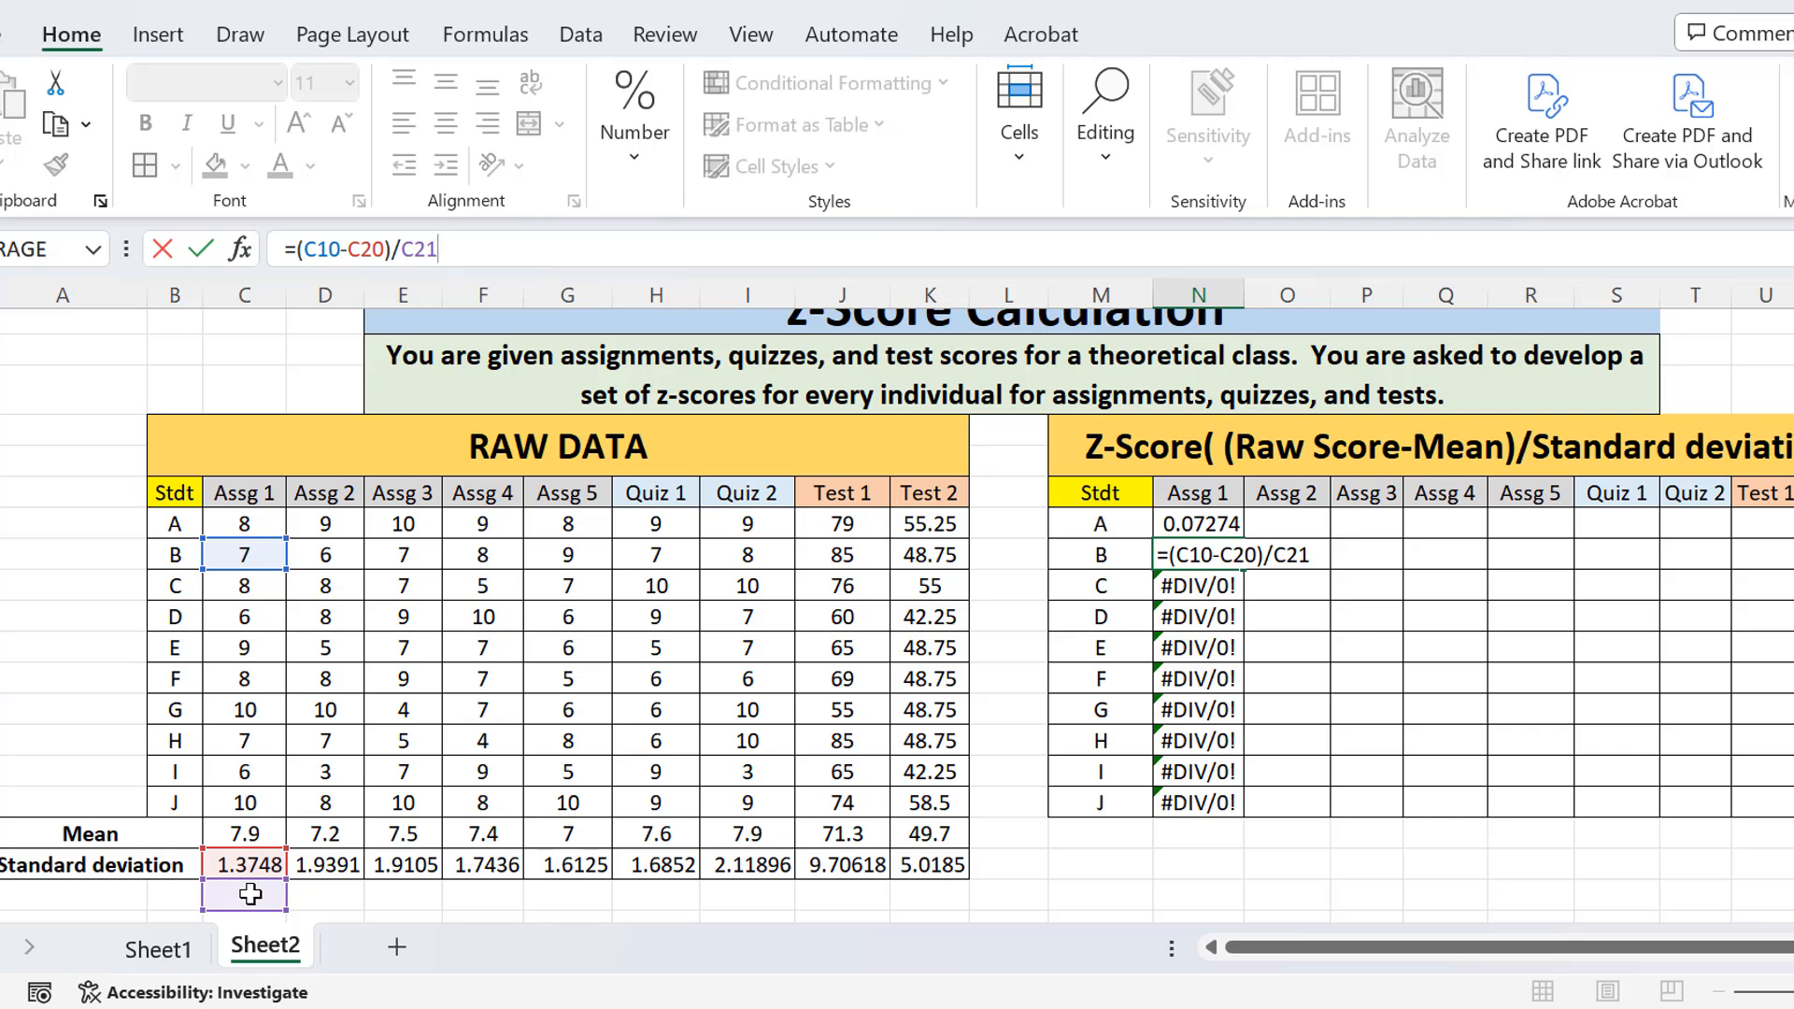
Lock the mean and standard deviation rows in student A's Assg 1 z-score formula, making it =(C9-C$19)/C$20
{"action": "left_click", "coordinate": [1195, 523]}
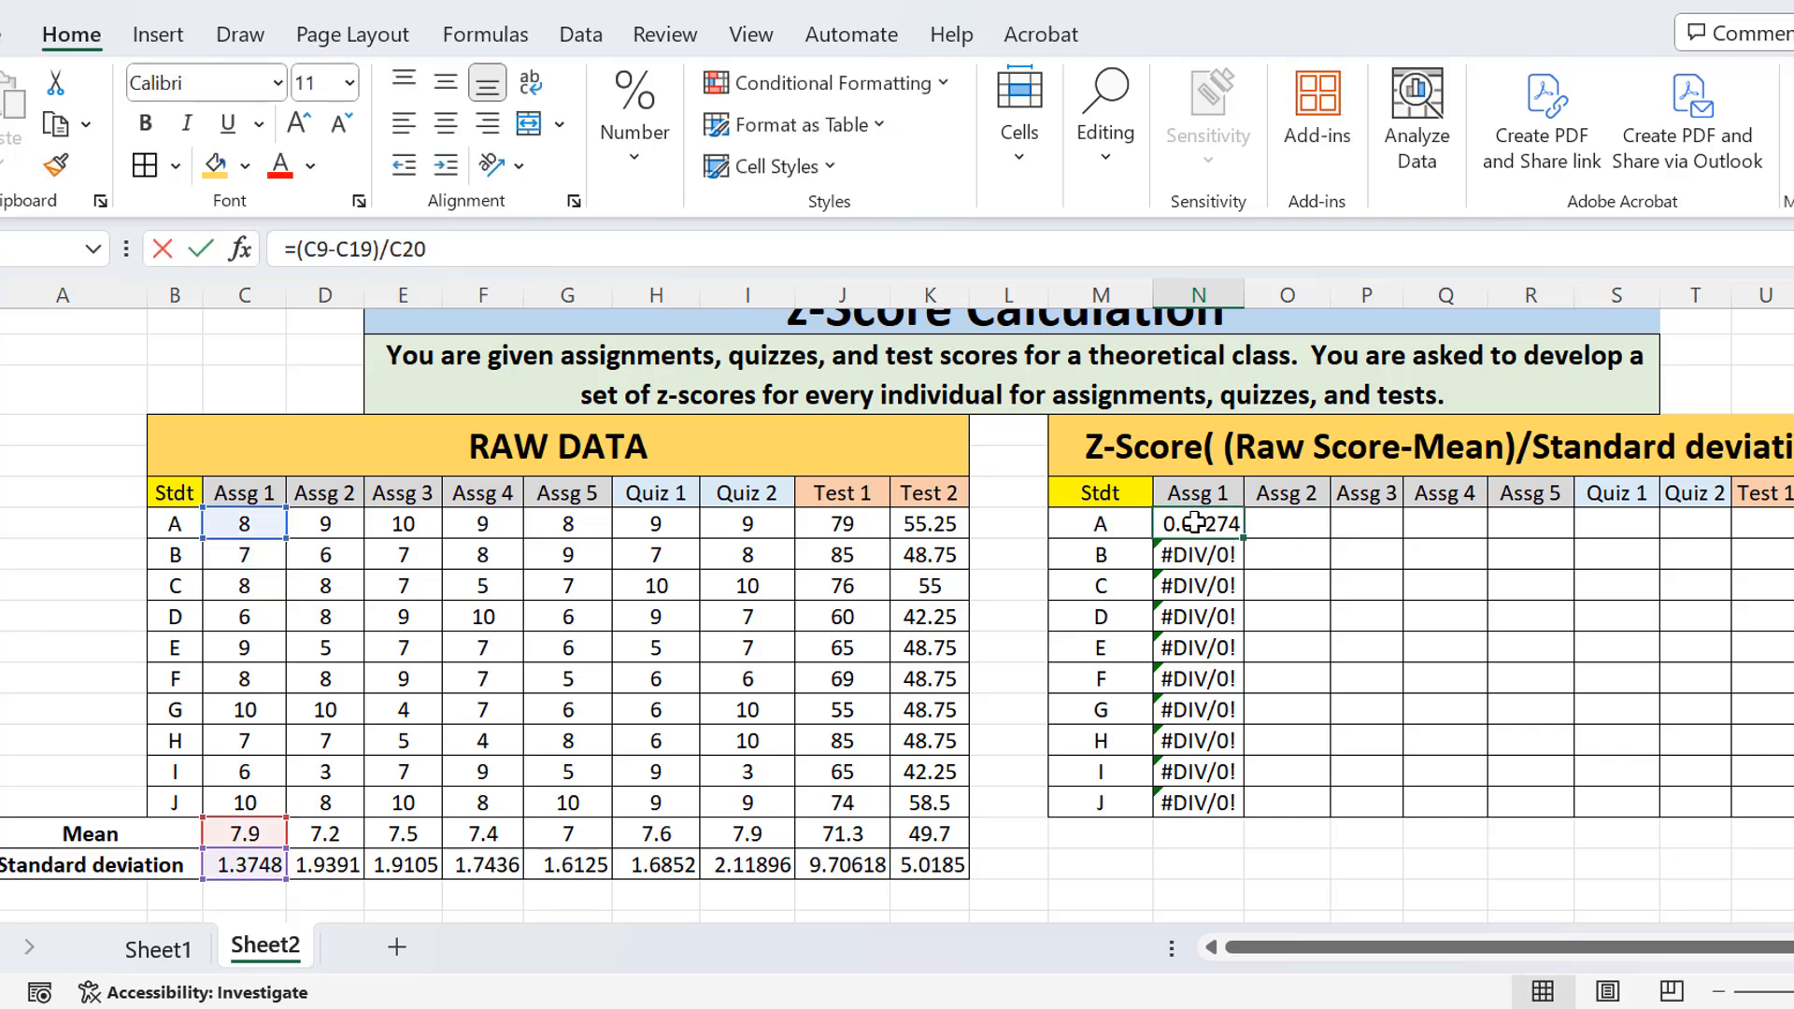
{"action": "double_click", "coordinate": [1195, 524]}
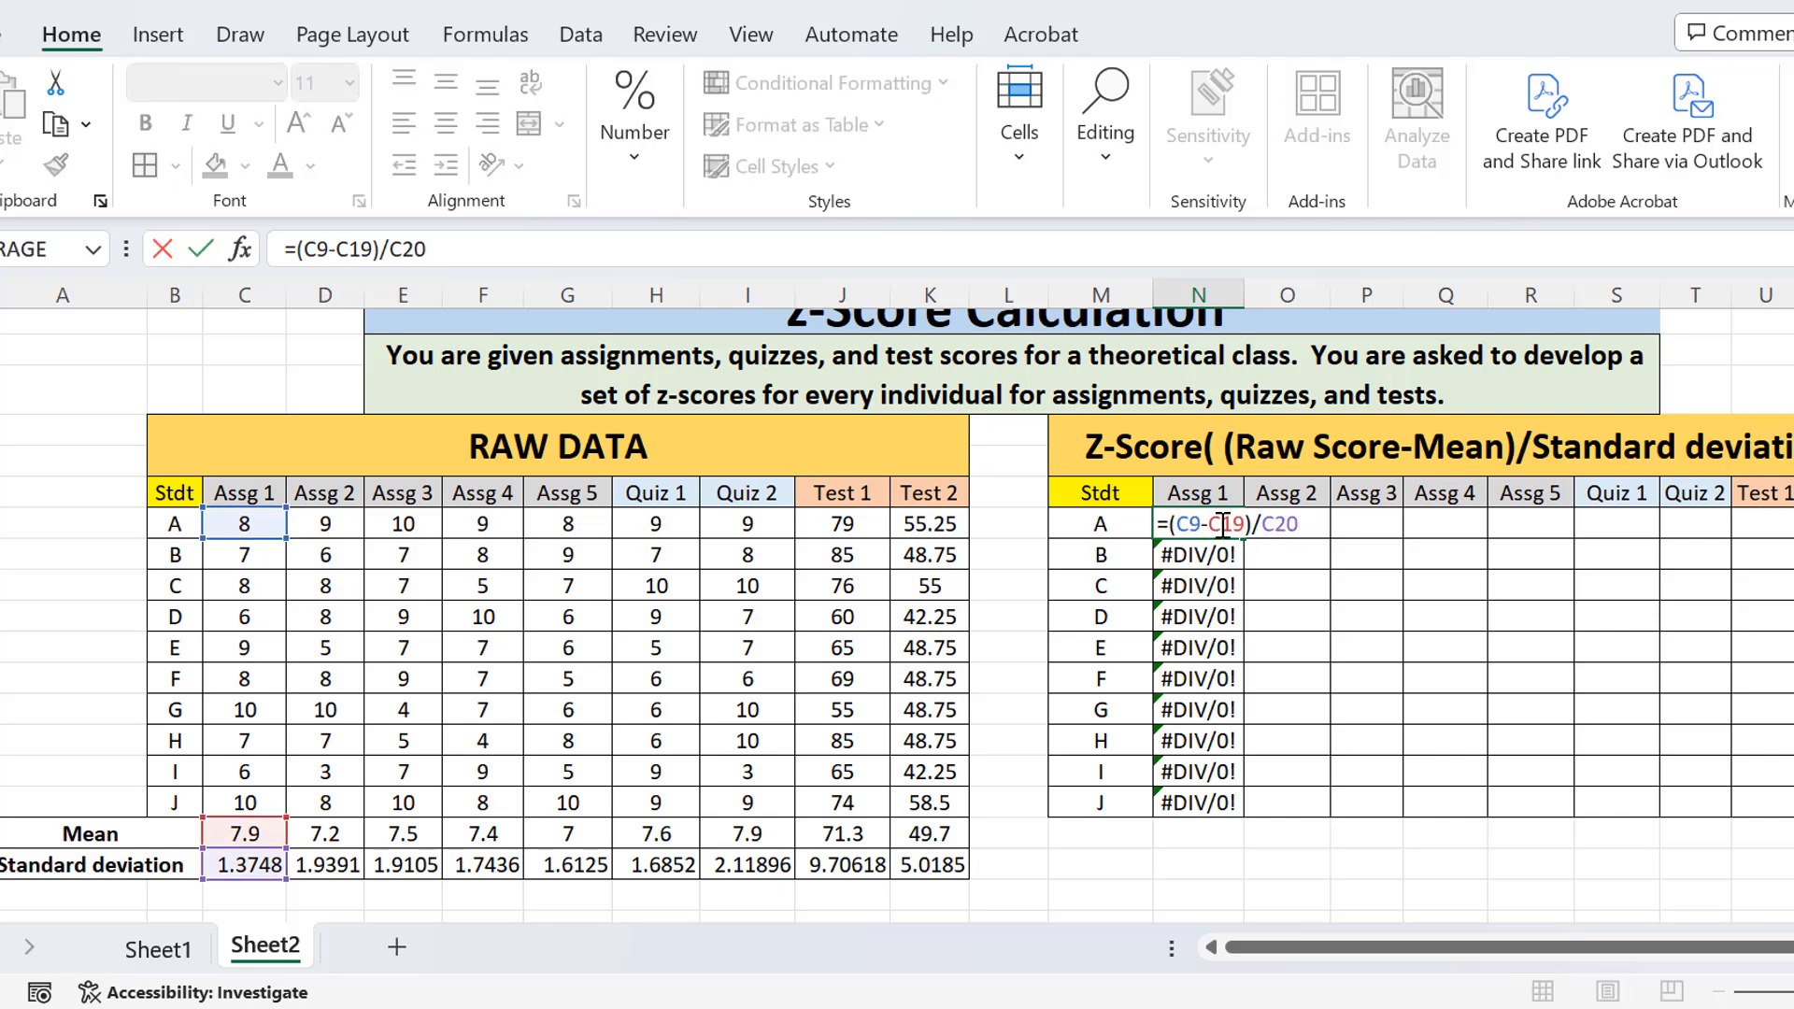
{"action": "left_click", "coordinate": [1224, 525]}
{"action": "type", "text": "$"}
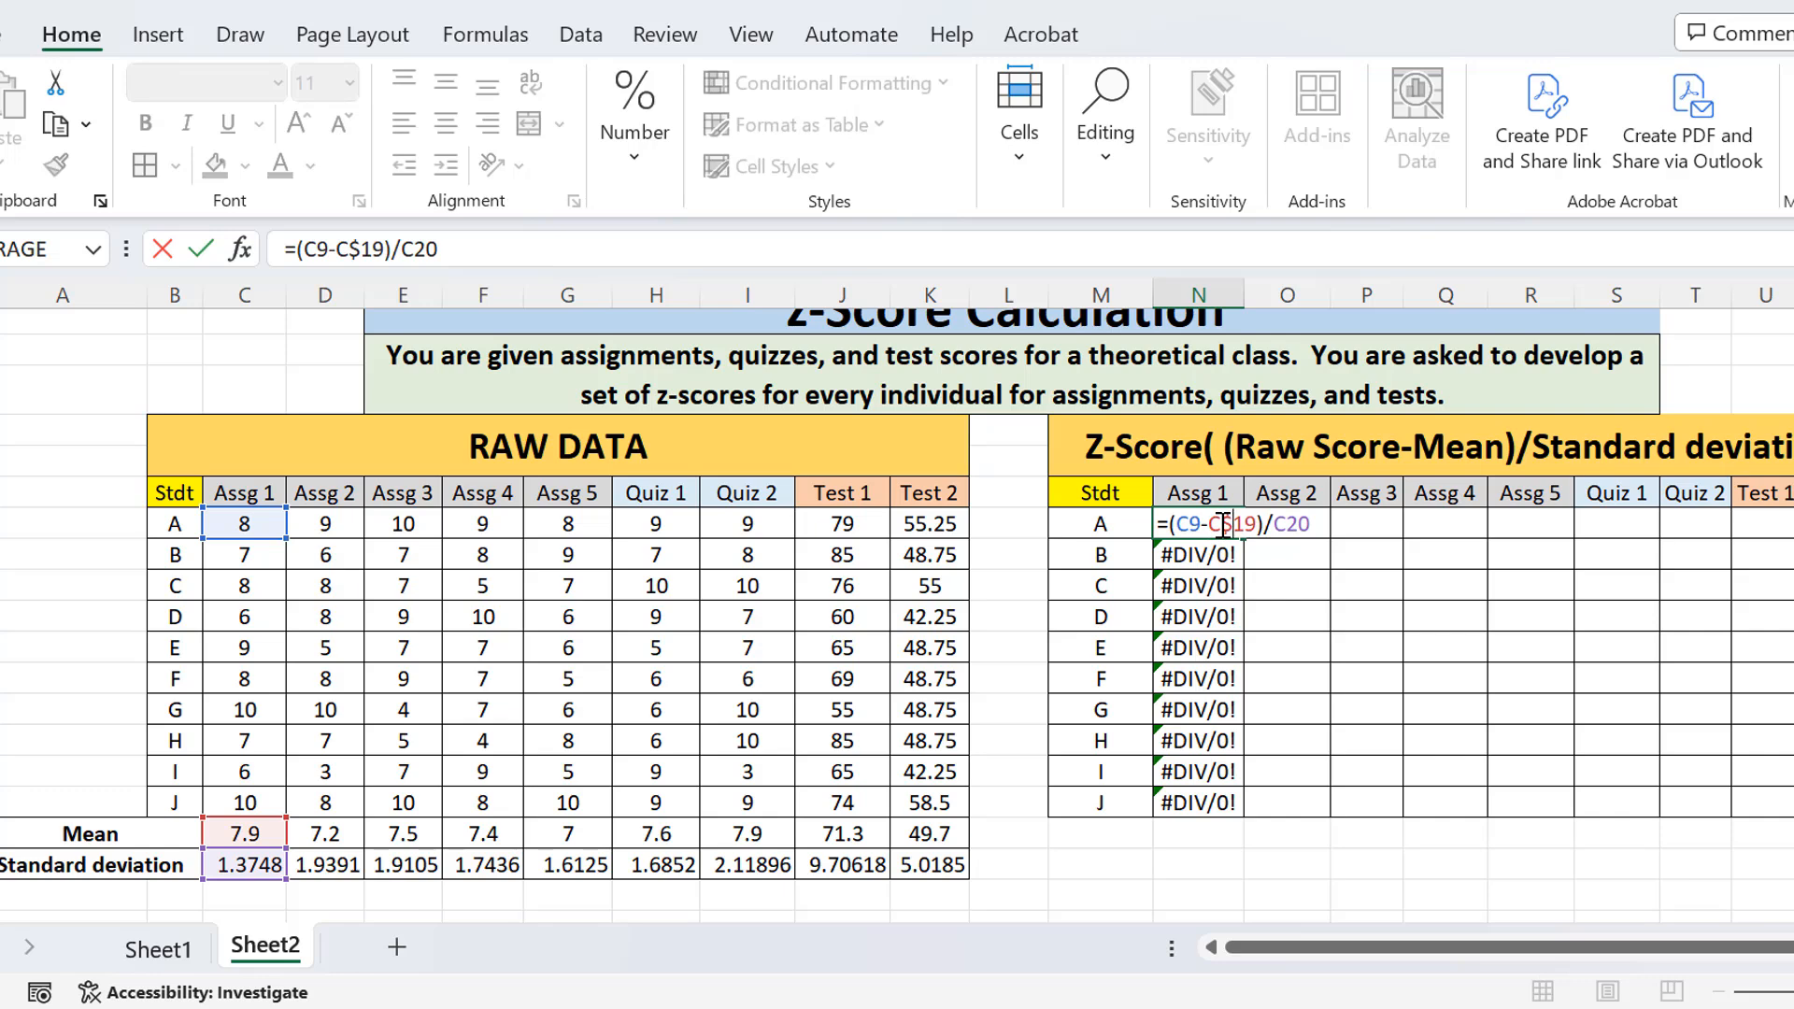
{"action": "left_click", "coordinate": [1286, 525]}
{"action": "type", "text": "$"}
{"action": "key", "text": "Return"}
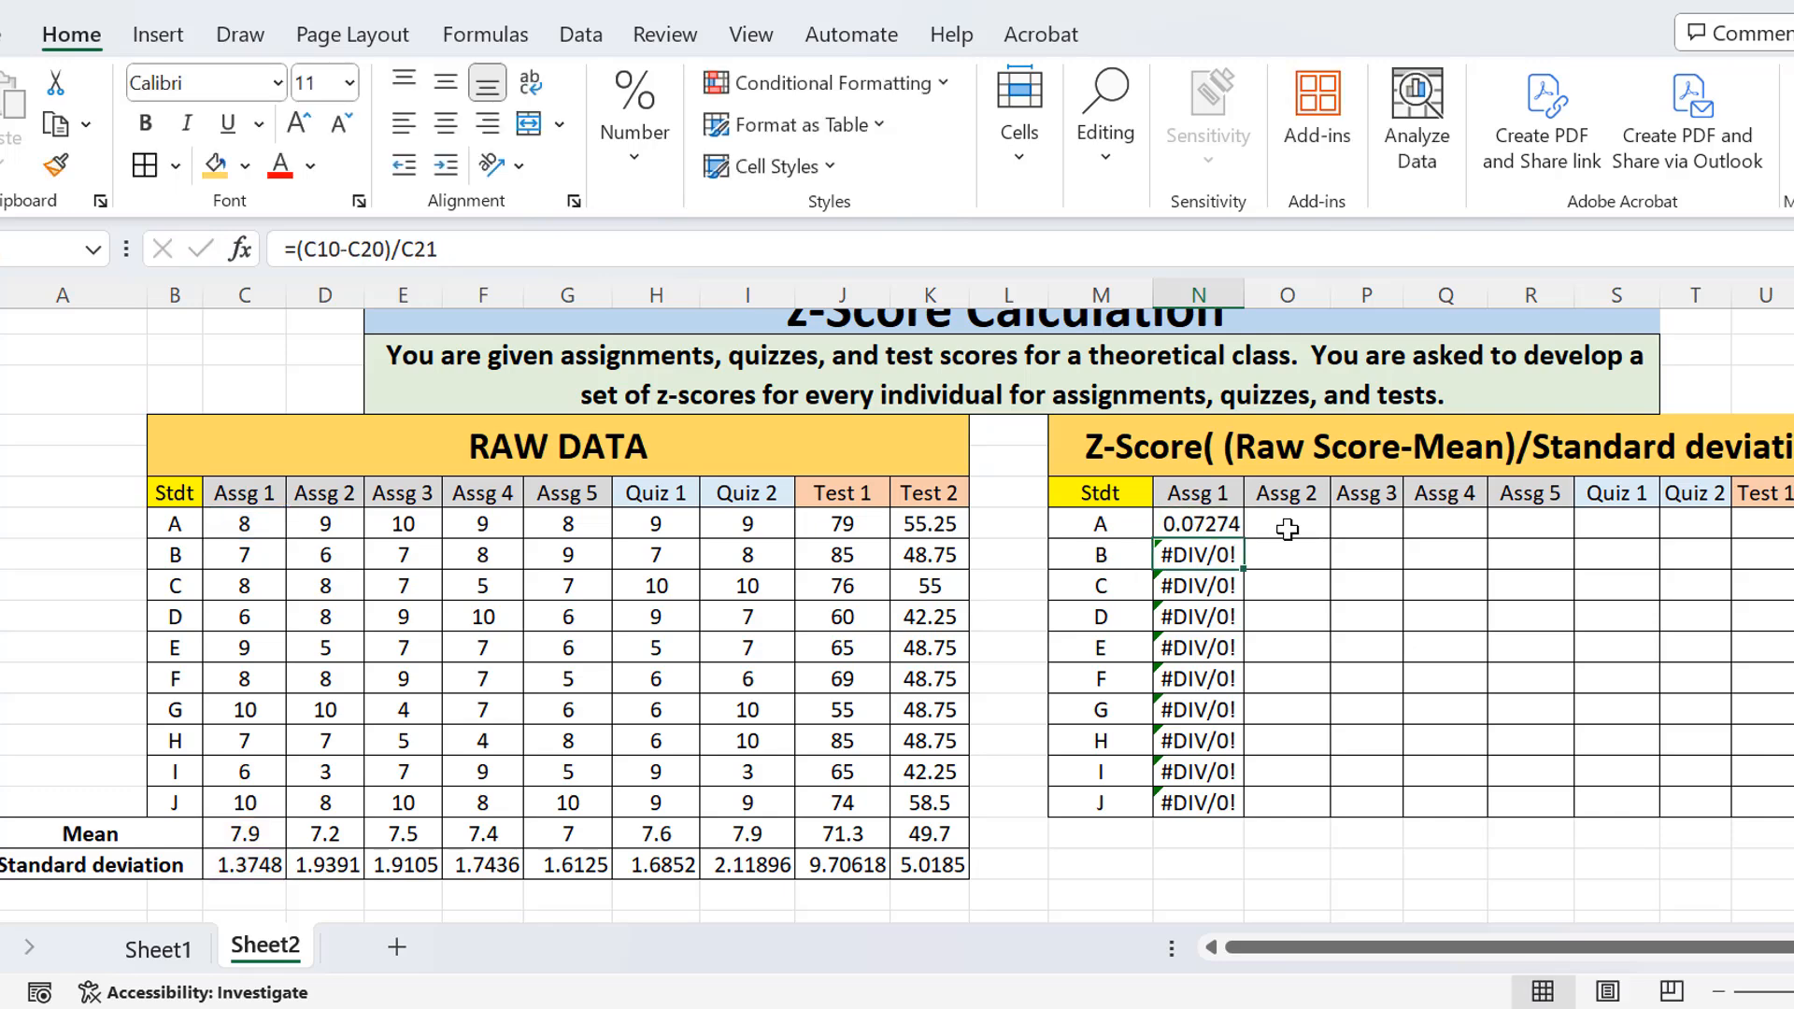
Fill the corrected Assg 1 z-score formula down from student A through student J
{"action": "left_click", "coordinate": [1230, 526]}
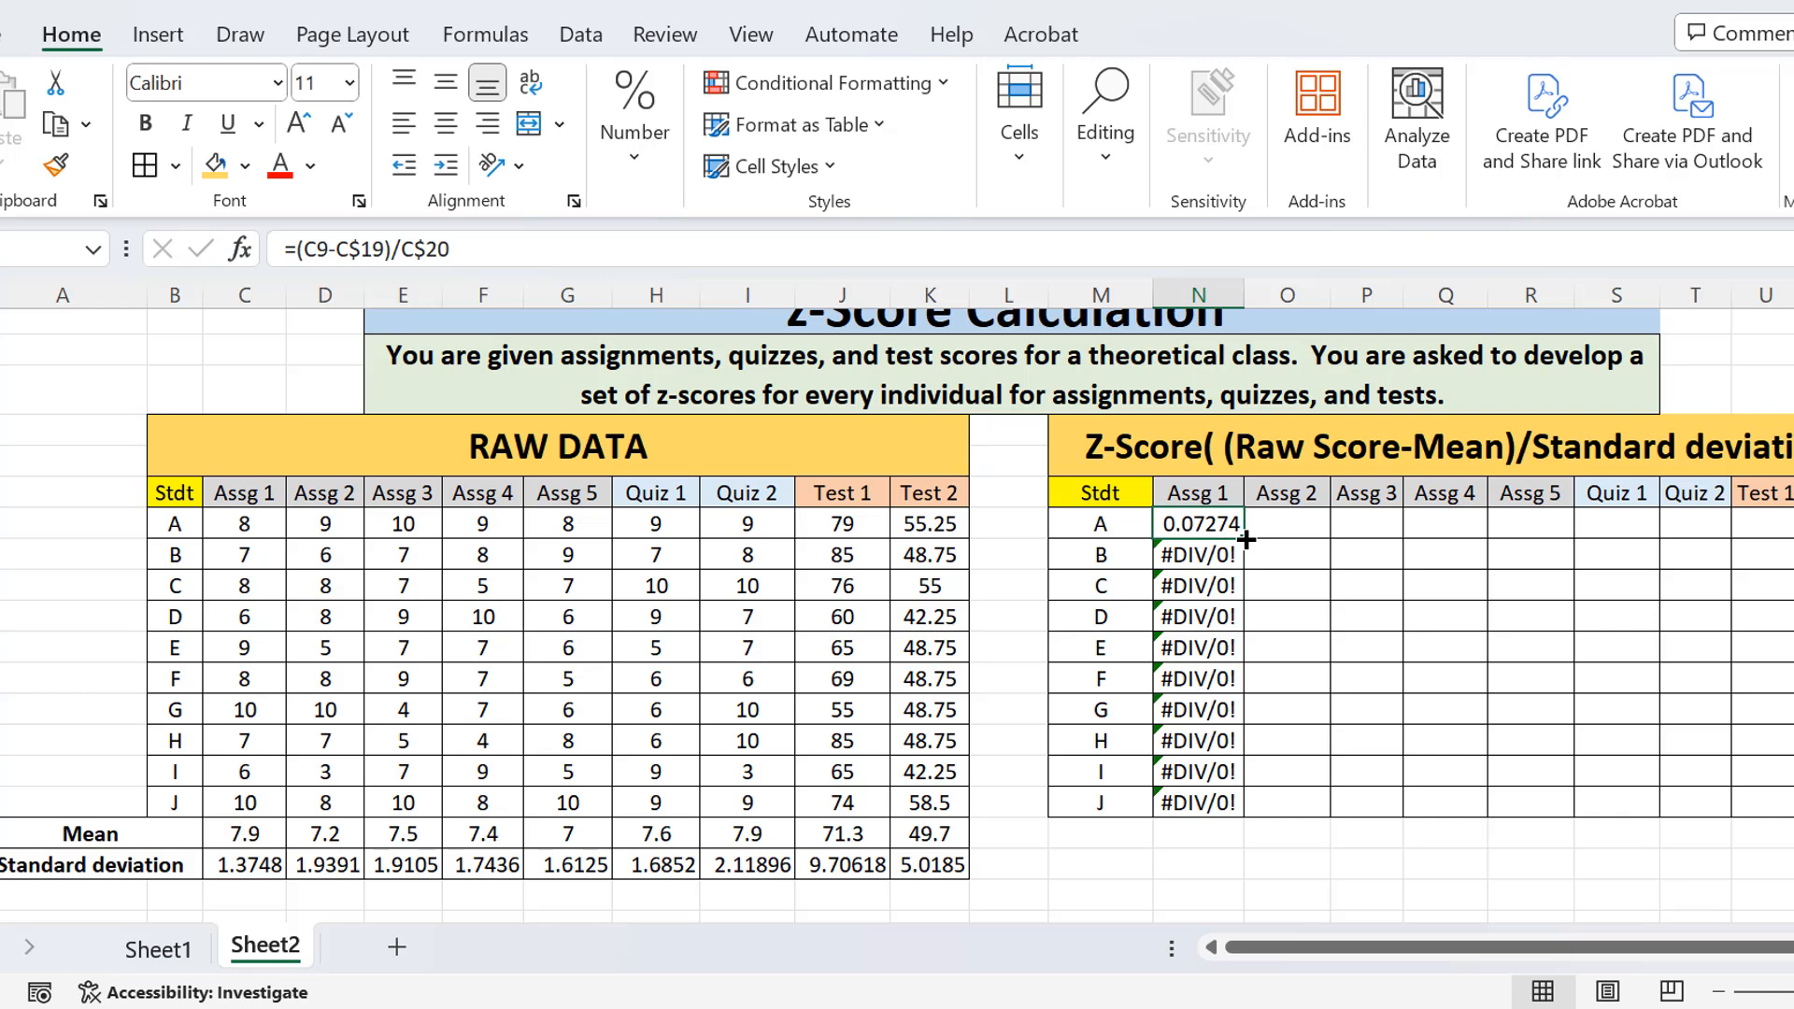
{"action": "double_click", "coordinate": [1245, 539]}
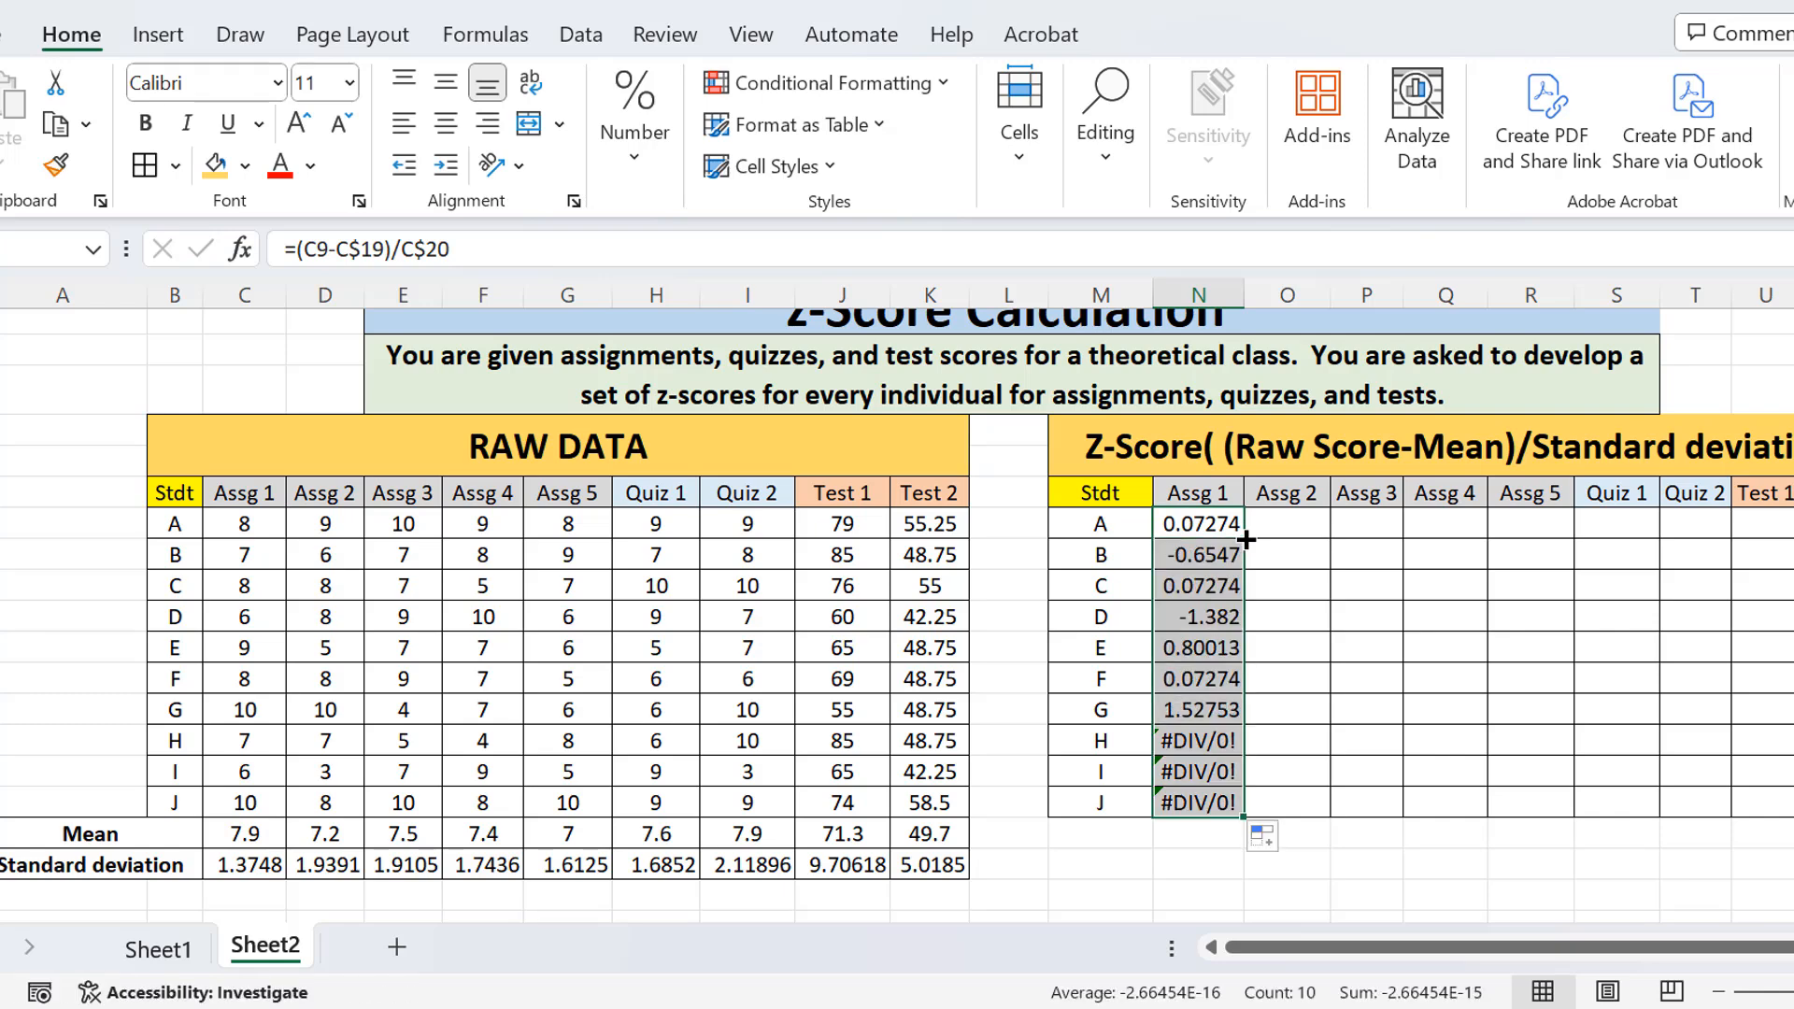
{"action": "left_click", "coordinate": [1200, 802]}
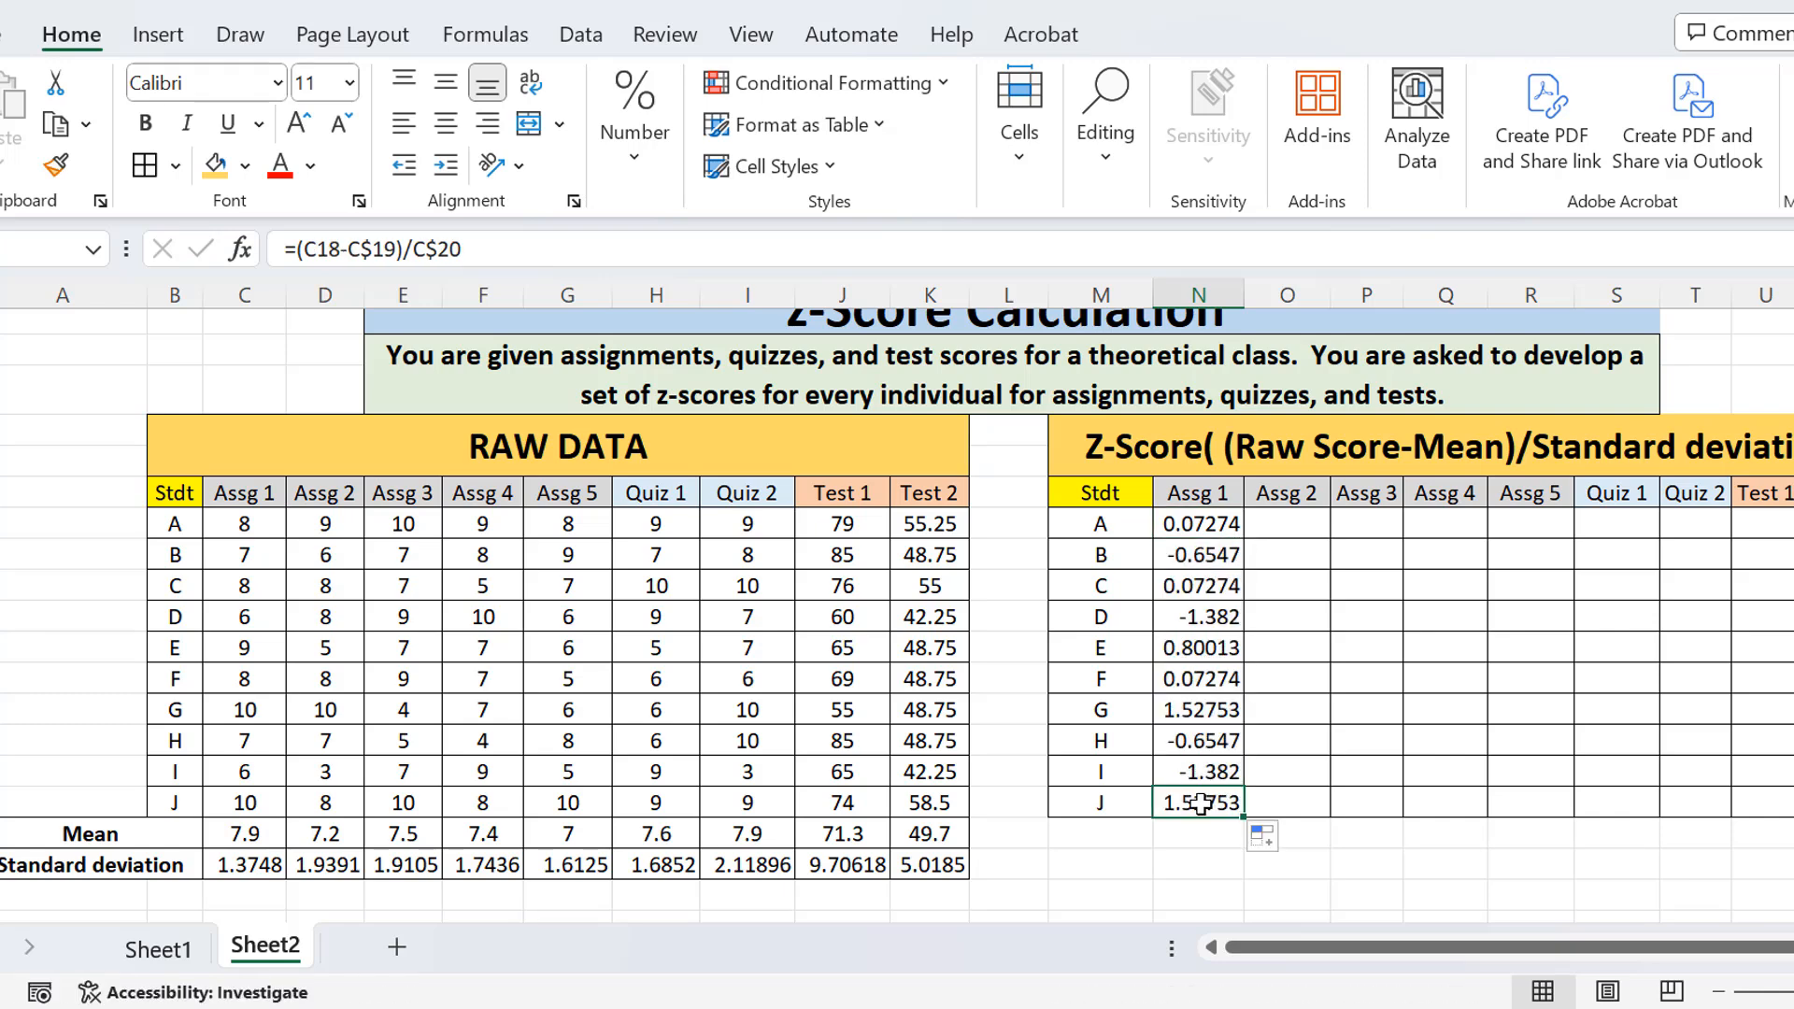
{"action": "left_click_drag", "start_coordinate": [1186, 520], "coordinate": [1201, 802]}
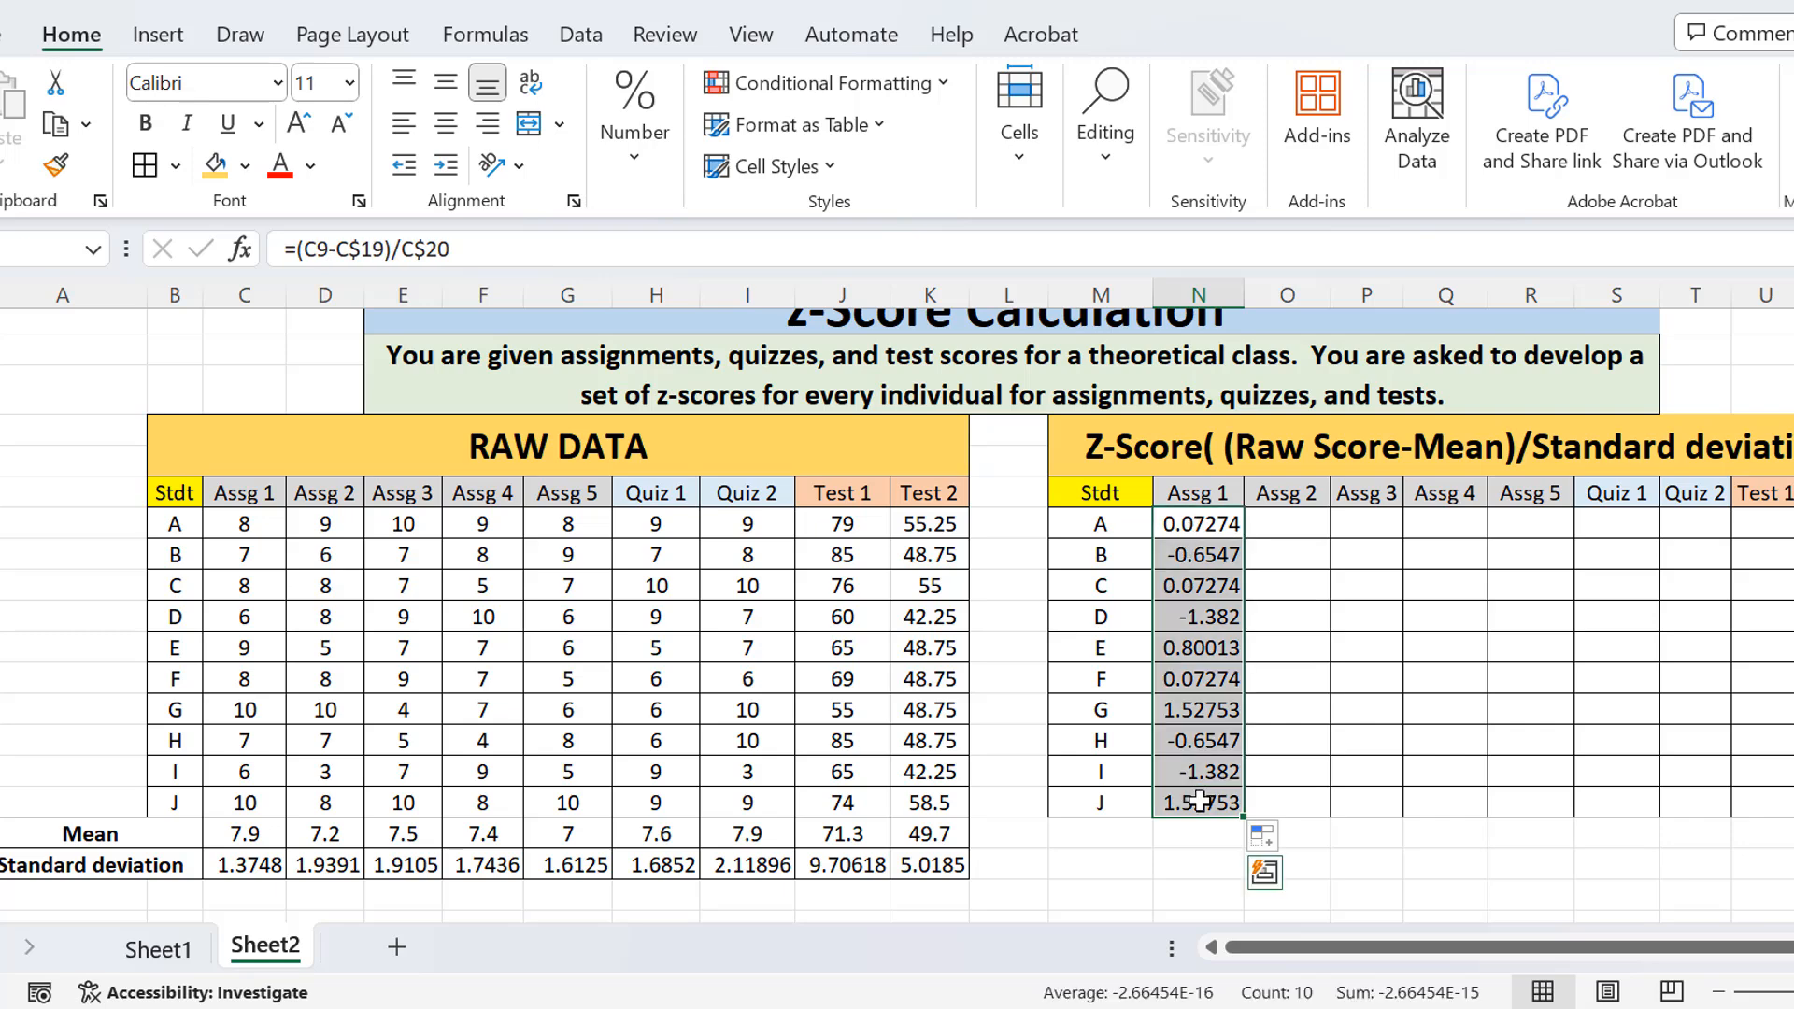
Examine student B's Assg 1 z-score formula to check its raw score, mean and standard deviation references
{"action": "left_click", "coordinate": [1203, 533]}
{"action": "left_click", "coordinate": [1203, 557]}
{"action": "double_click", "coordinate": [1203, 557]}
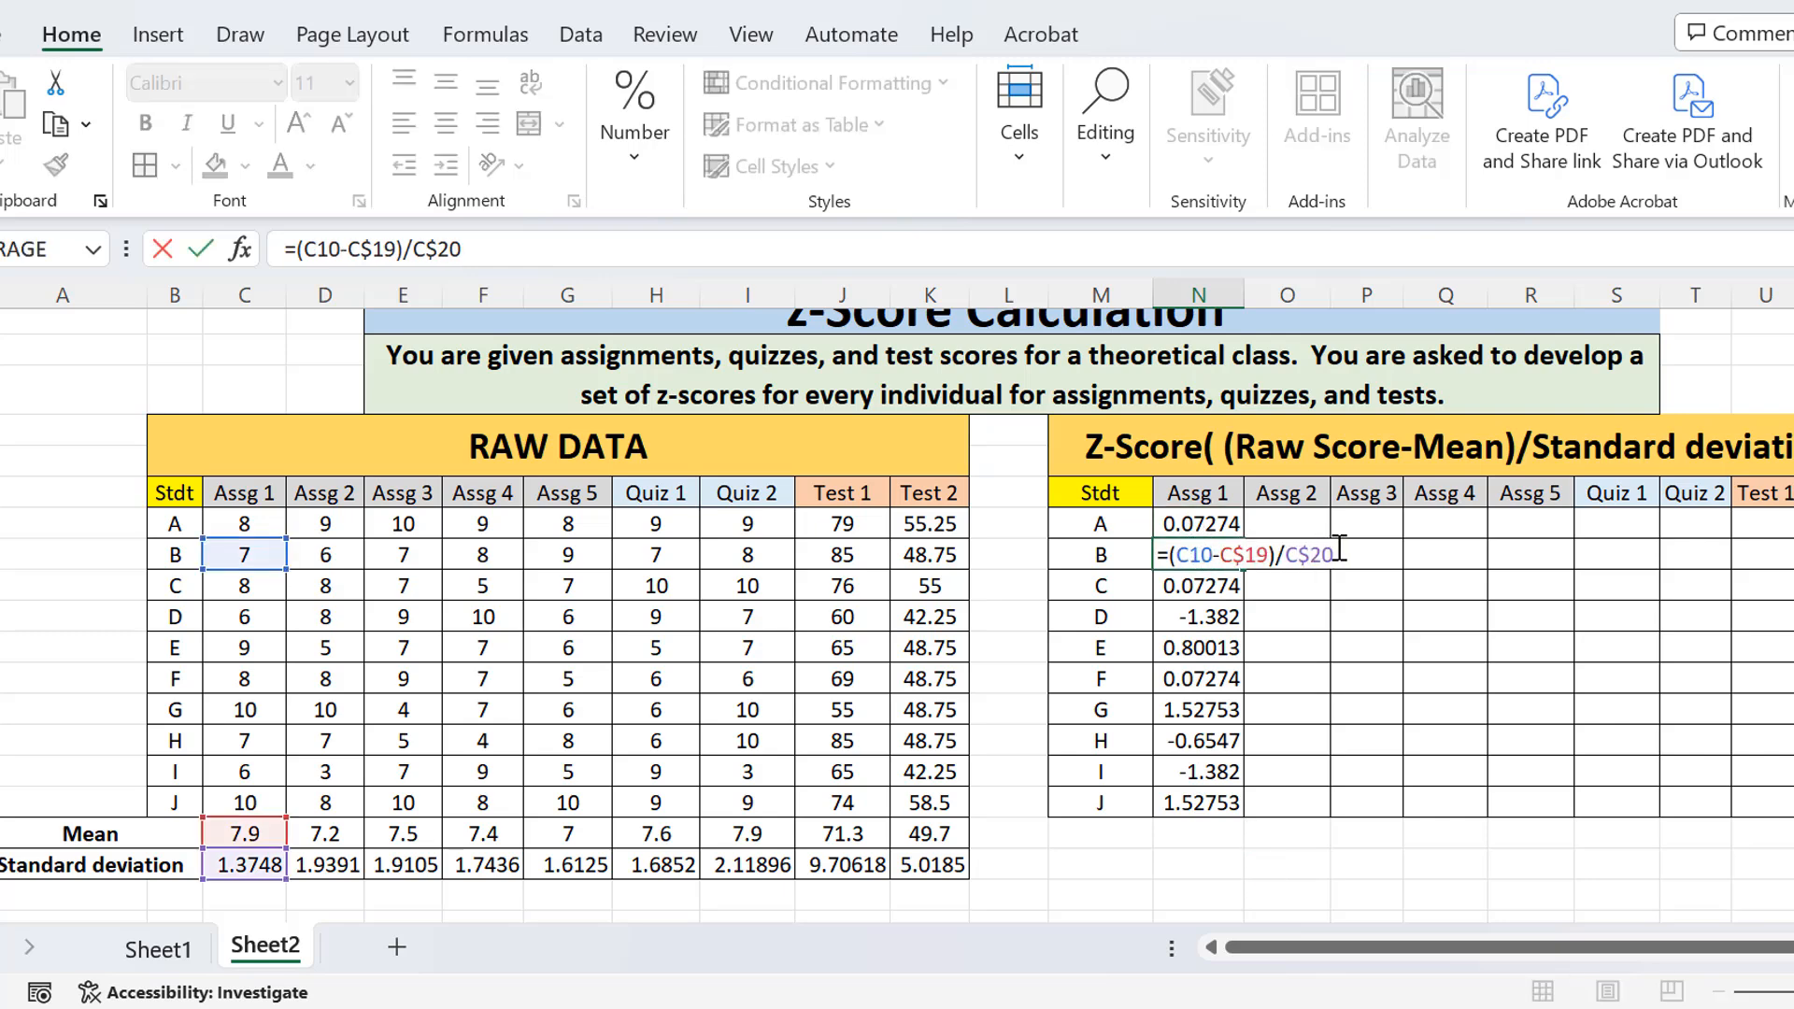
{"action": "left_click_drag", "start_coordinate": [1337, 555], "coordinate": [1182, 555]}
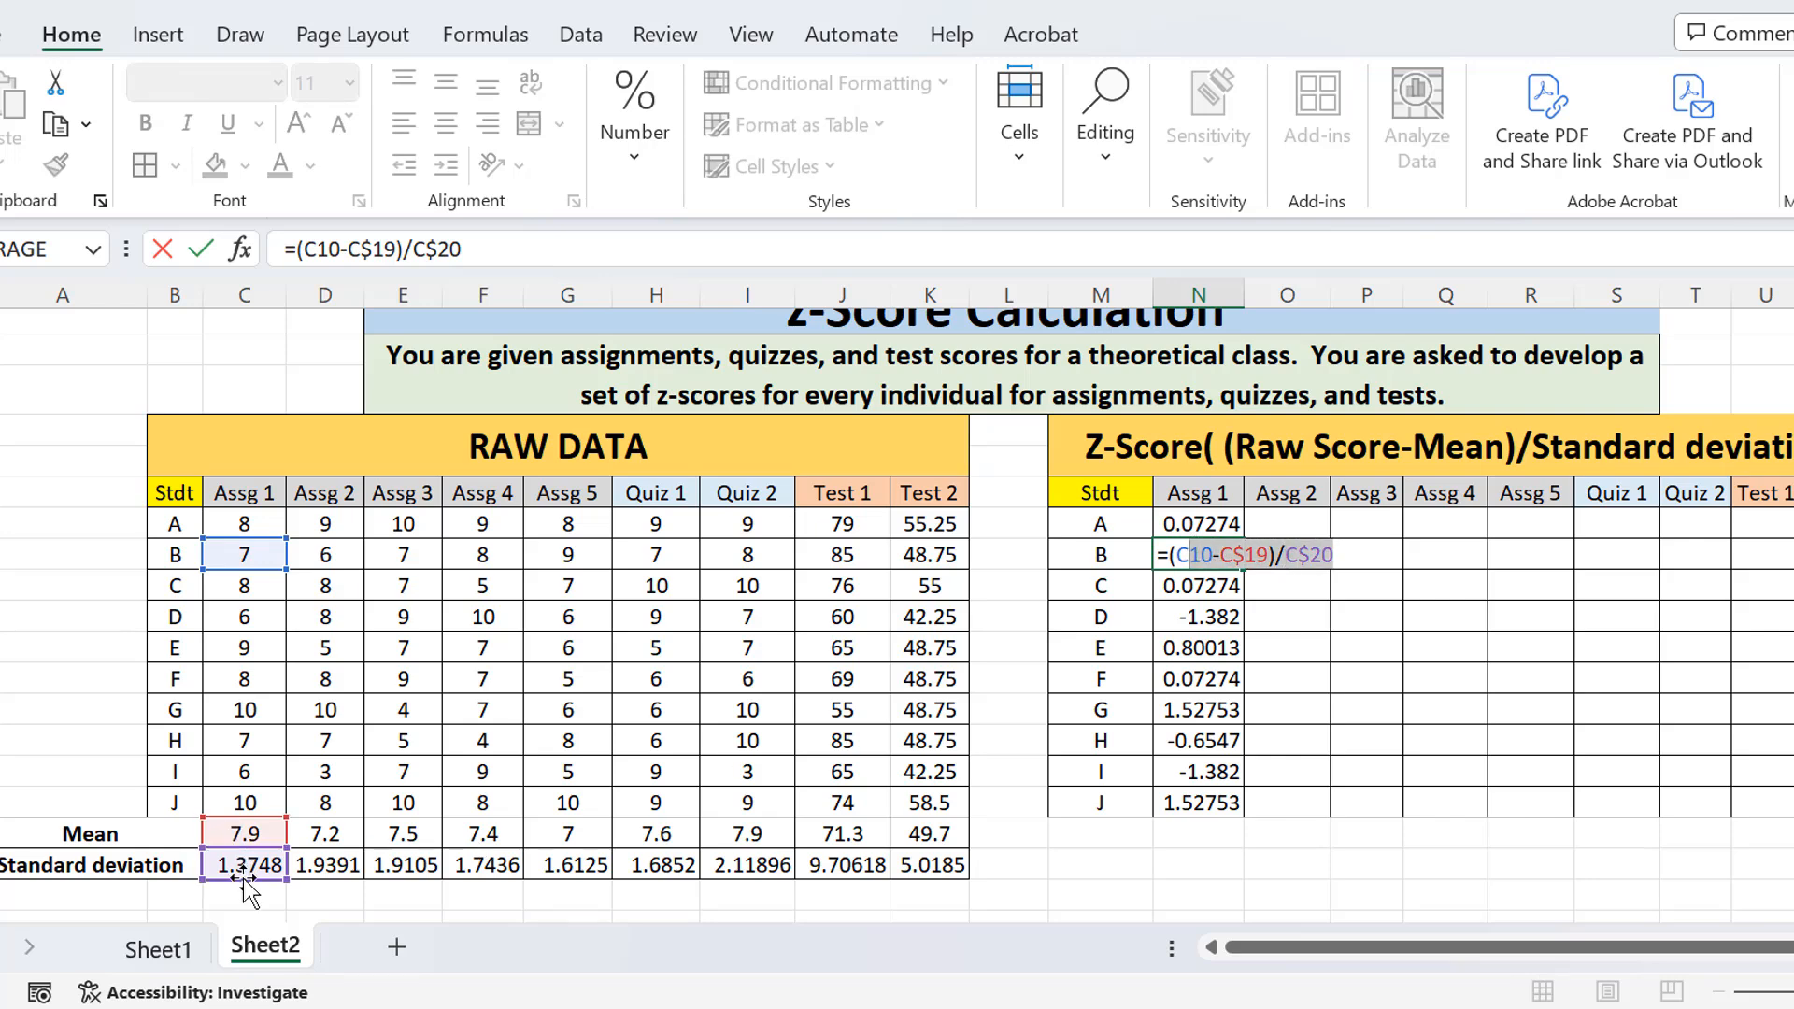
{"action": "left_click", "coordinate": [1212, 553]}
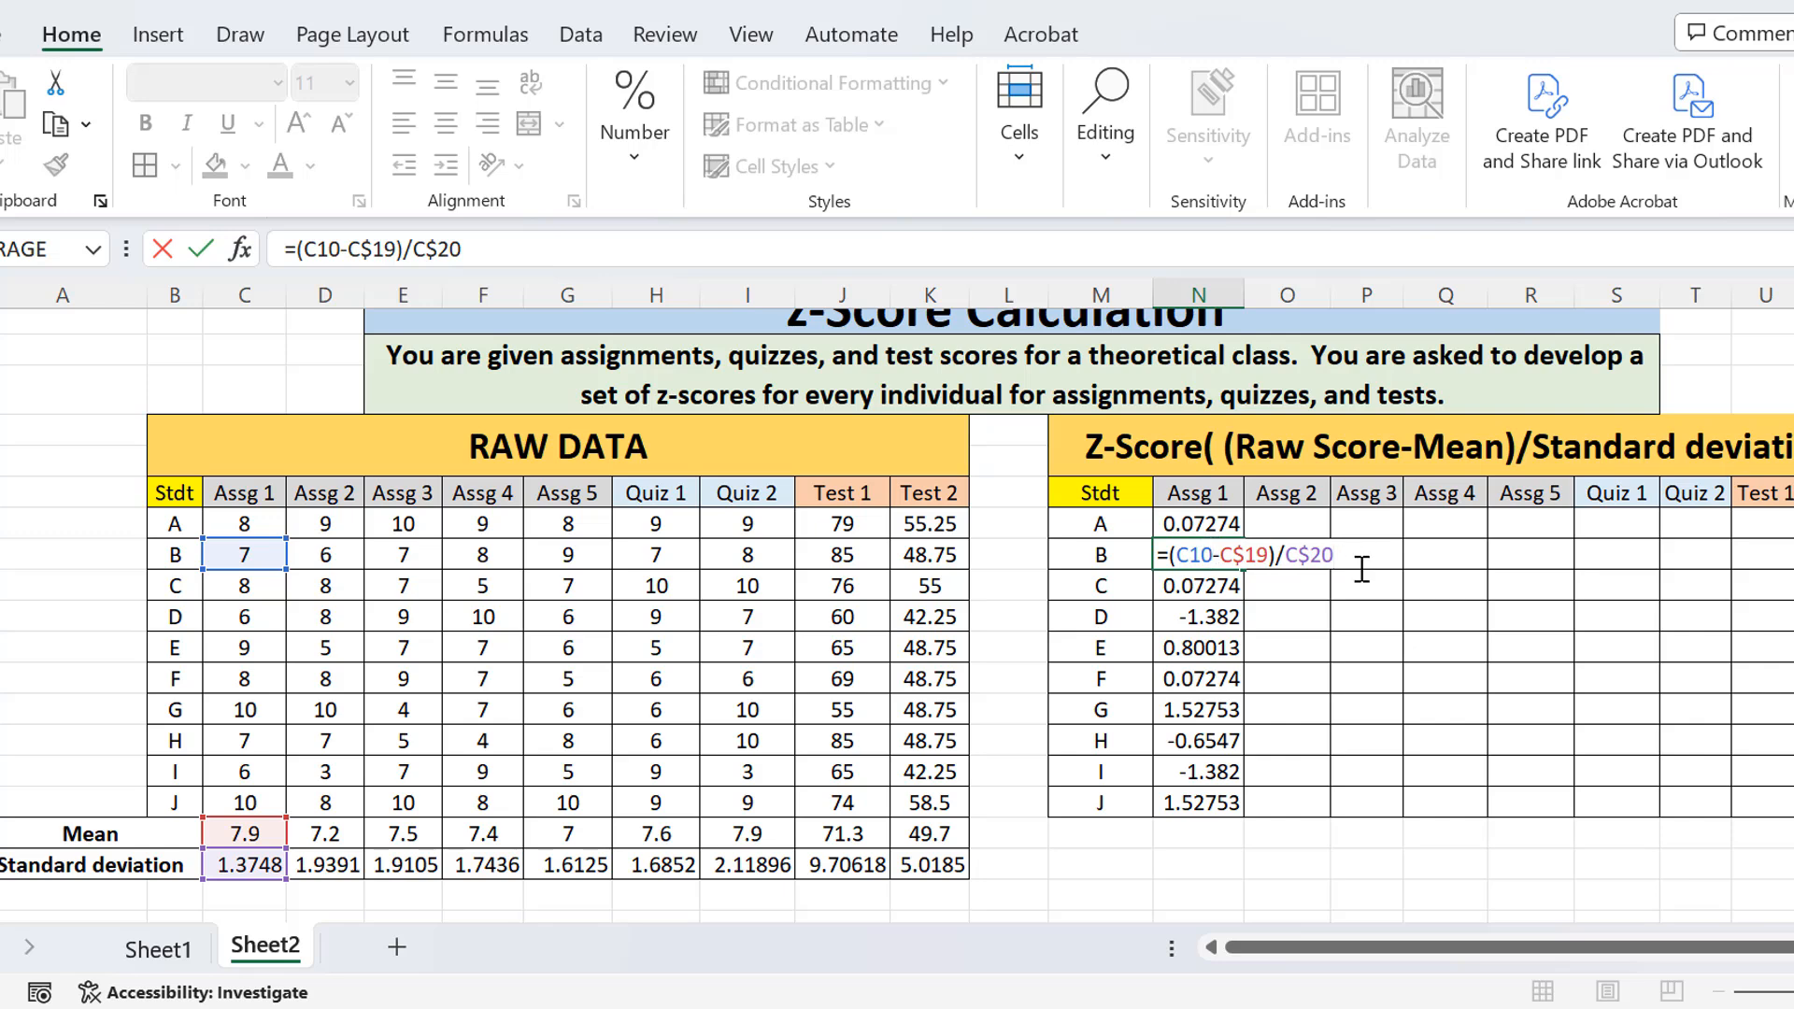
{"action": "key", "text": "Return"}
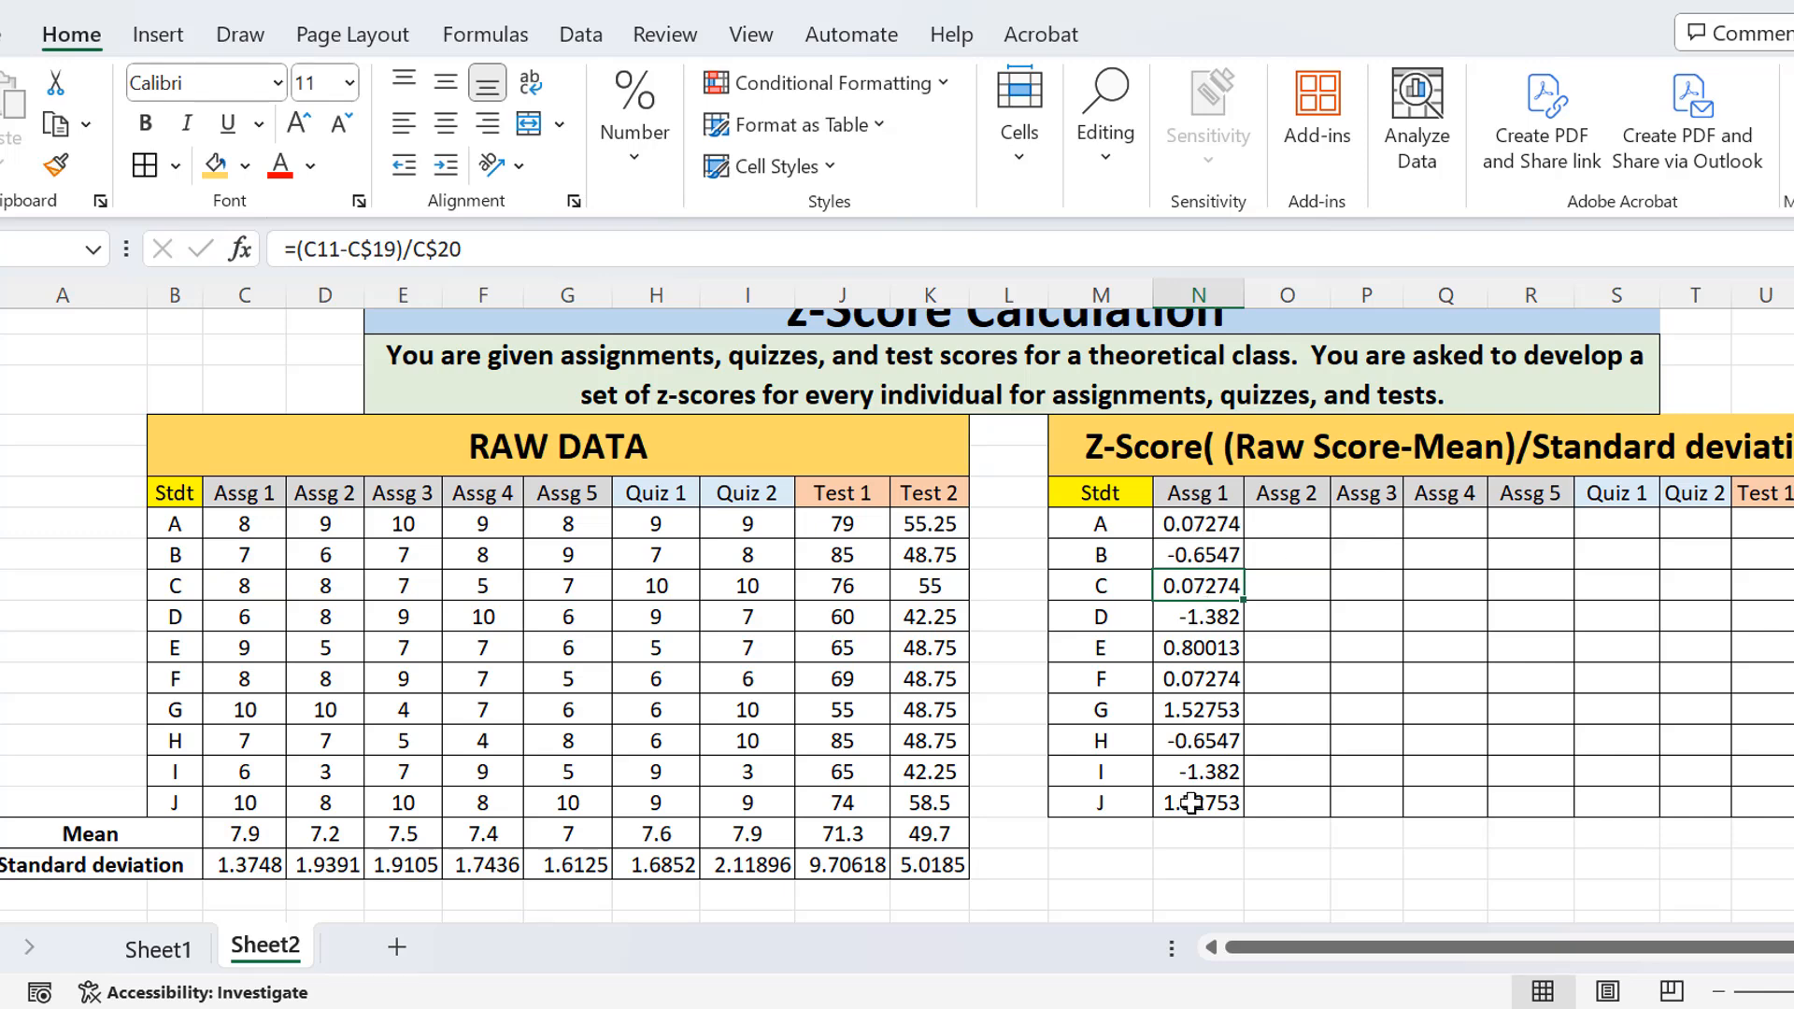
Build student A's Assg 2 z-score formula from the raw score, mean and standard deviation as =(D9-D19)/D20
{"action": "left_click", "coordinate": [1289, 527]}
{"action": "type", "text": "="}
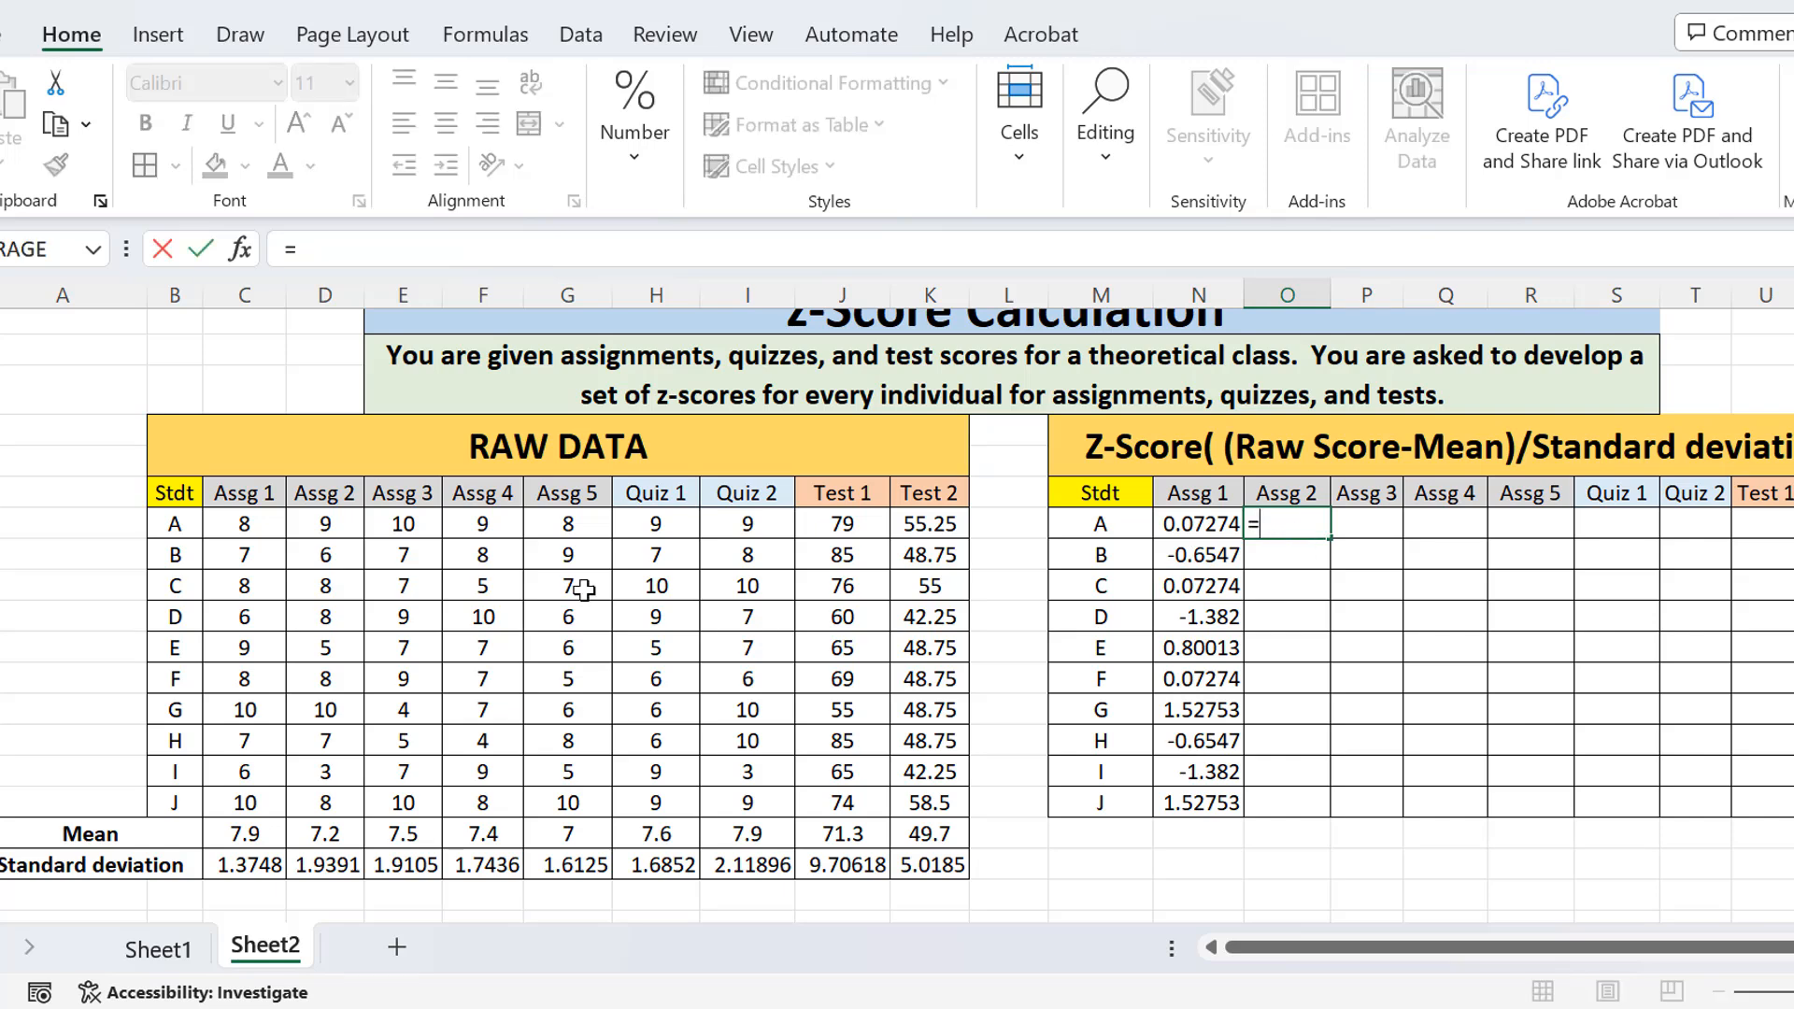
{"action": "left_click", "coordinate": [338, 526]}
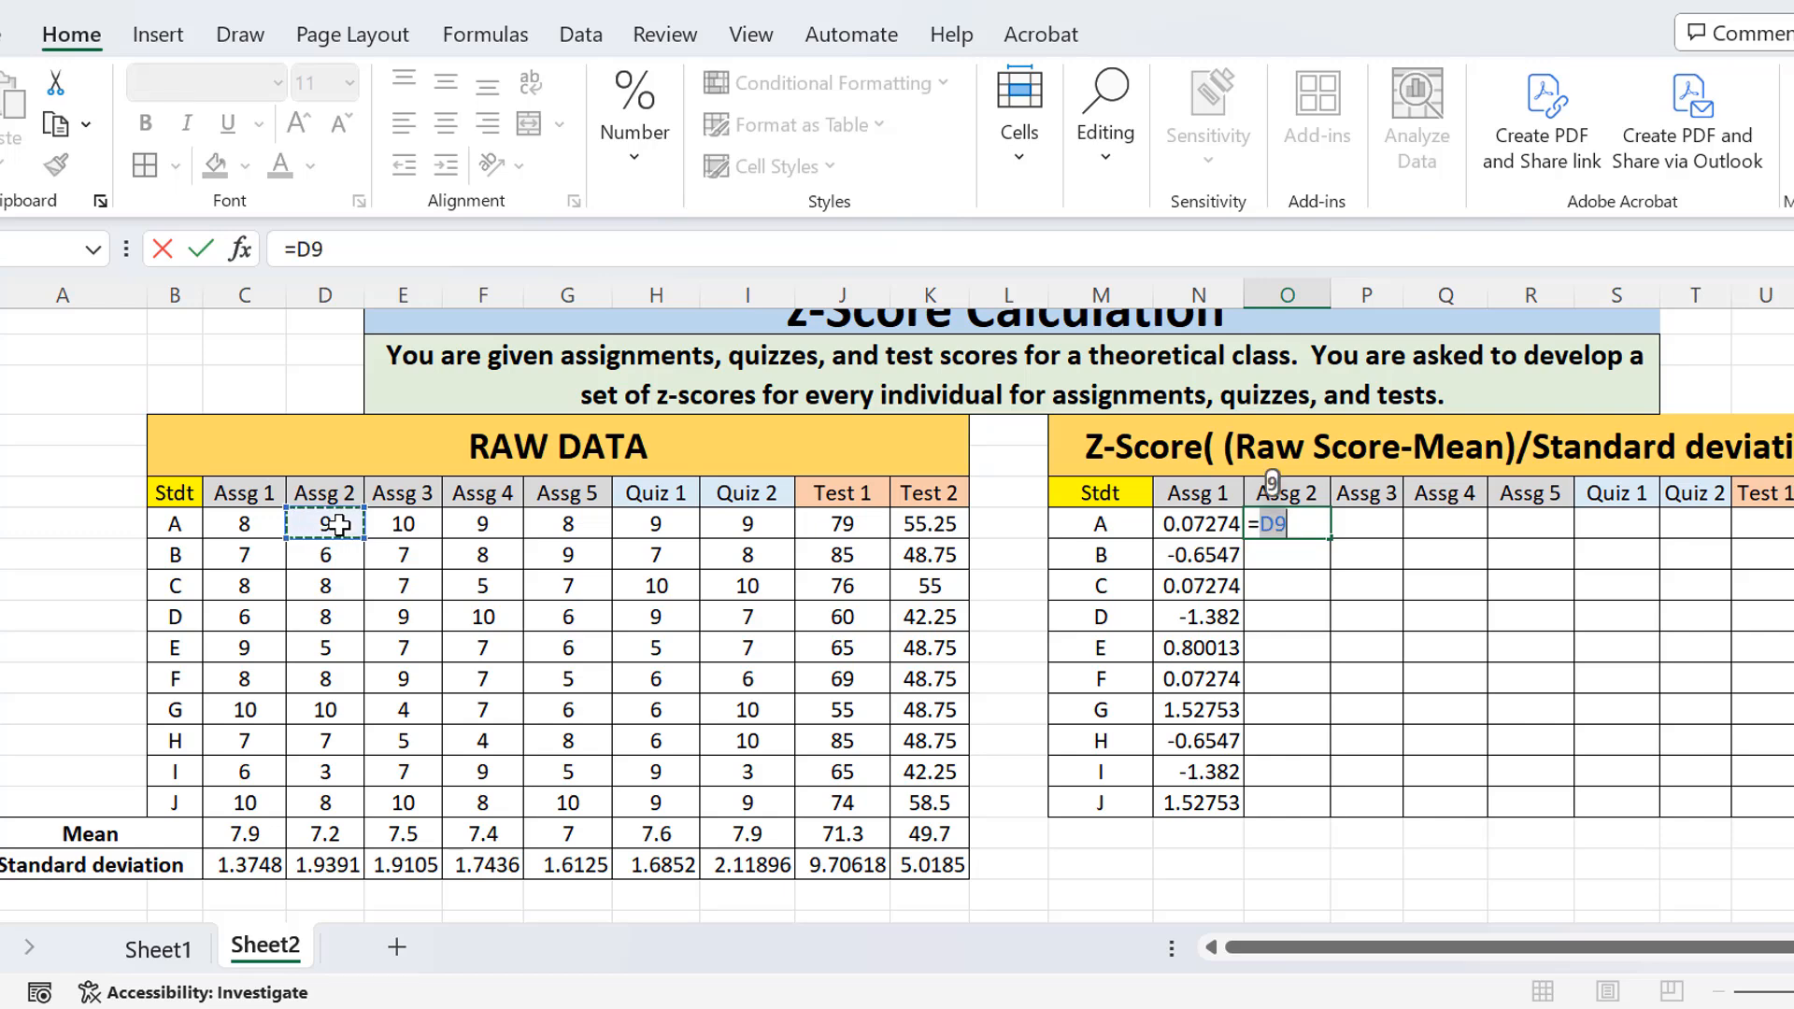
{"action": "left_click", "coordinate": [1258, 524]}
{"action": "type", "text": "(D9-"}
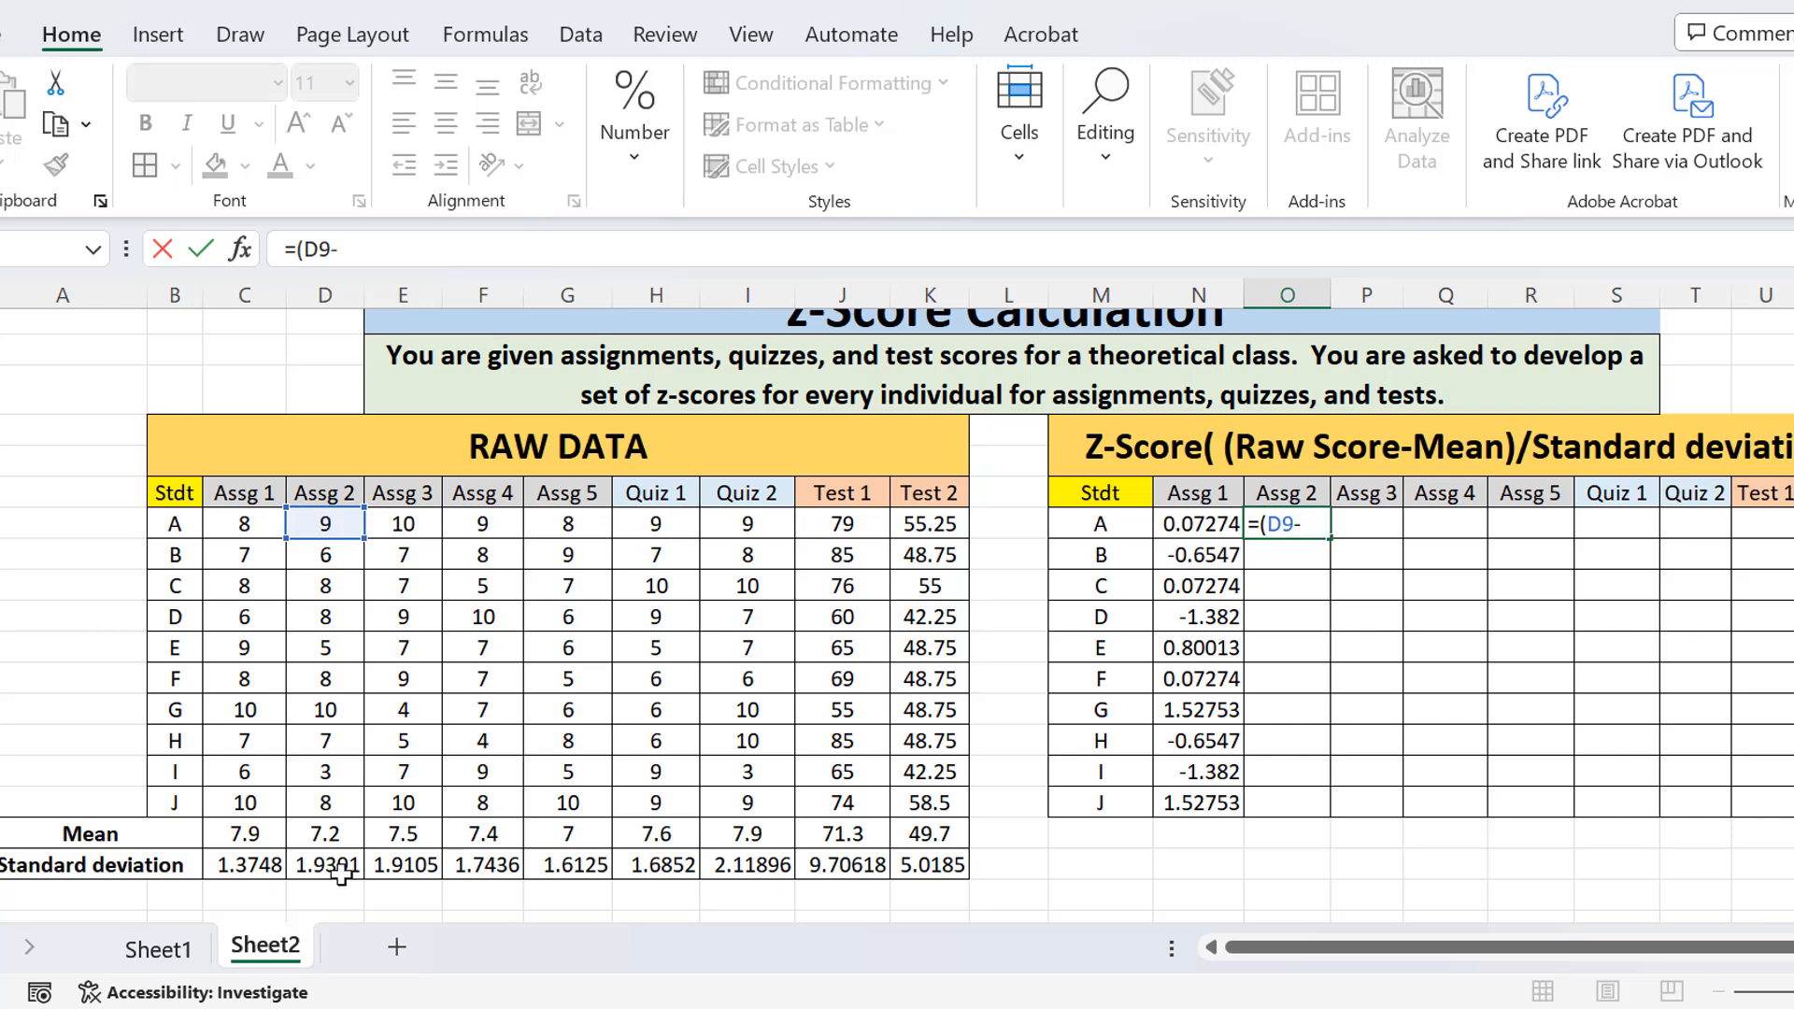
{"action": "left_click", "coordinate": [327, 838]}
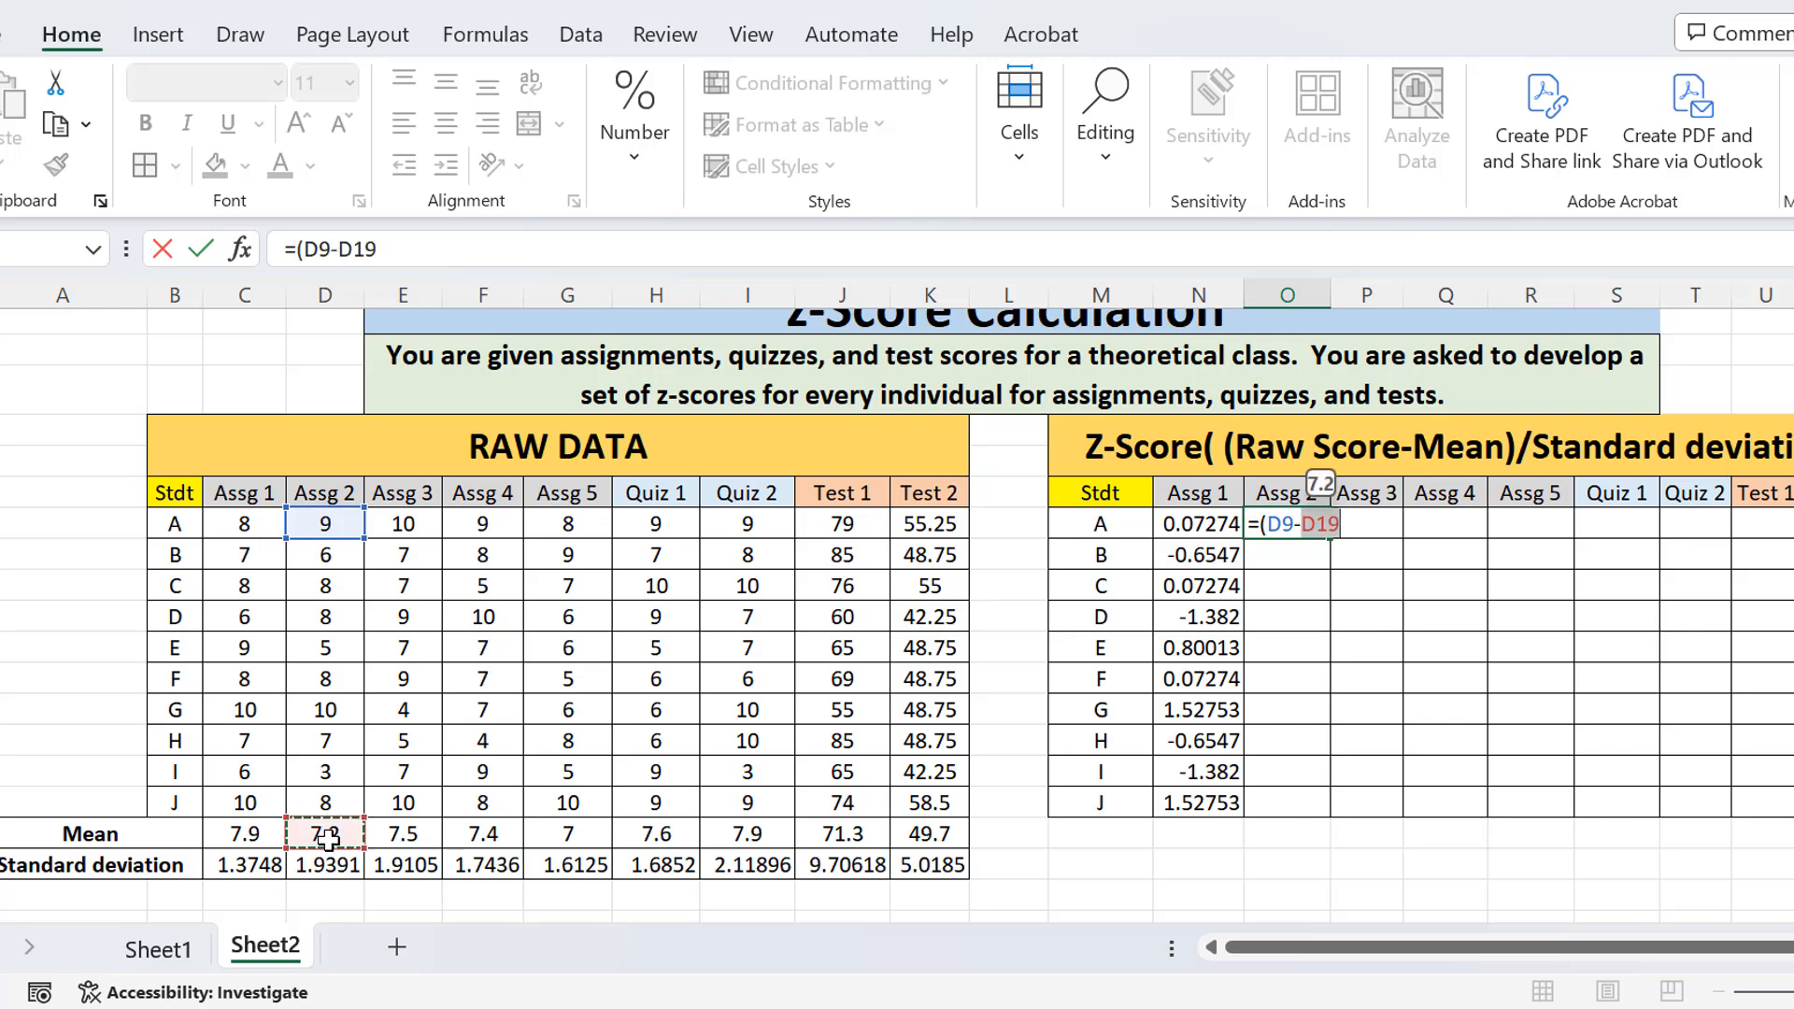
{"action": "type", "text": ")/"}
{"action": "left_click", "coordinate": [326, 866]}
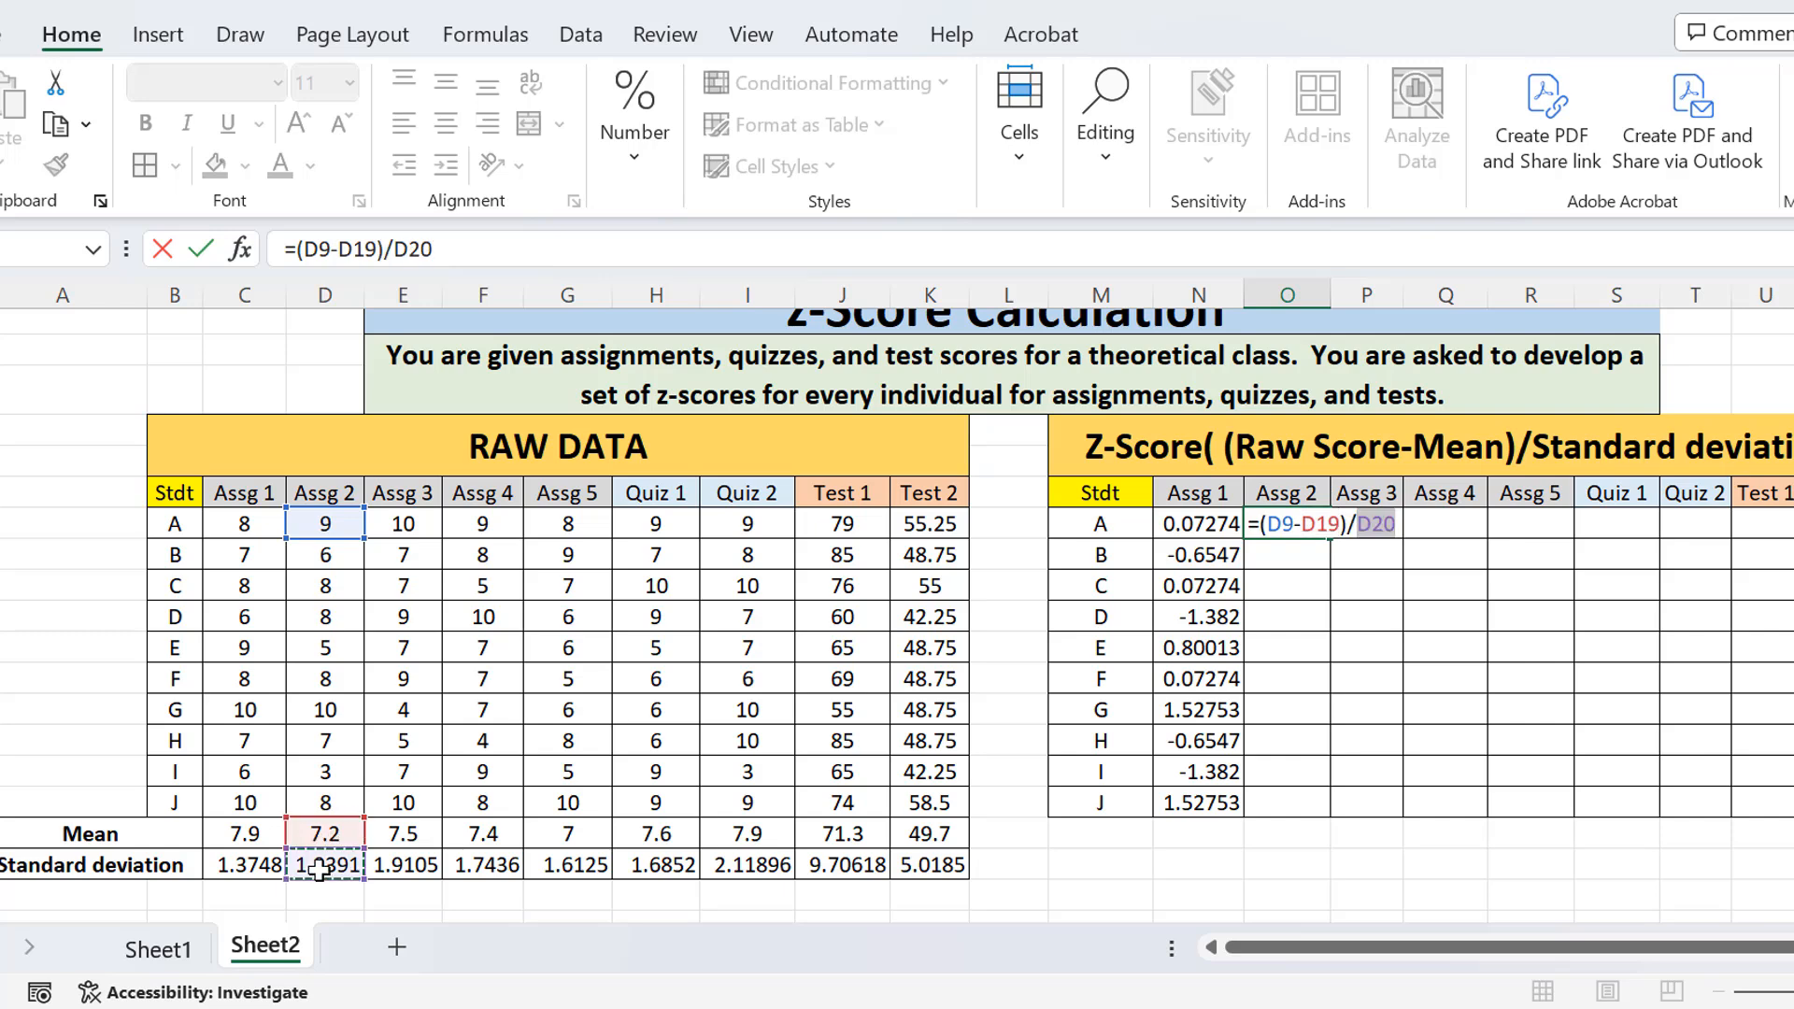
Lock rows 19 and 20 in student A's Assg 2 z-score formula and enter it as =(D9-D$19)/D$20
{"action": "left_click", "coordinate": [1318, 524]}
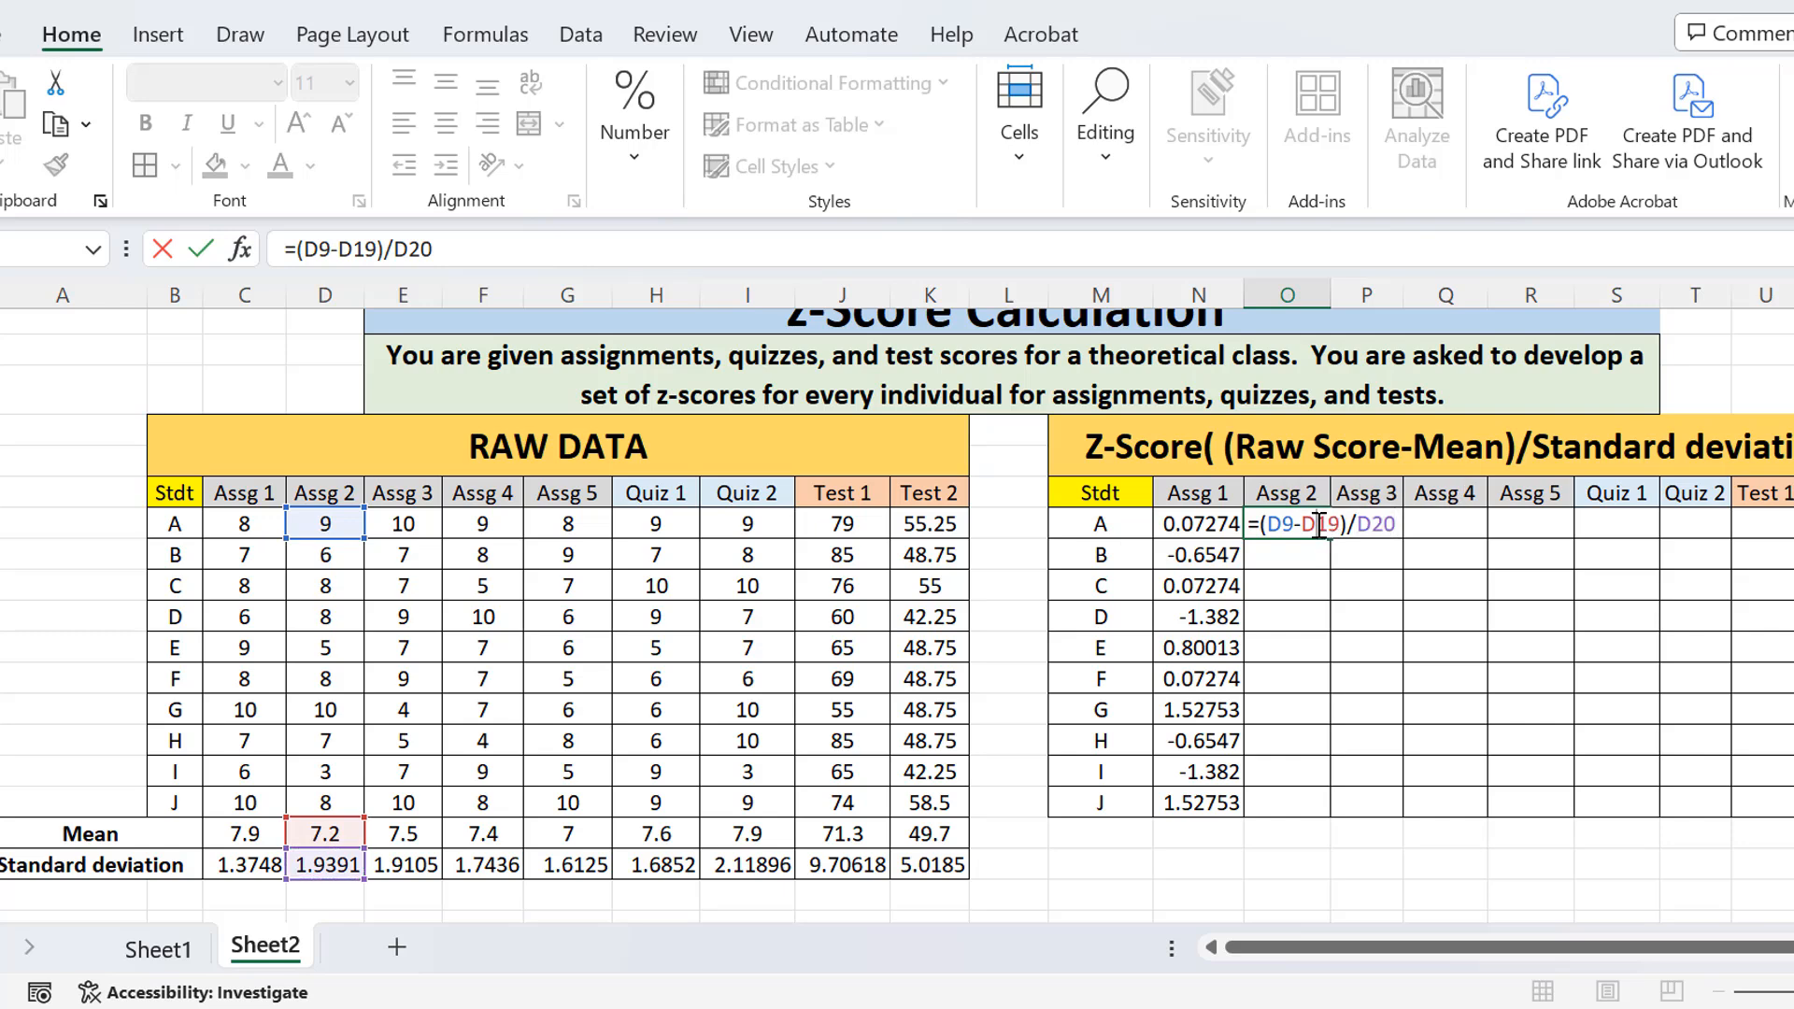
{"action": "type", "text": "$"}
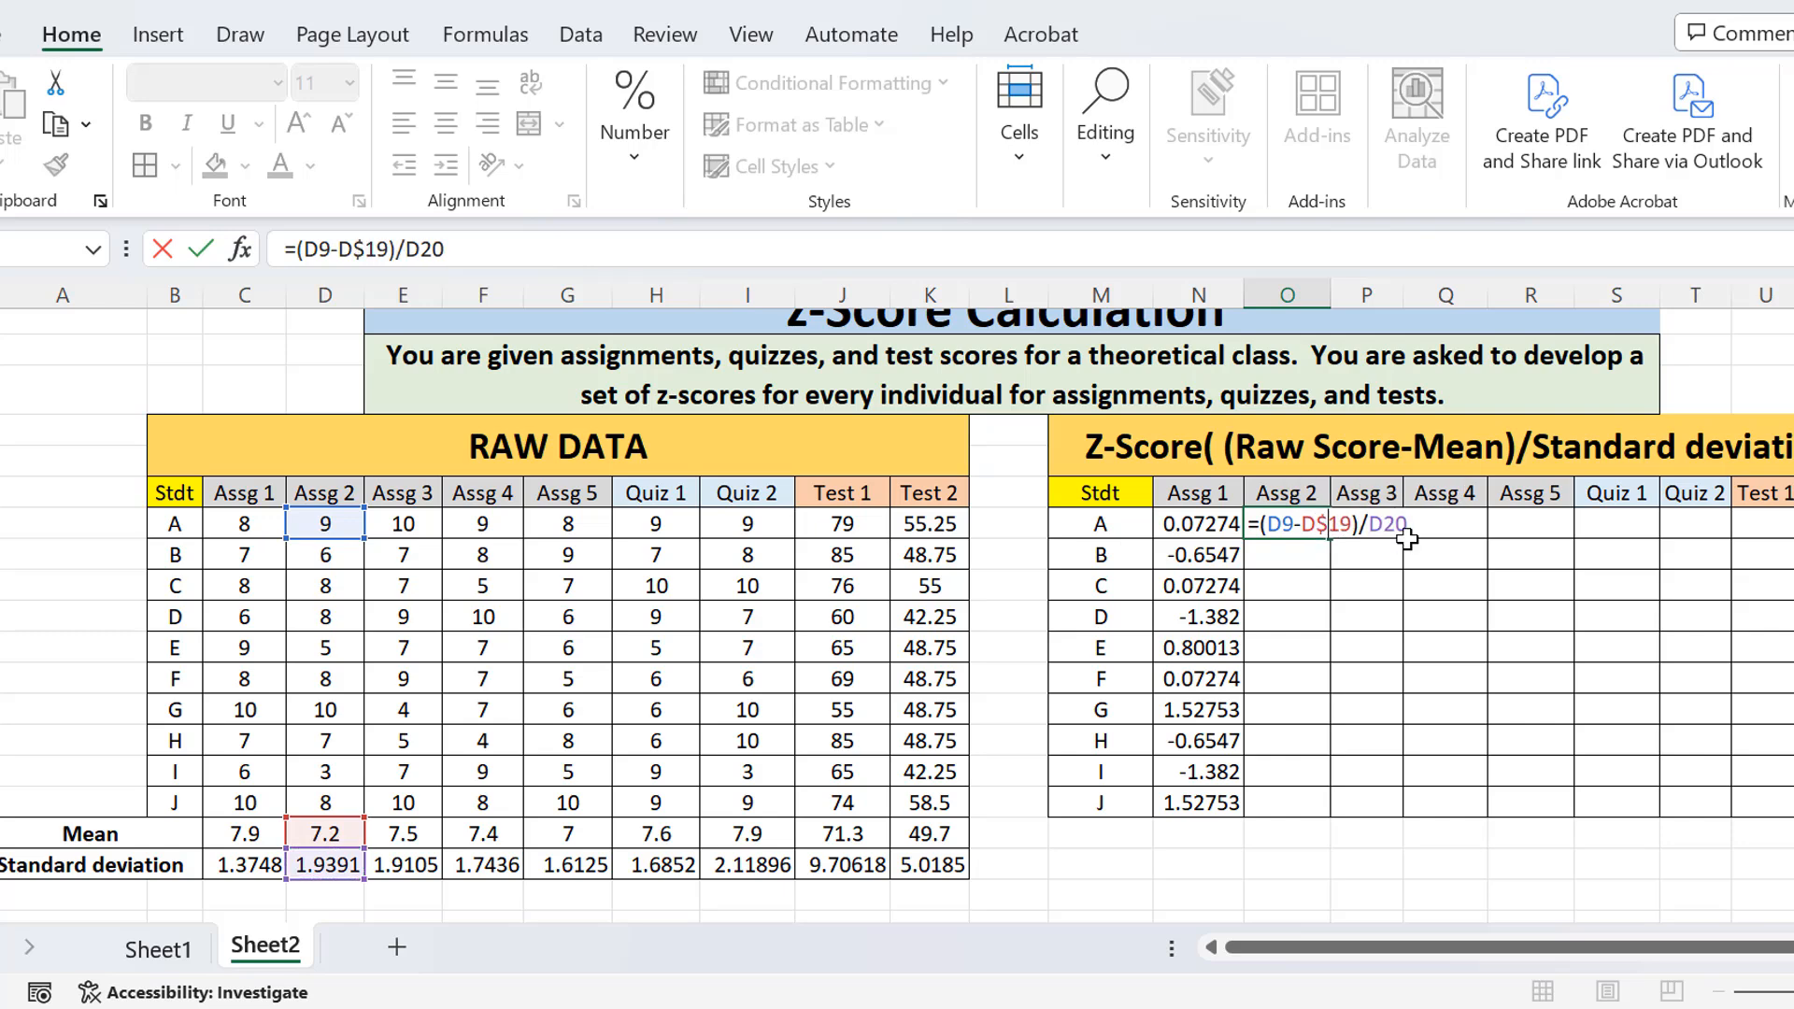
{"action": "left_click", "coordinate": [1381, 524]}
{"action": "type", "text": "$"}
{"action": "key", "text": "Return"}
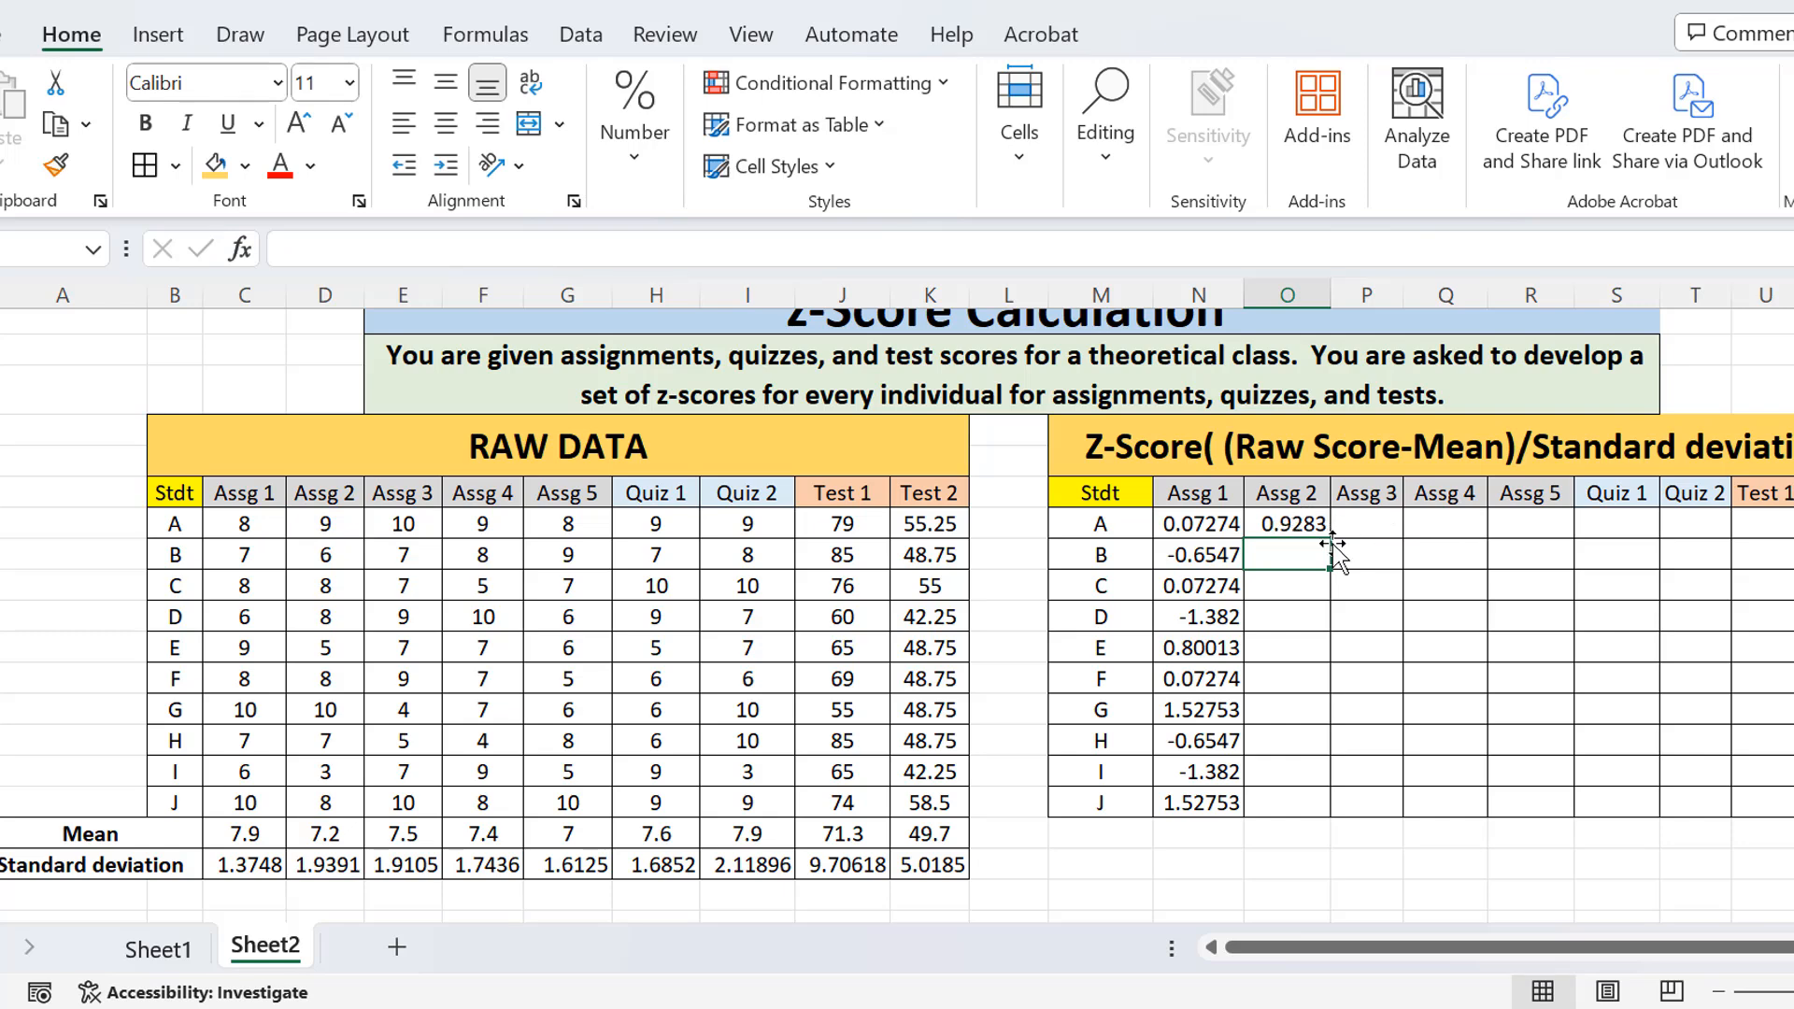
Fill student A's Assg 2 z-score formula down through student J
{"action": "left_click", "coordinate": [1306, 523]}
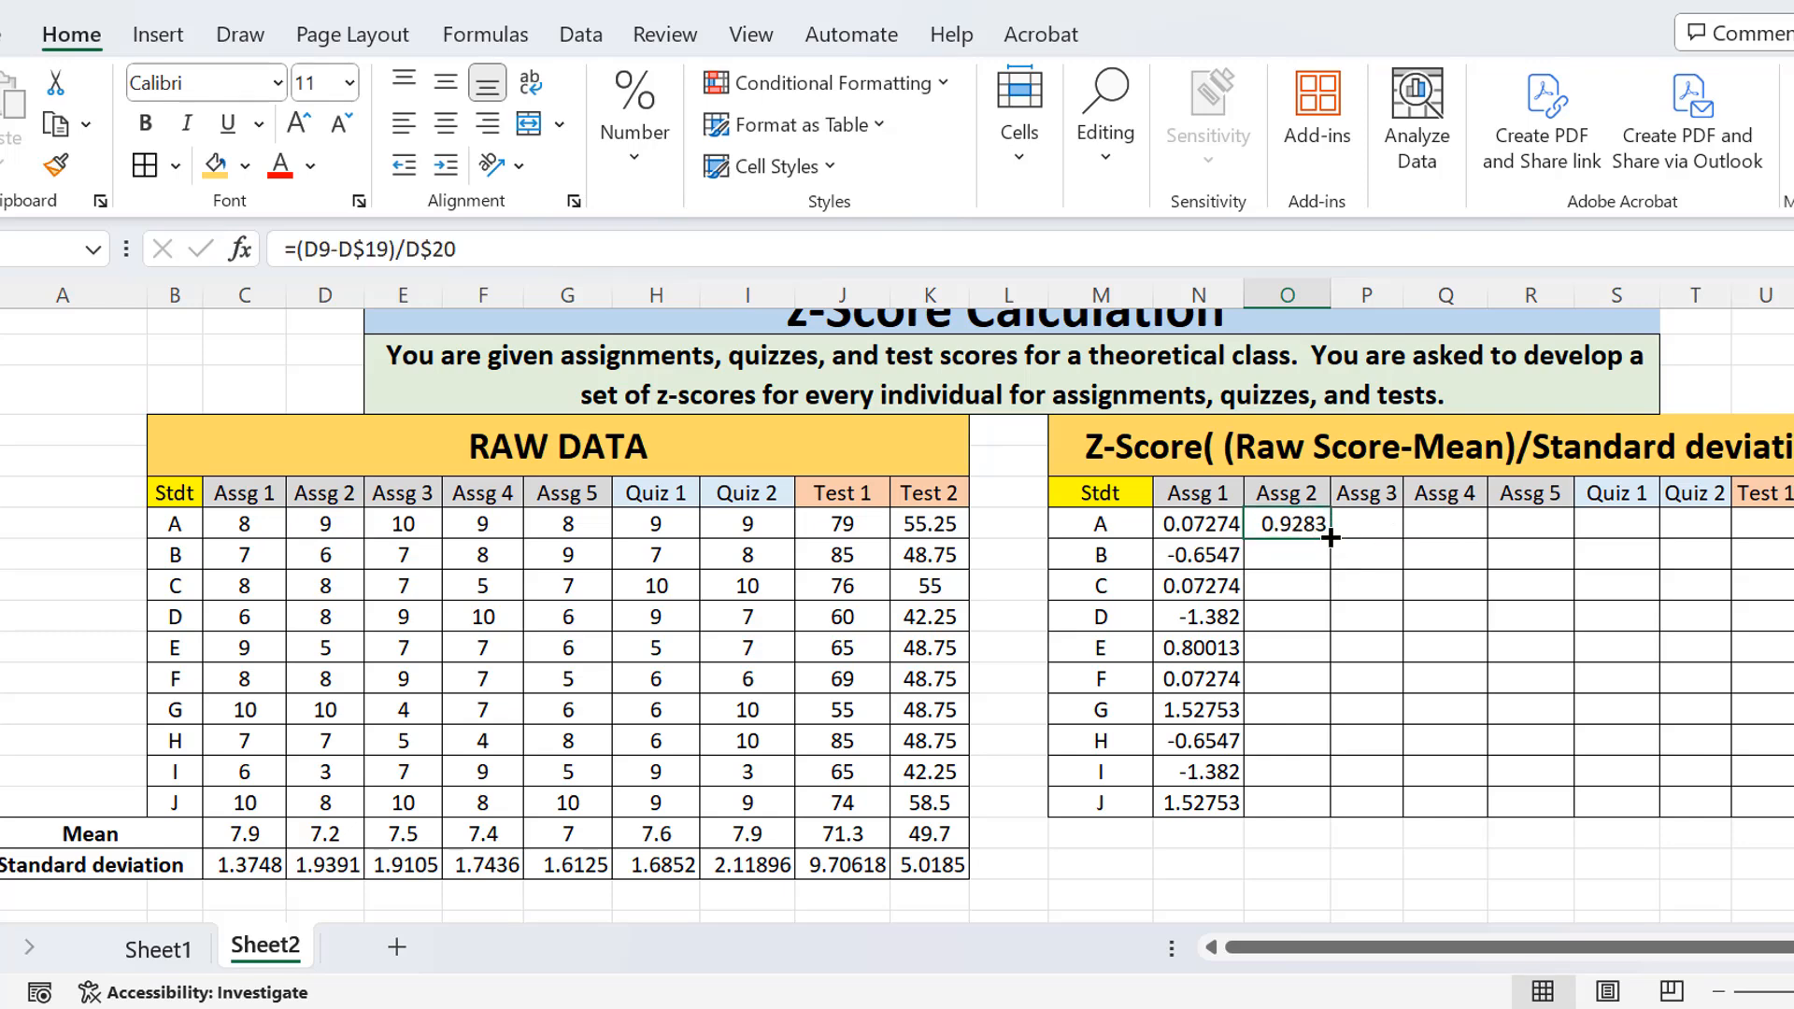
{"action": "left_click_drag", "start_coordinate": [1331, 540], "coordinate": [1327, 815]}
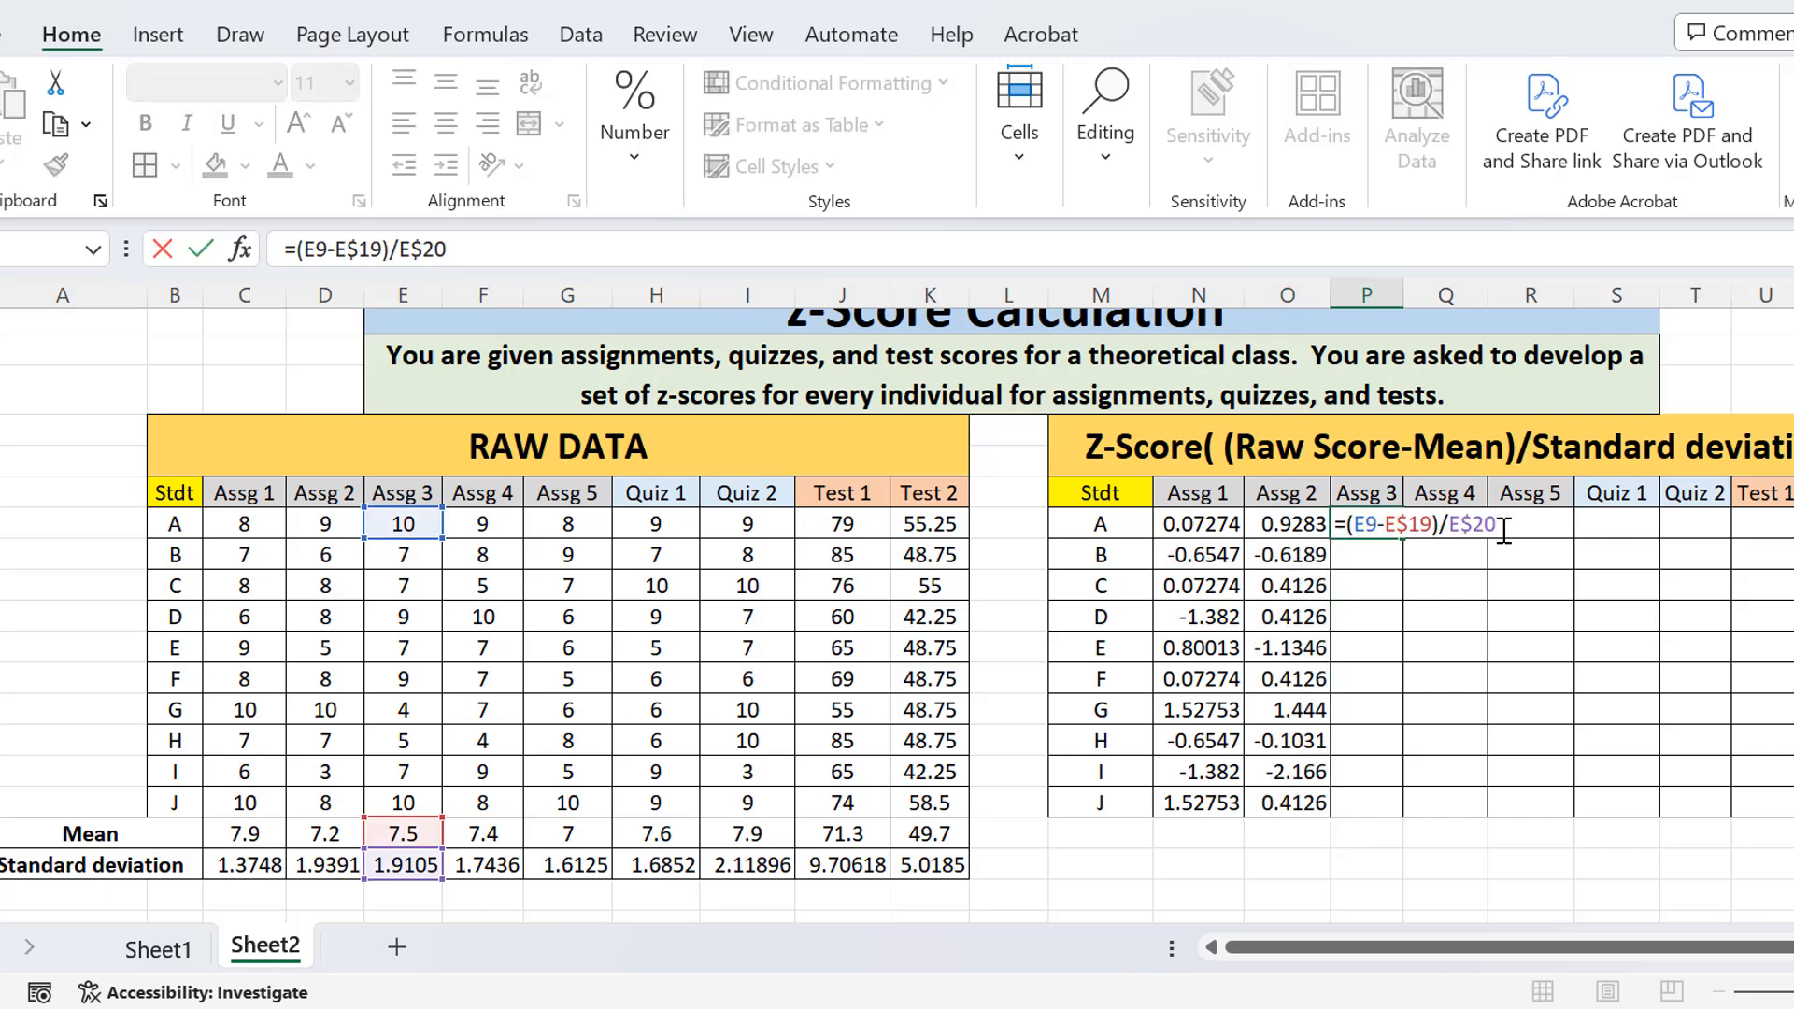
Enter student A's Assg 3 z-score formula as =(E9-E$19)/E$20 and fill it down through student J
{"action": "key", "text": "Return"}
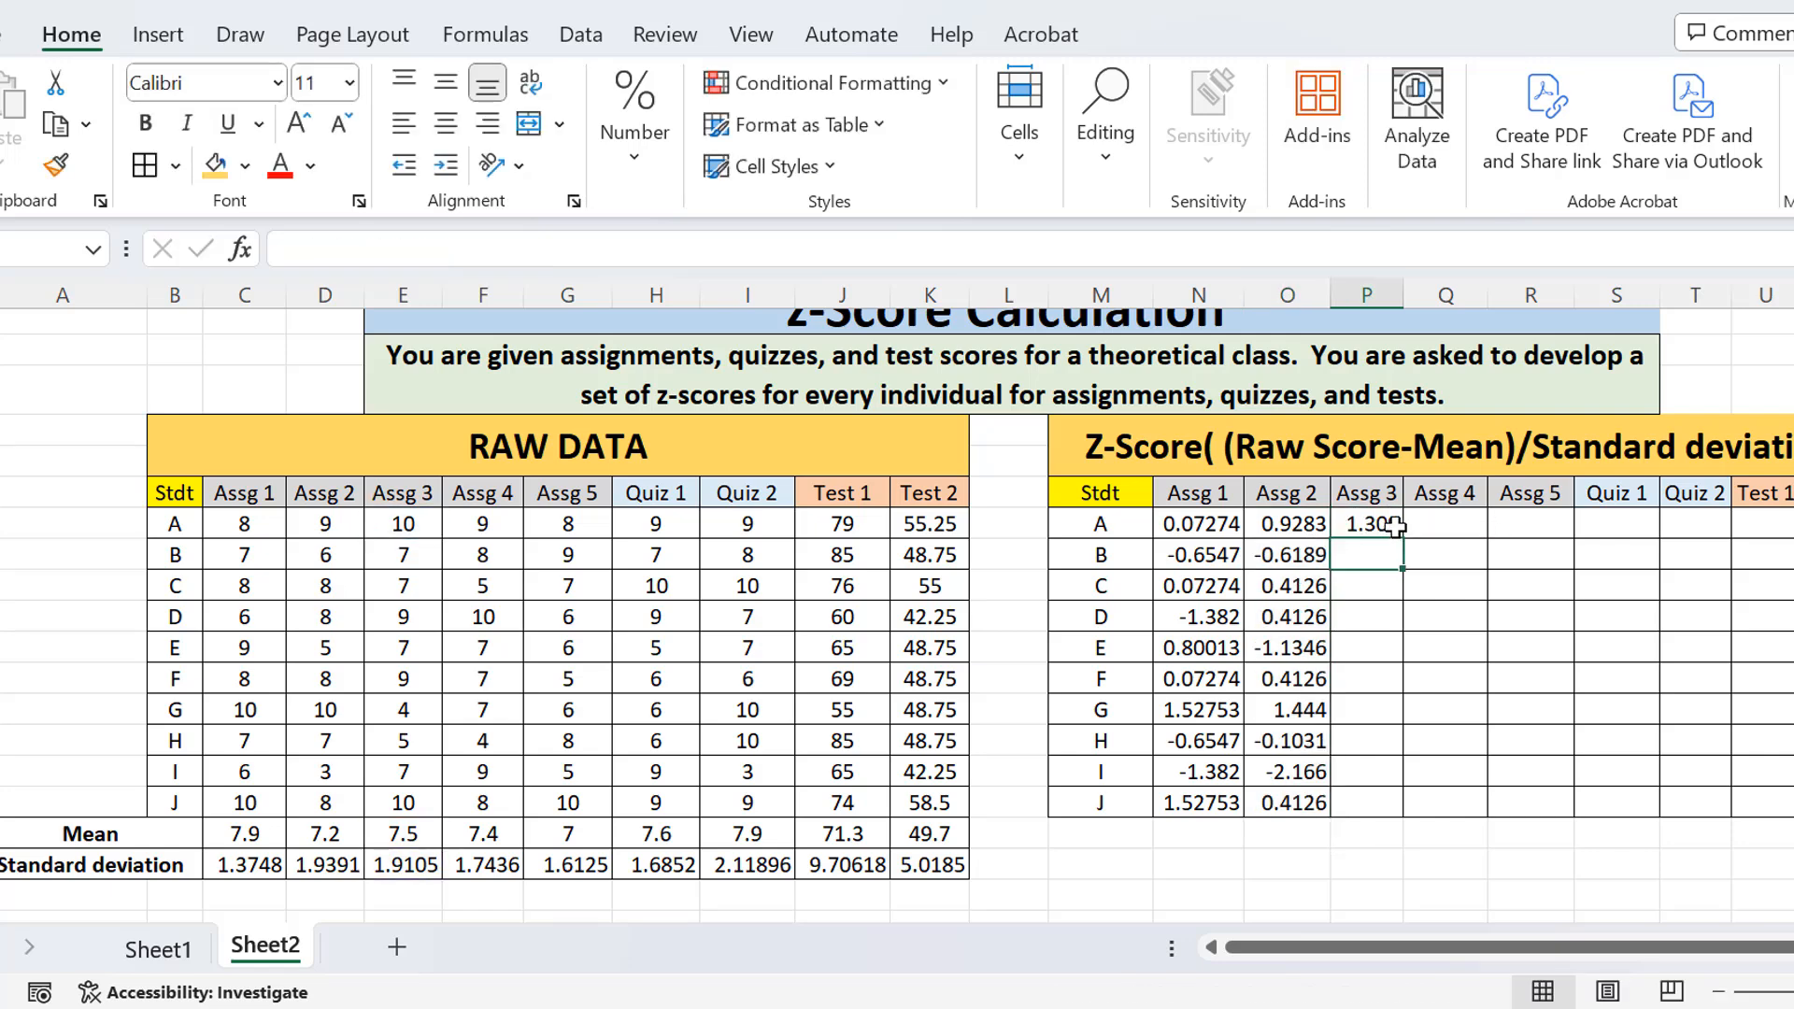
{"action": "left_click", "coordinate": [1383, 524]}
{"action": "left_click_drag", "start_coordinate": [1402, 538], "coordinate": [1395, 802]}
Examine student C's Assg 3 z-score formula to check its raw score, mean and standard deviation references
{"action": "left_click", "coordinate": [1367, 586]}
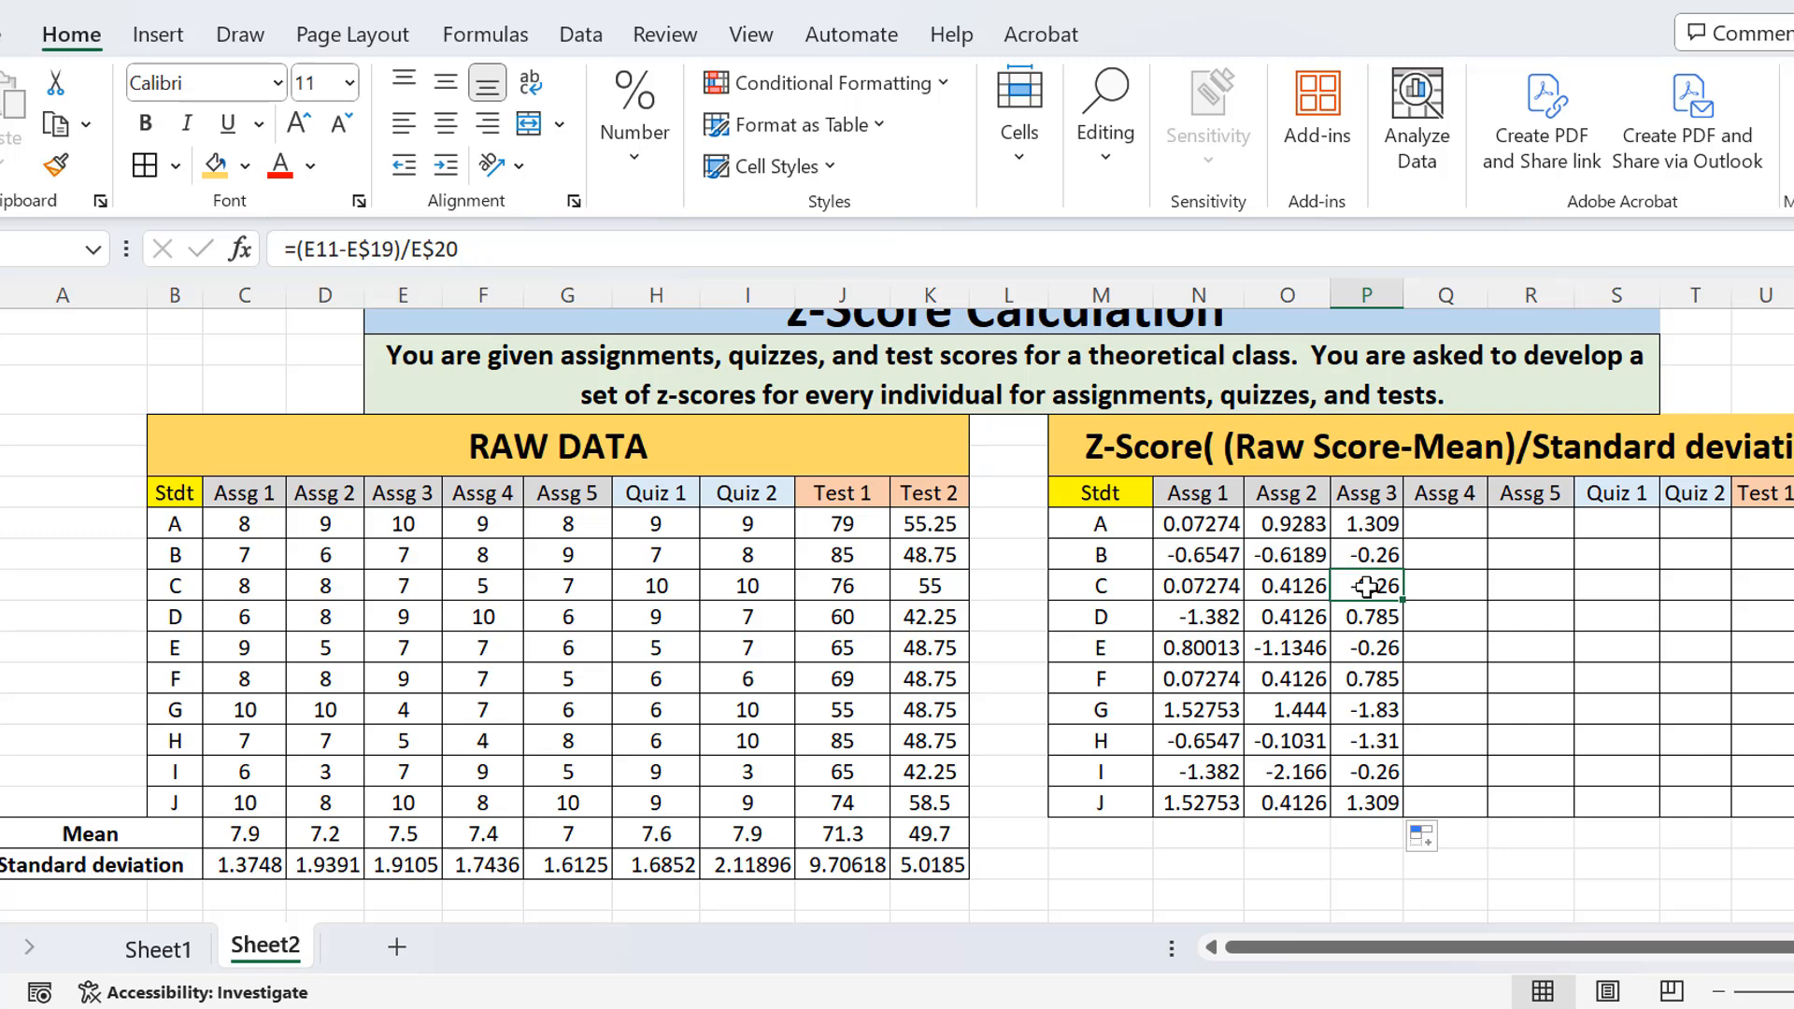
{"action": "double_click", "coordinate": [1367, 586]}
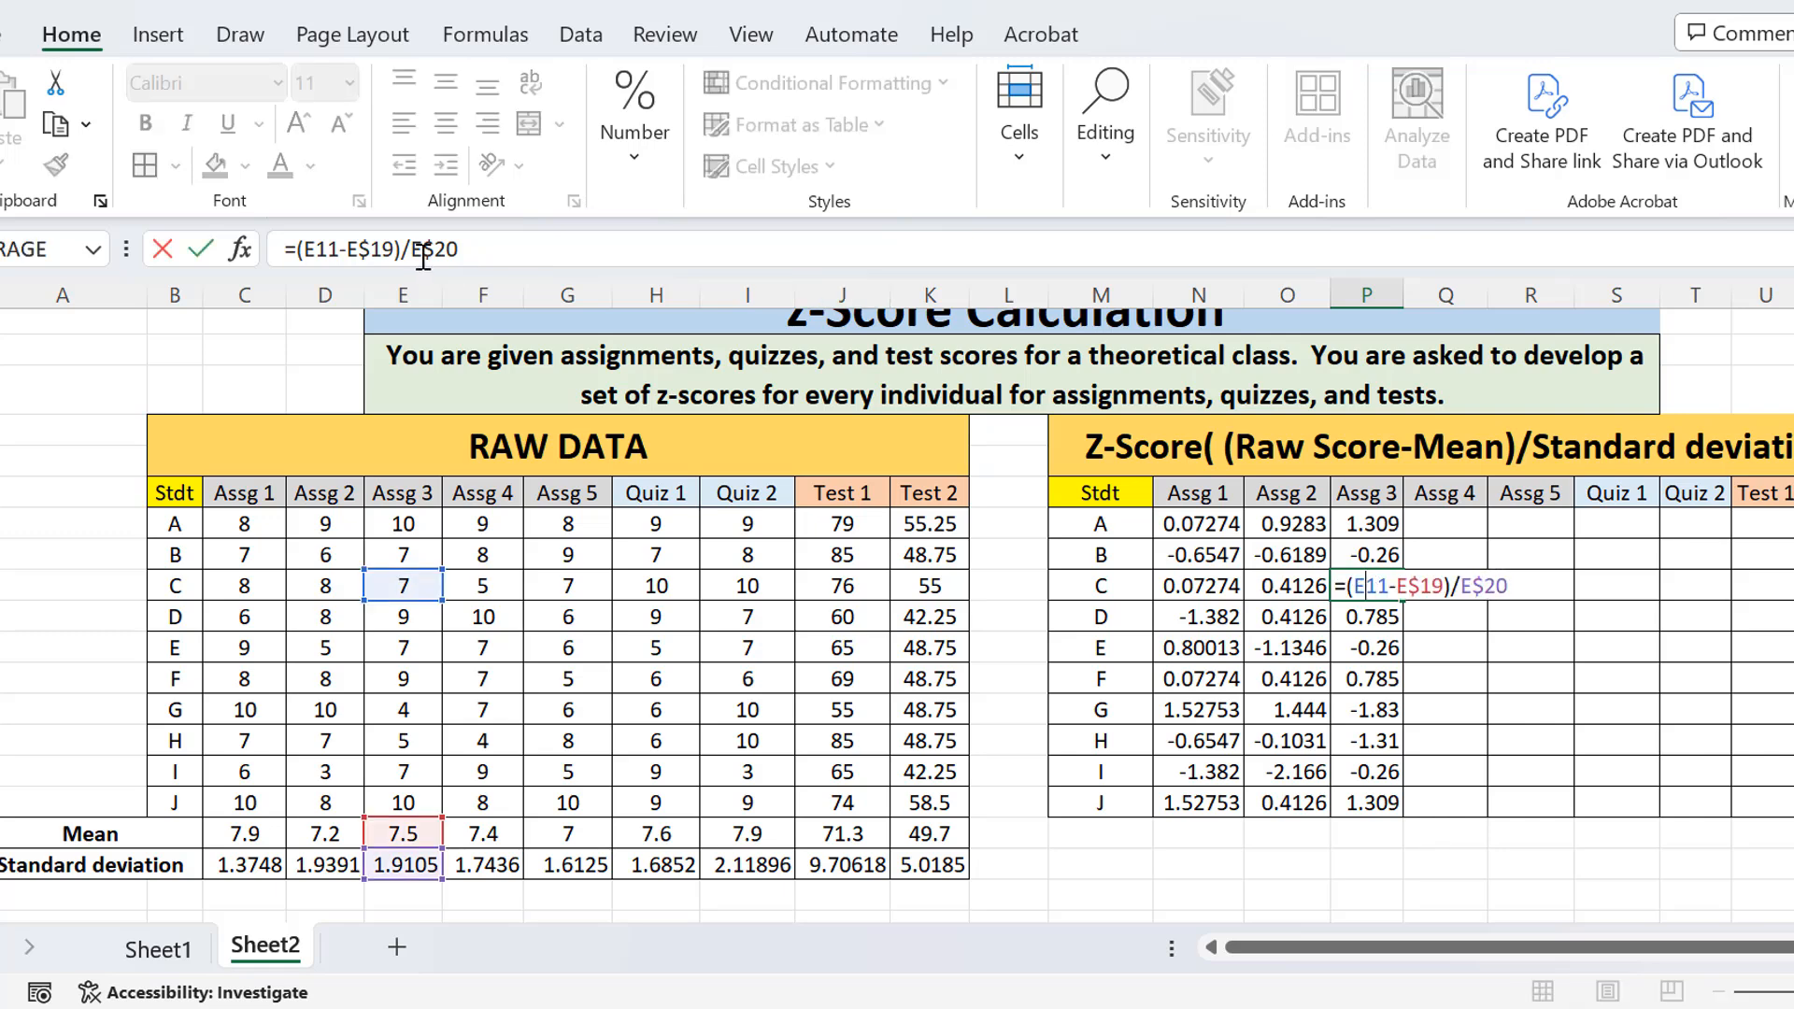
{"action": "left_click", "coordinate": [464, 251]}
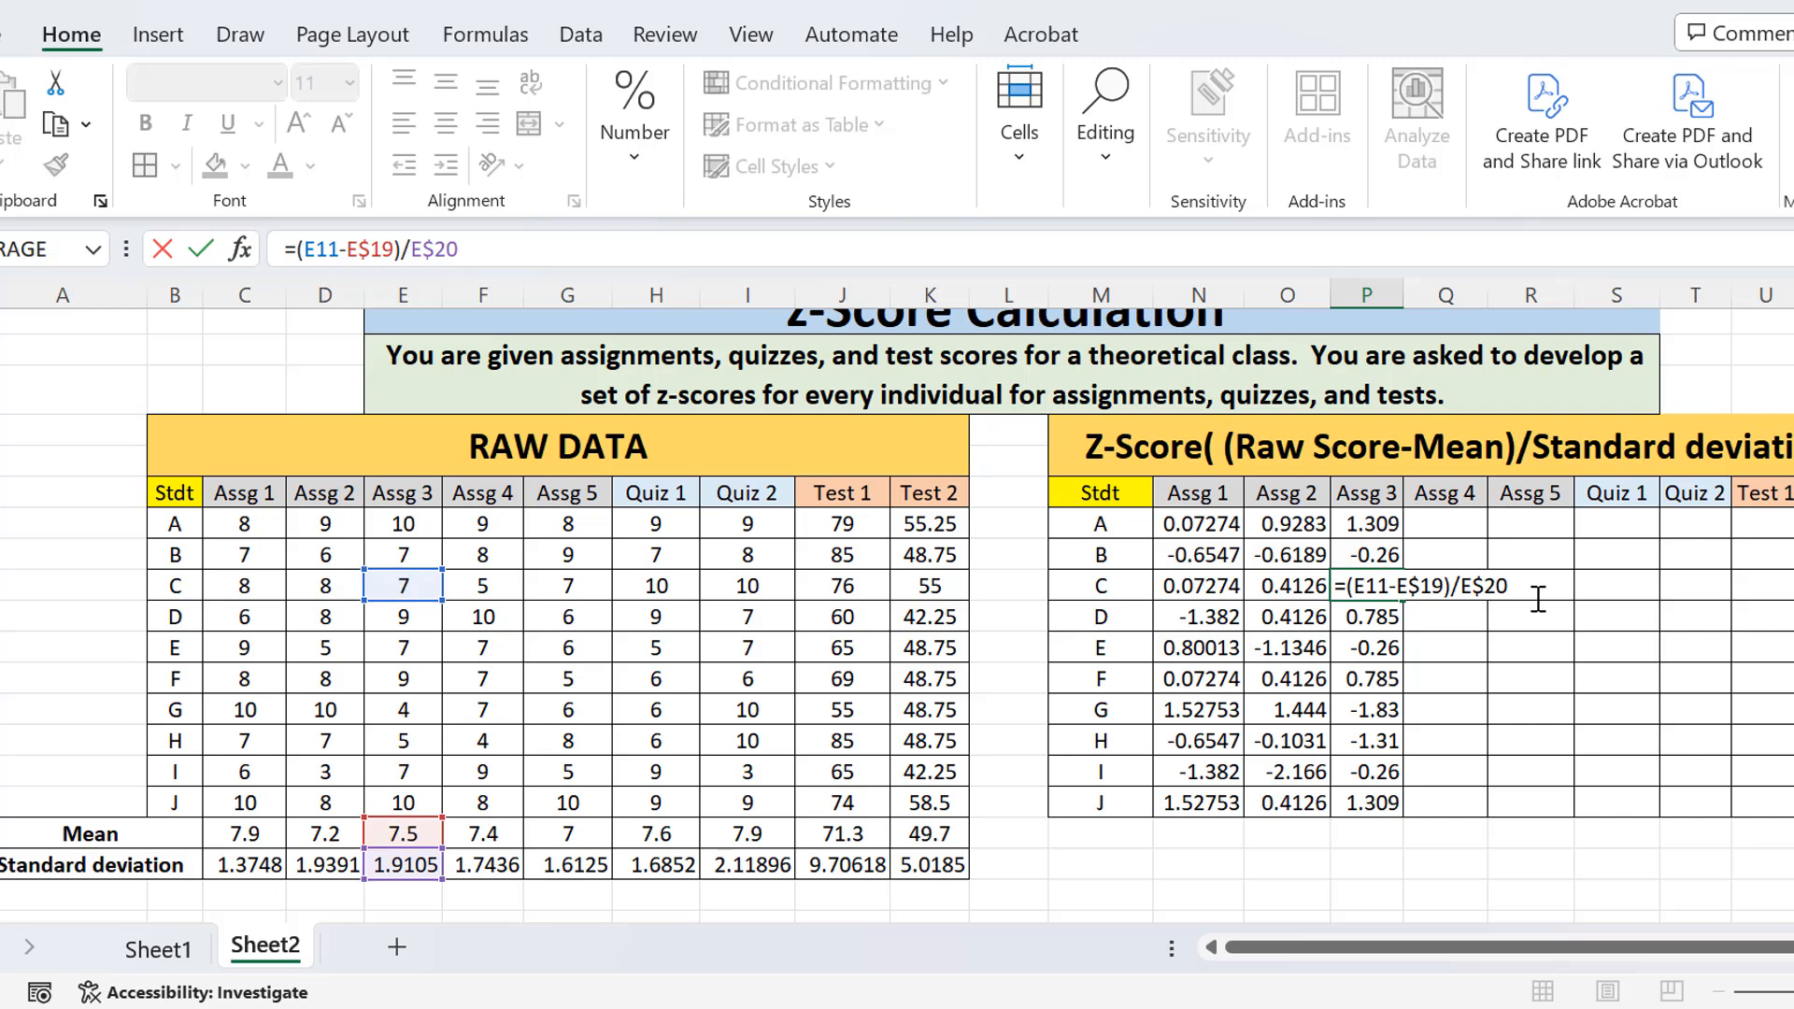
{"action": "key", "text": "ctrl+Return"}
{"action": "key", "text": "Return"}
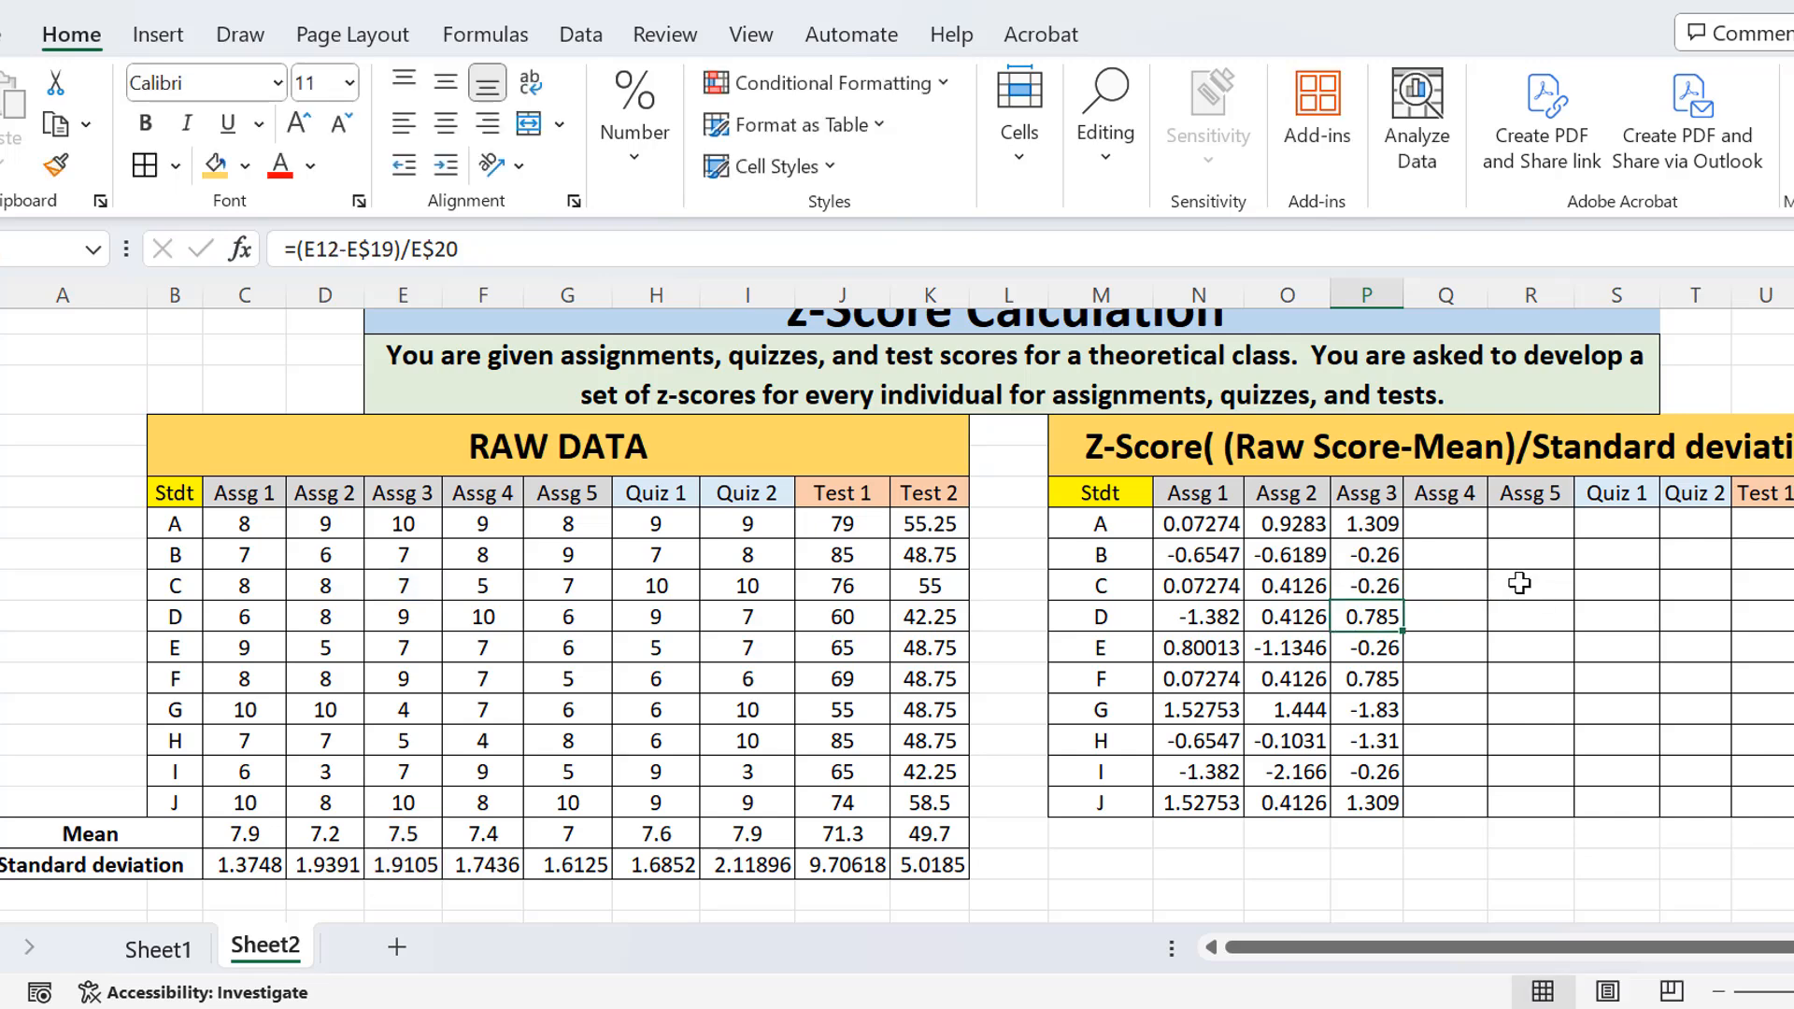
Enter student A's Assg 4 z-score formula as =(F9-F$19)/F$20 and fill it down through student J
{"action": "left_click", "coordinate": [1461, 537]}
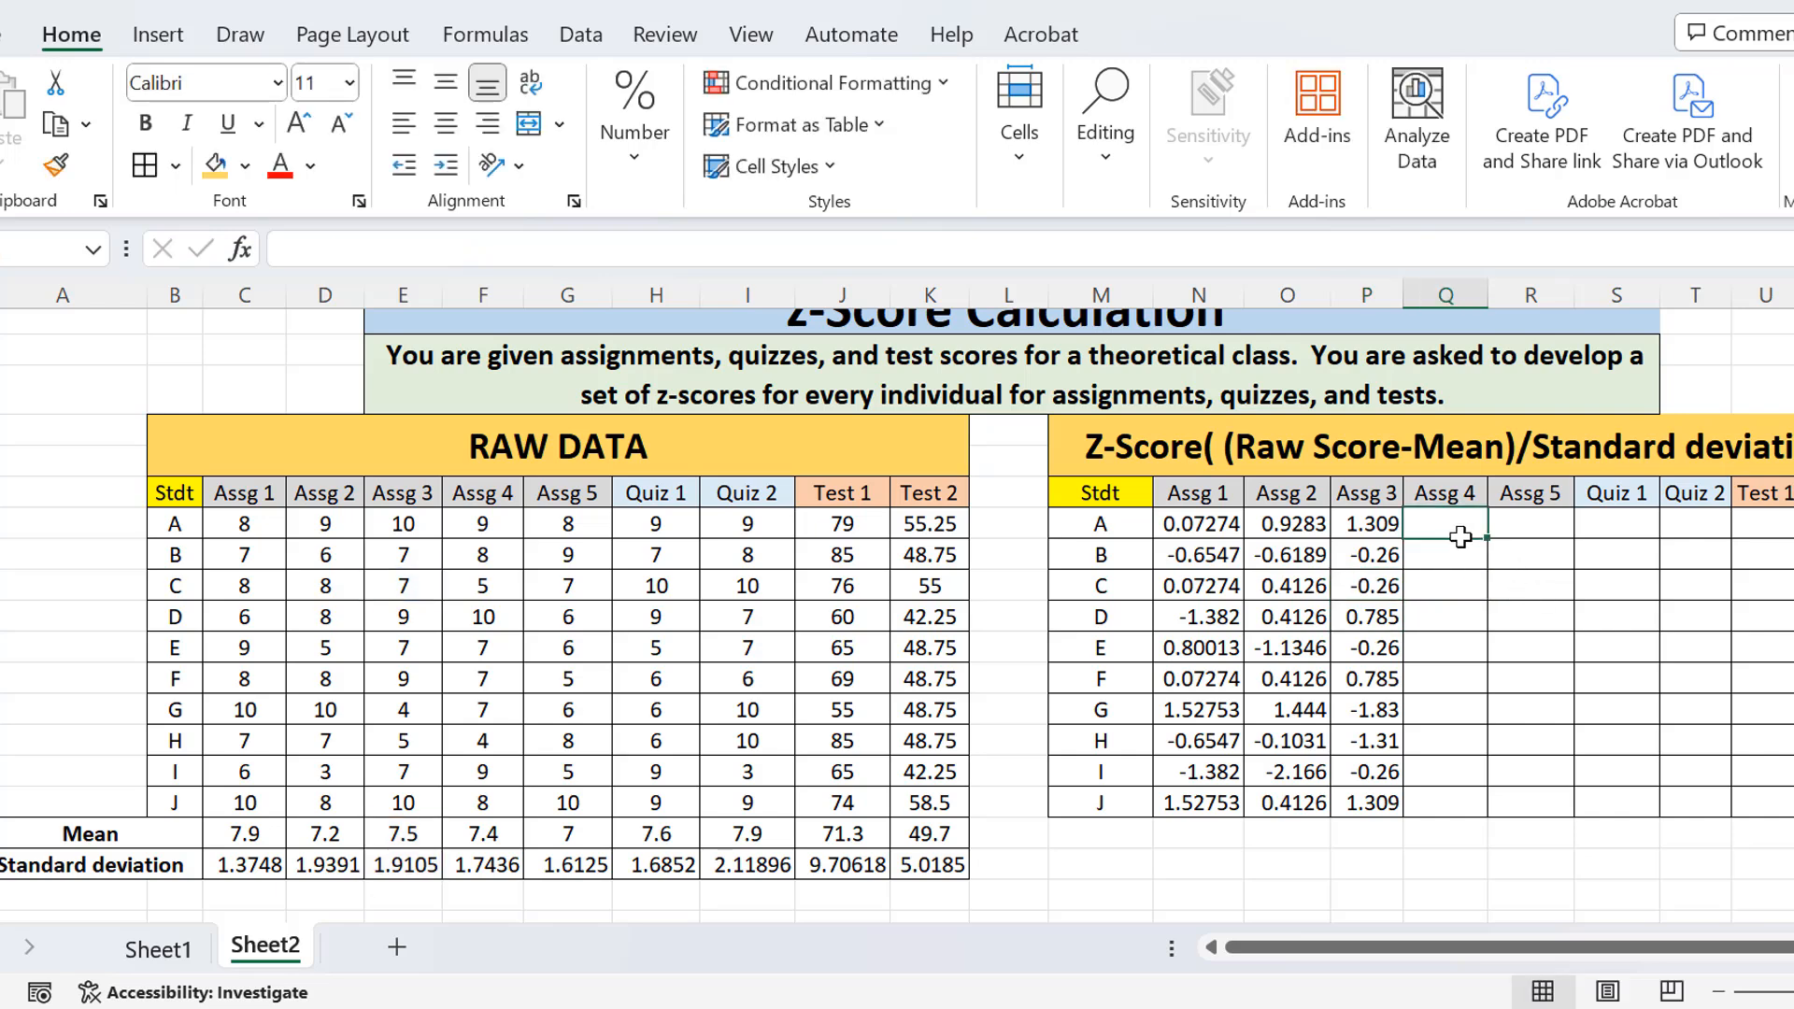
{"action": "type", "text": "="}
{"action": "type", "text": "(F9-F$19)/F$20"}
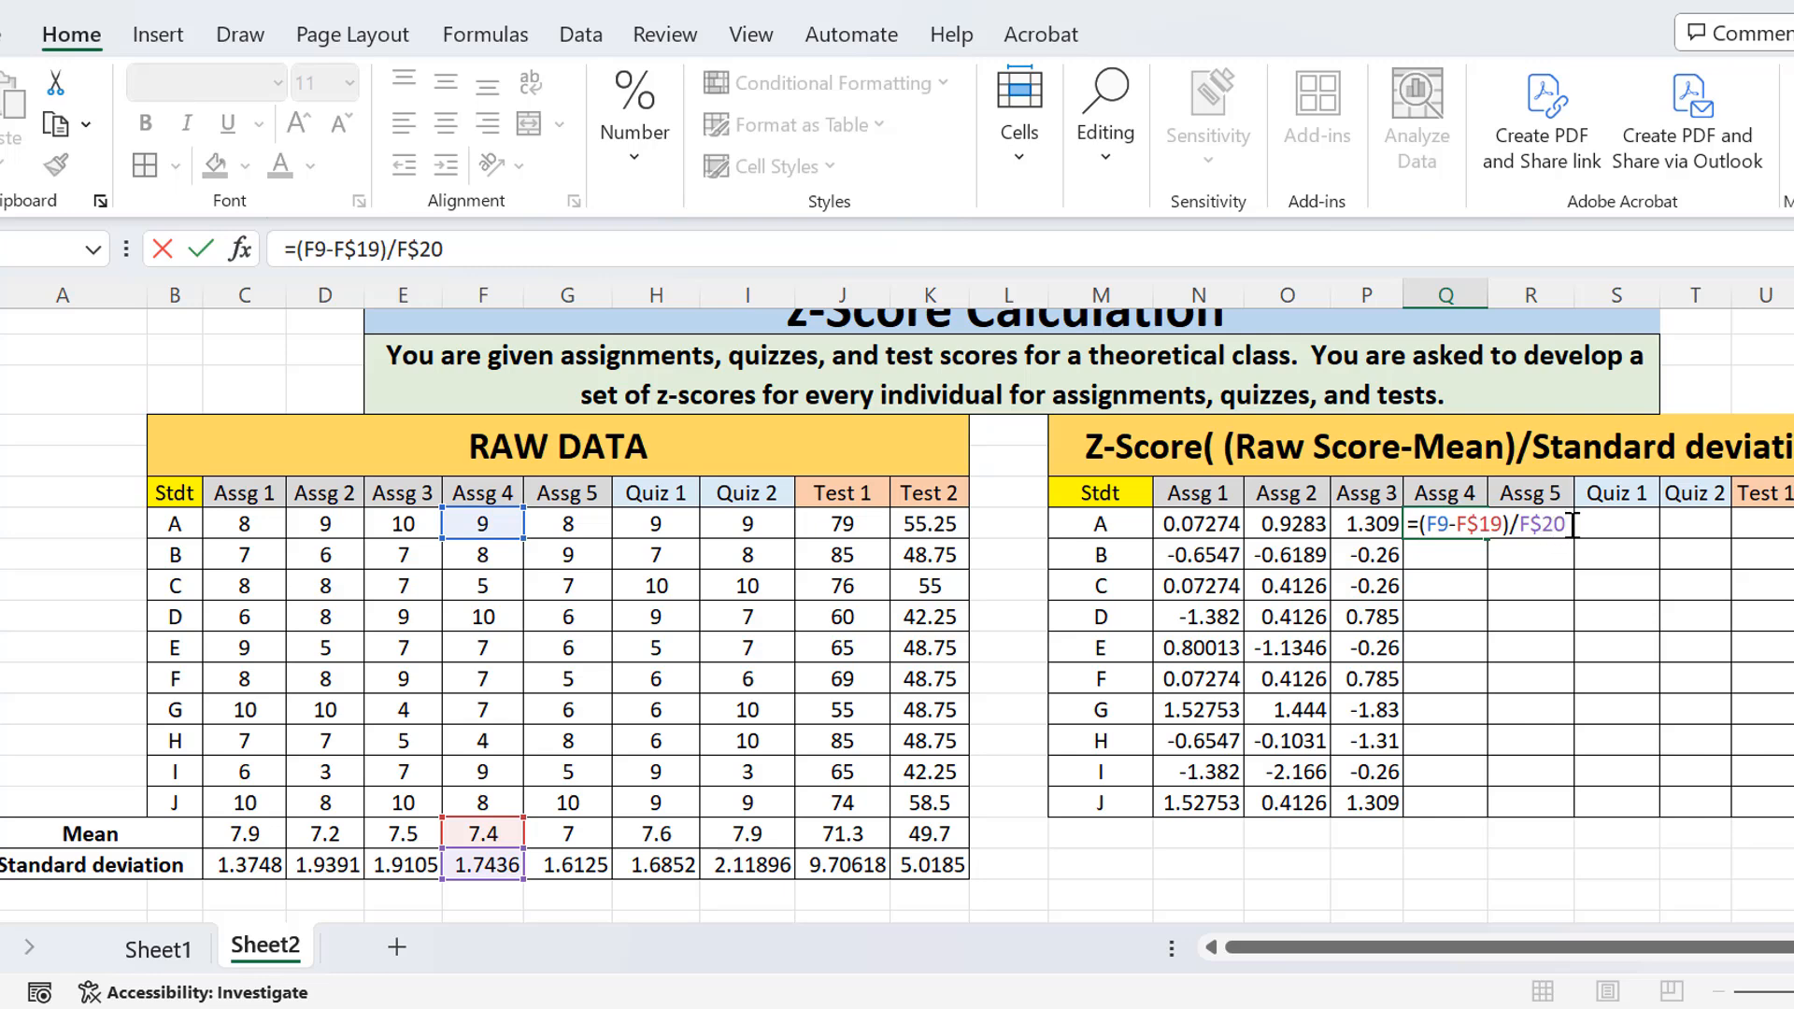
{"action": "key", "text": "Return"}
{"action": "left_click", "coordinate": [1492, 539]}
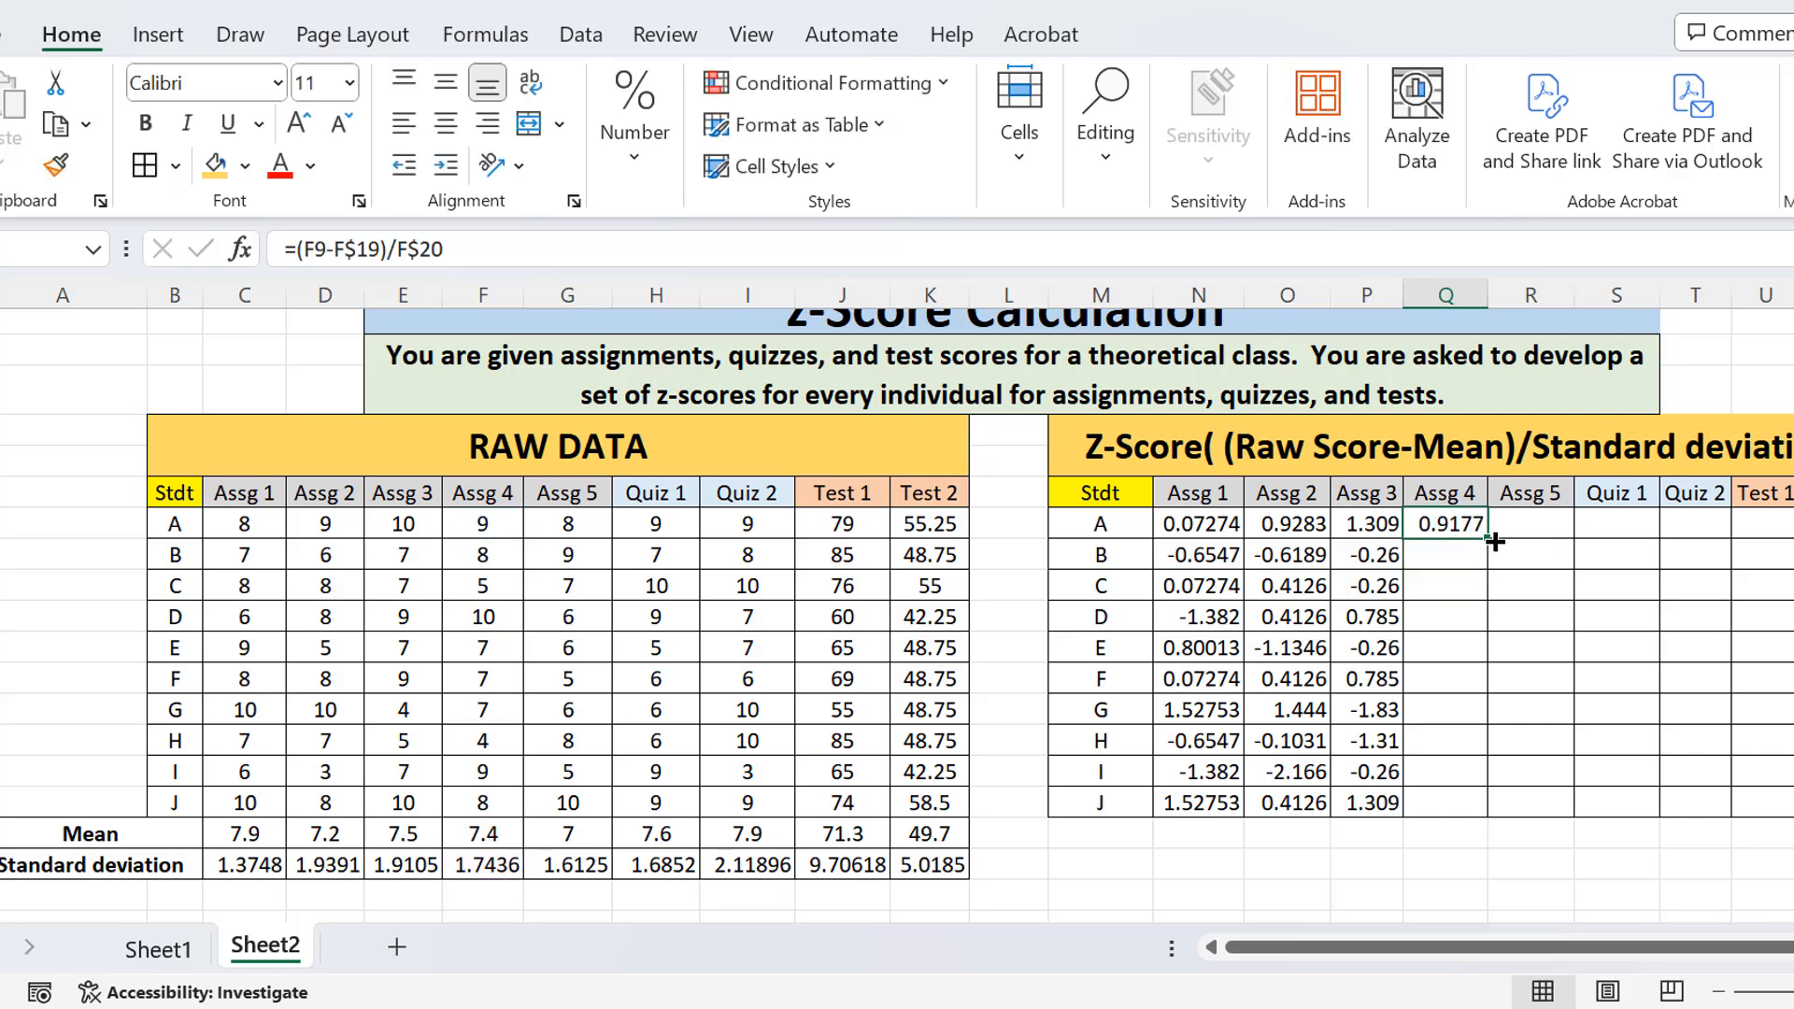
{"action": "left_click_drag", "start_coordinate": [1494, 541], "coordinate": [1490, 817]}
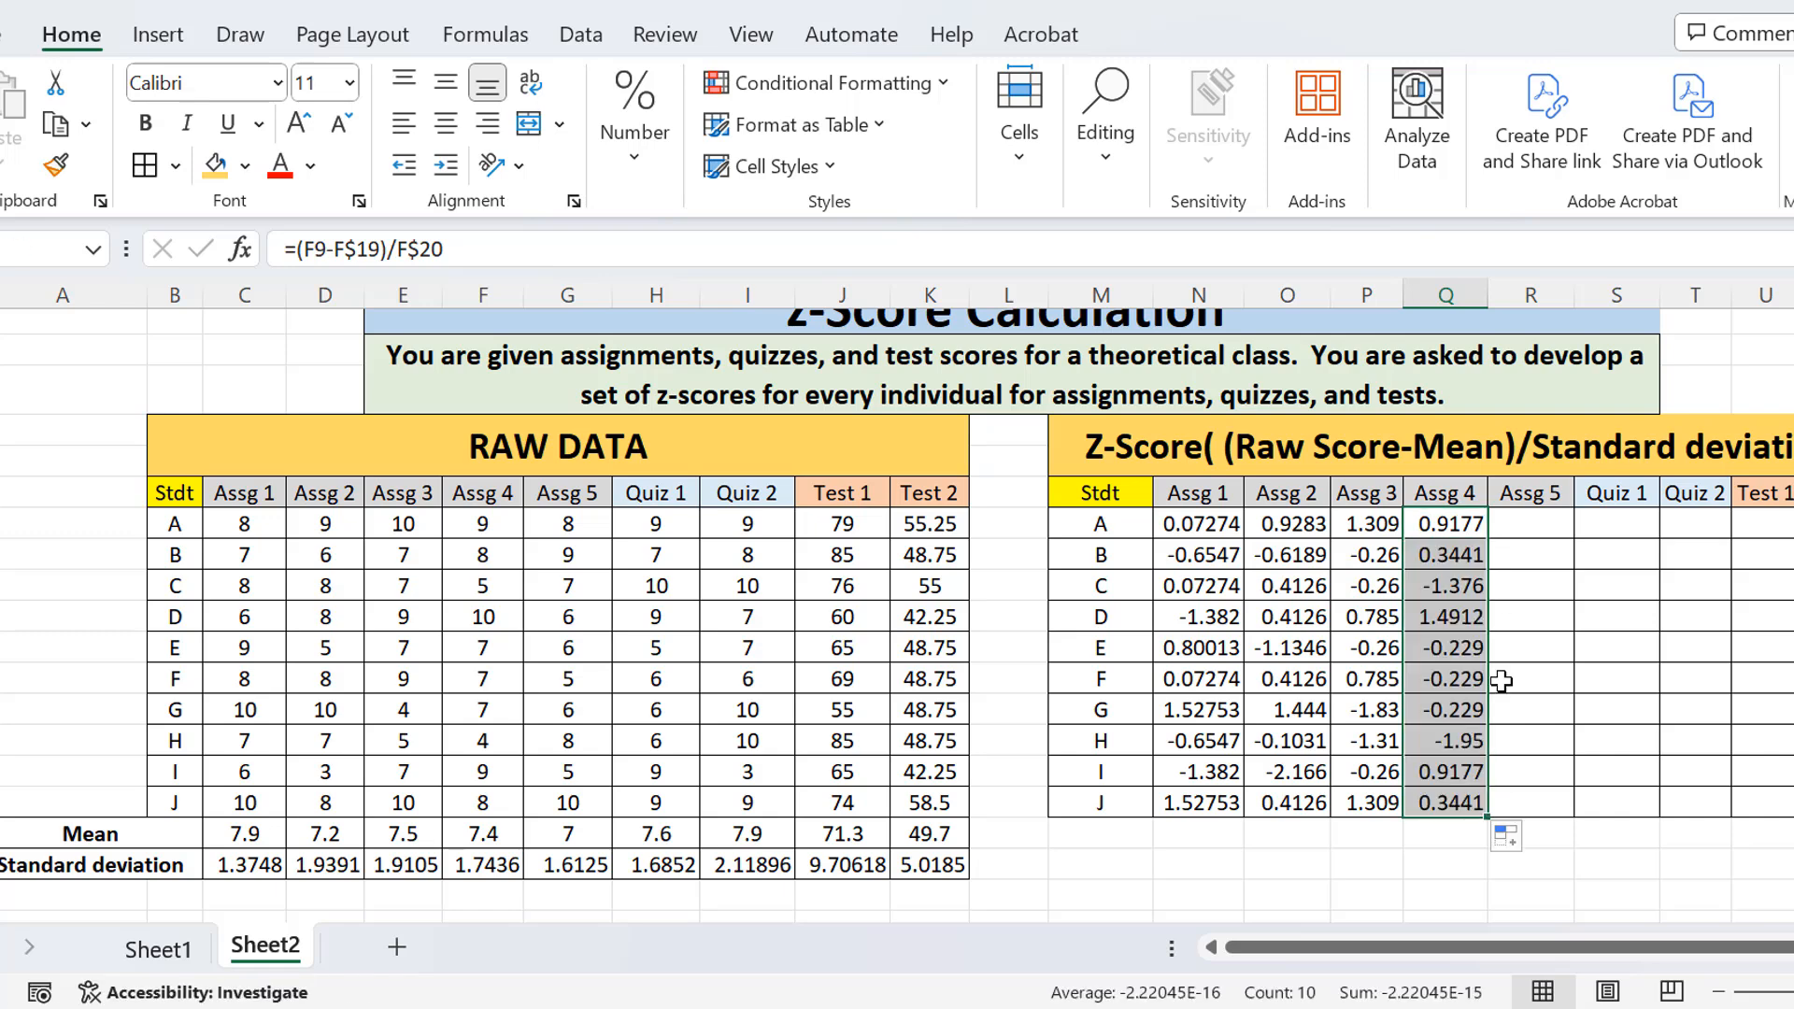
Enter student A's Assg 5 z-score formula as =(G9-G$19)/G$20 and fill it down through student J
{"action": "left_click", "coordinate": [1551, 529]}
{"action": "type", "text": "=(G9-G$19)/G$20"}
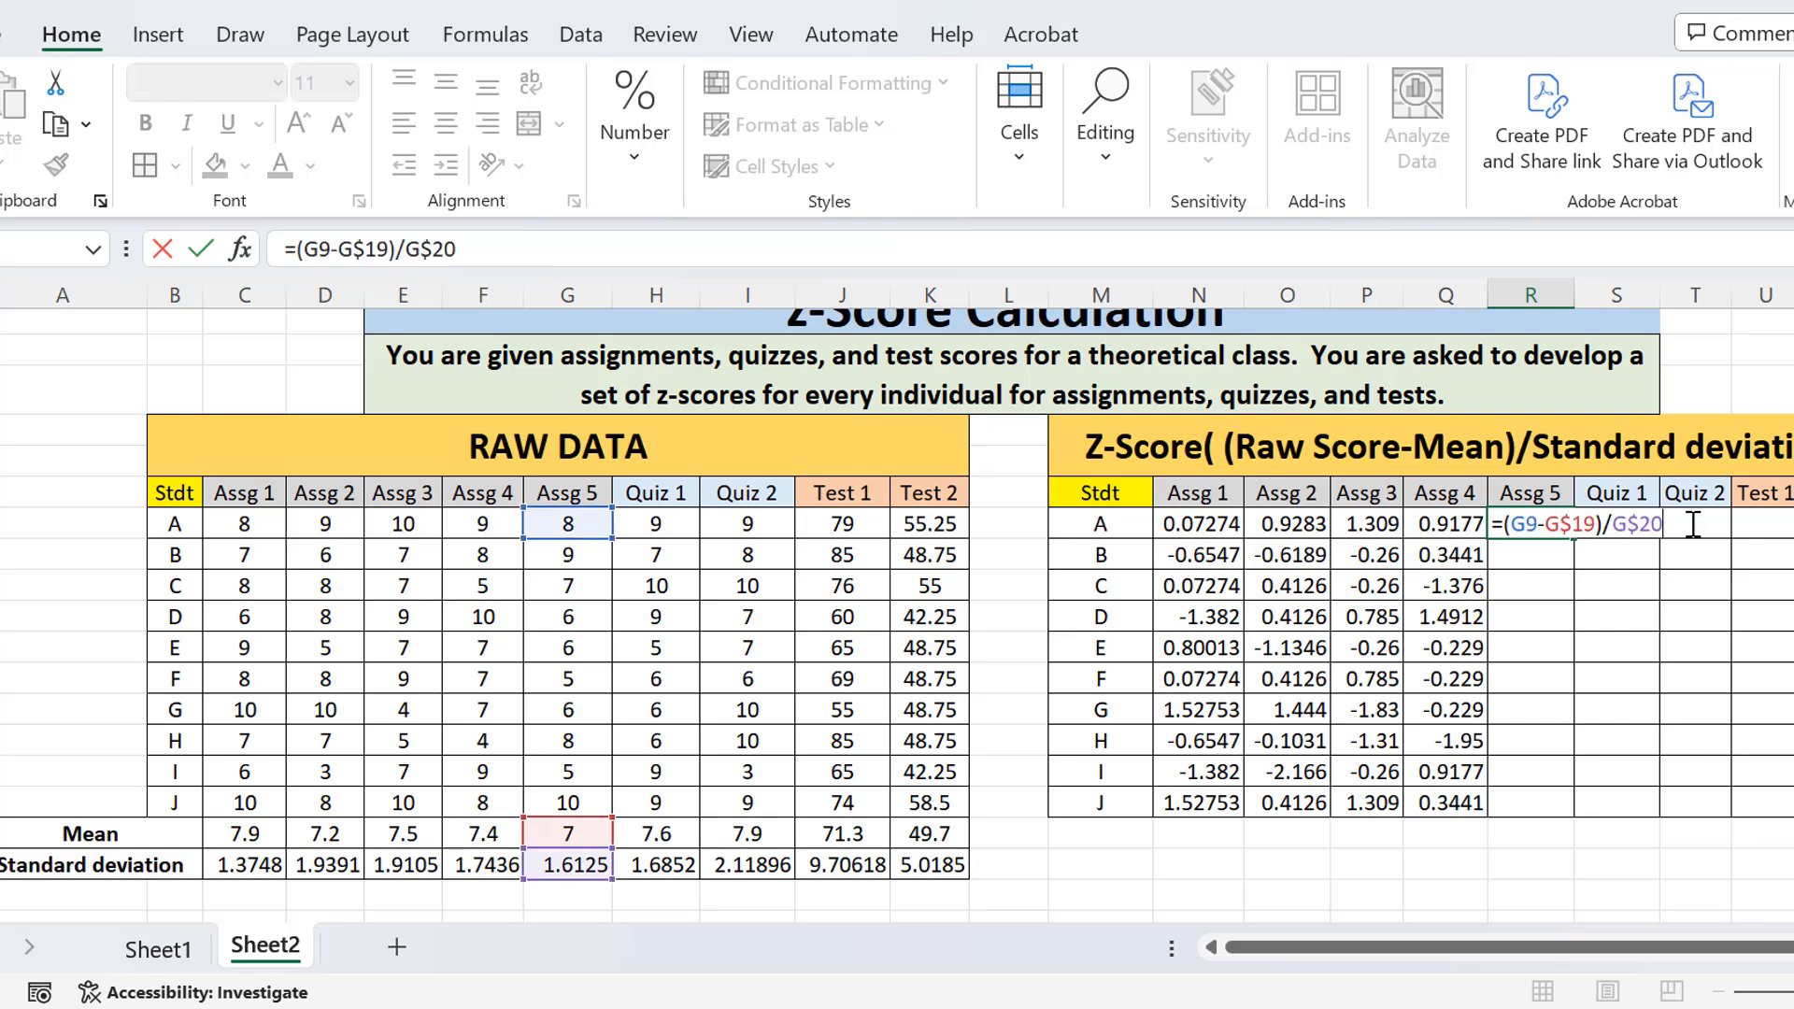
{"action": "key", "text": "Return"}
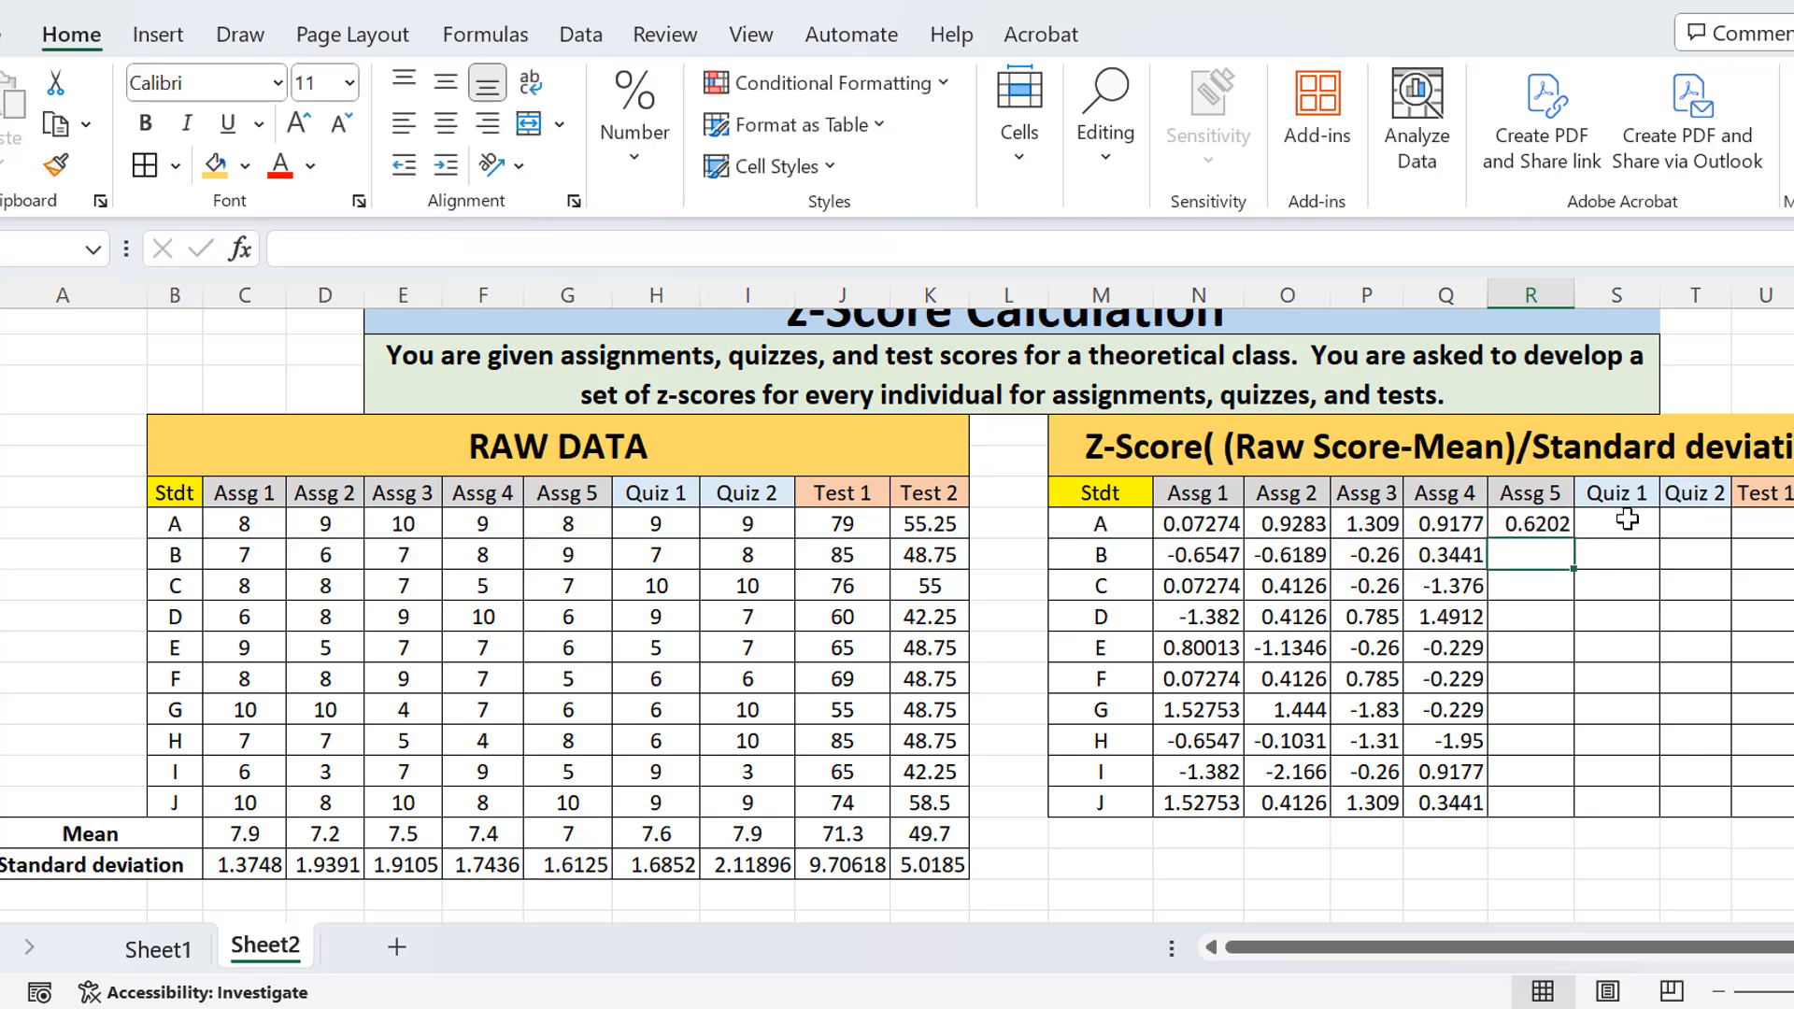
{"action": "left_click", "coordinate": [1551, 583]}
{"action": "left_click", "coordinate": [1553, 525]}
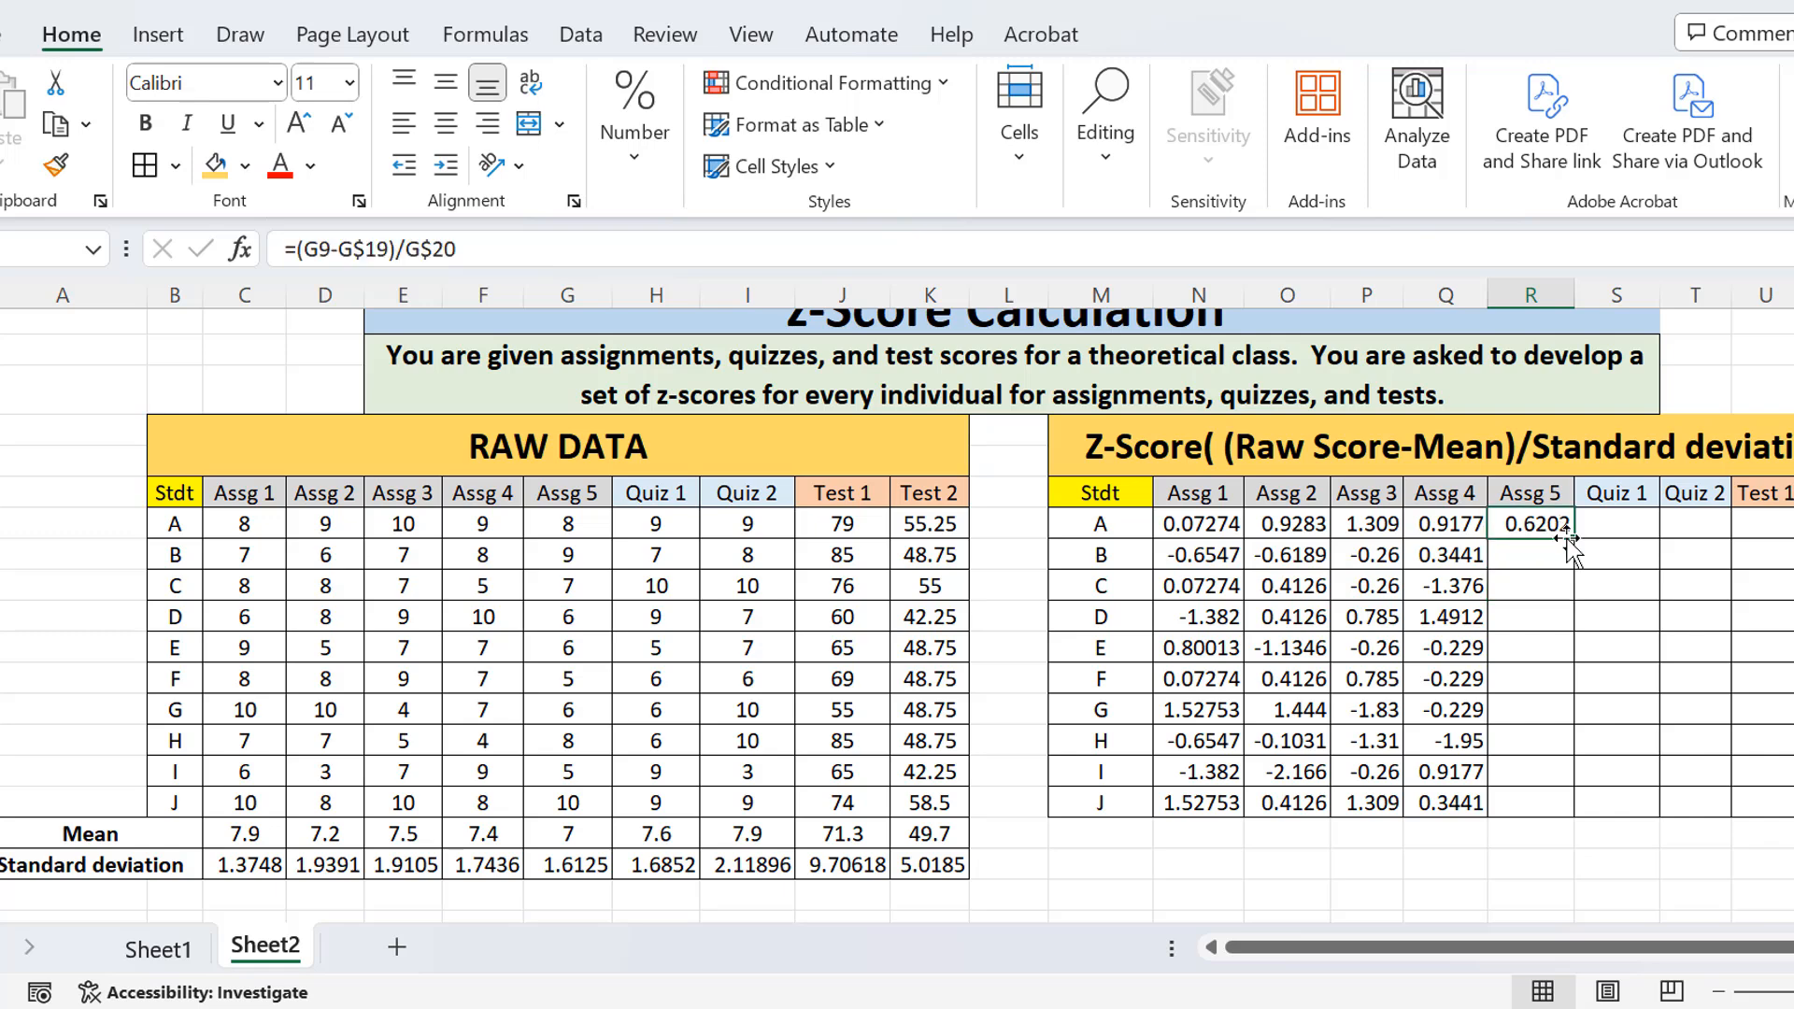
{"action": "left_click_drag", "start_coordinate": [1575, 539], "coordinate": [1570, 806]}
{"action": "left_click", "coordinate": [1548, 586]}
Enter student A's Quiz 1 z-score formula as =(H9-H$19)/H$20 and fill it down through student J
{"action": "left_click", "coordinate": [1611, 517]}
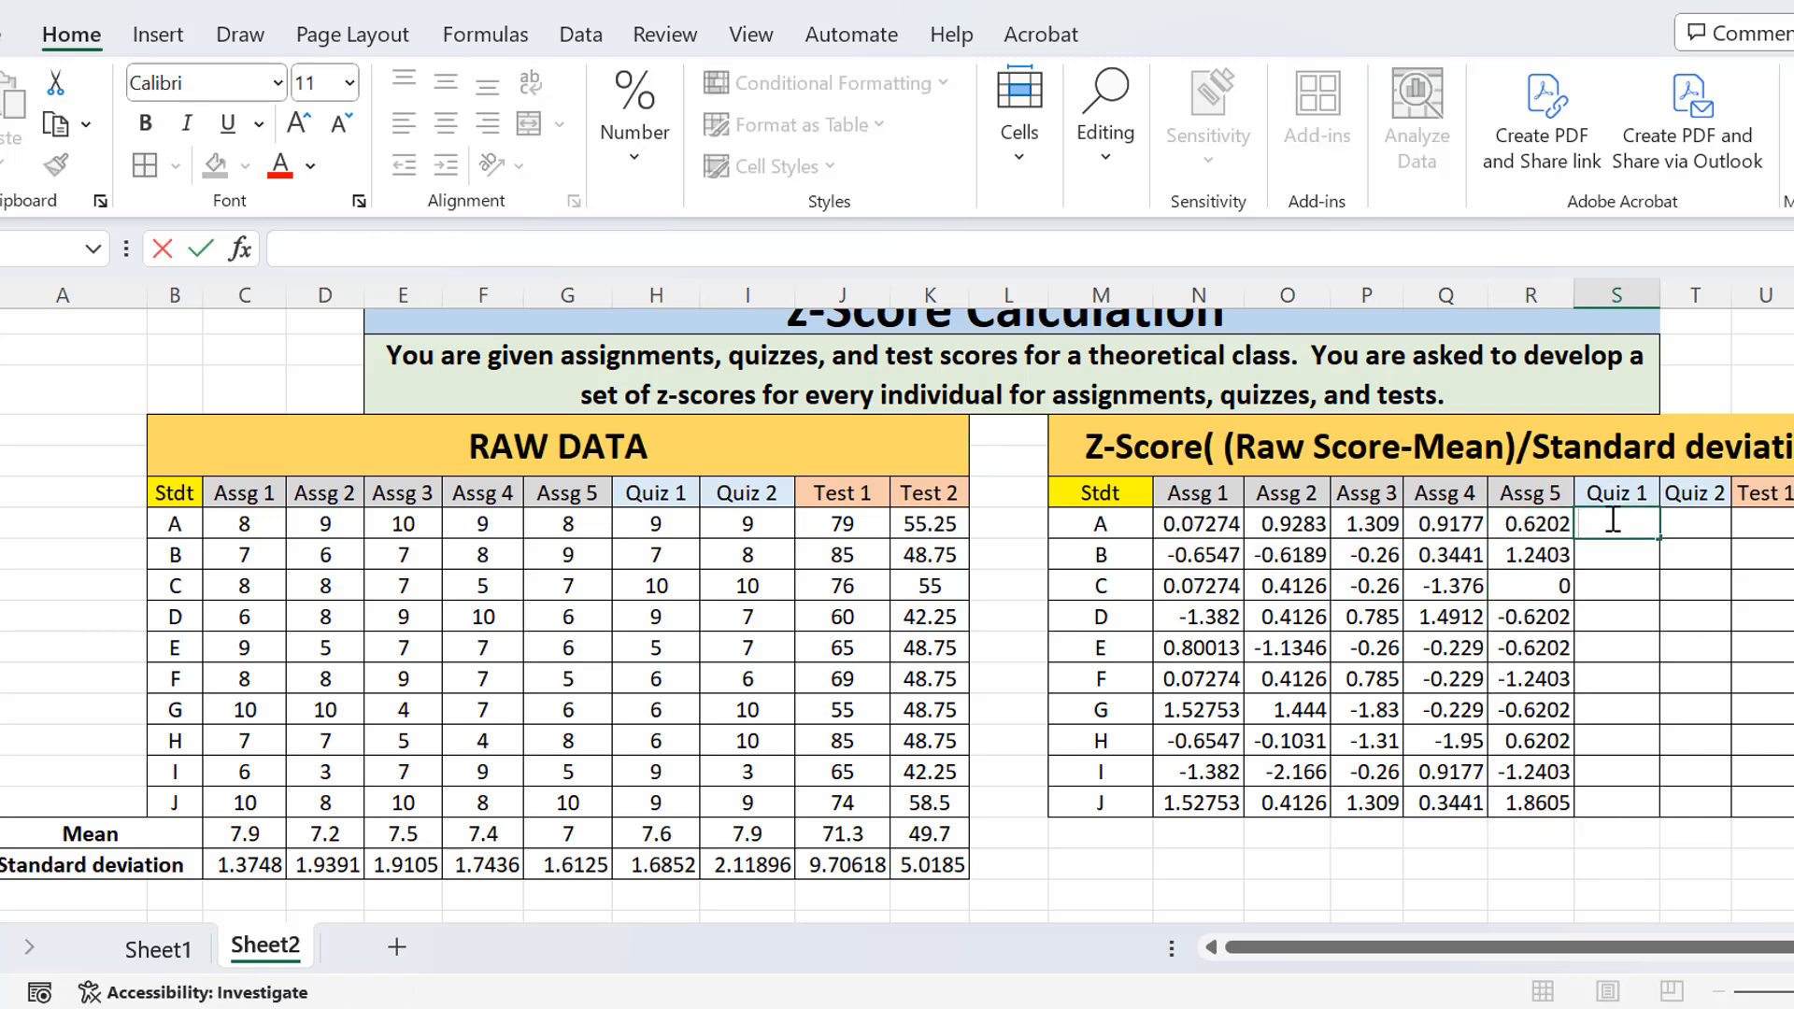
{"action": "type", "text": "=(H9-H$19)/H$20"}
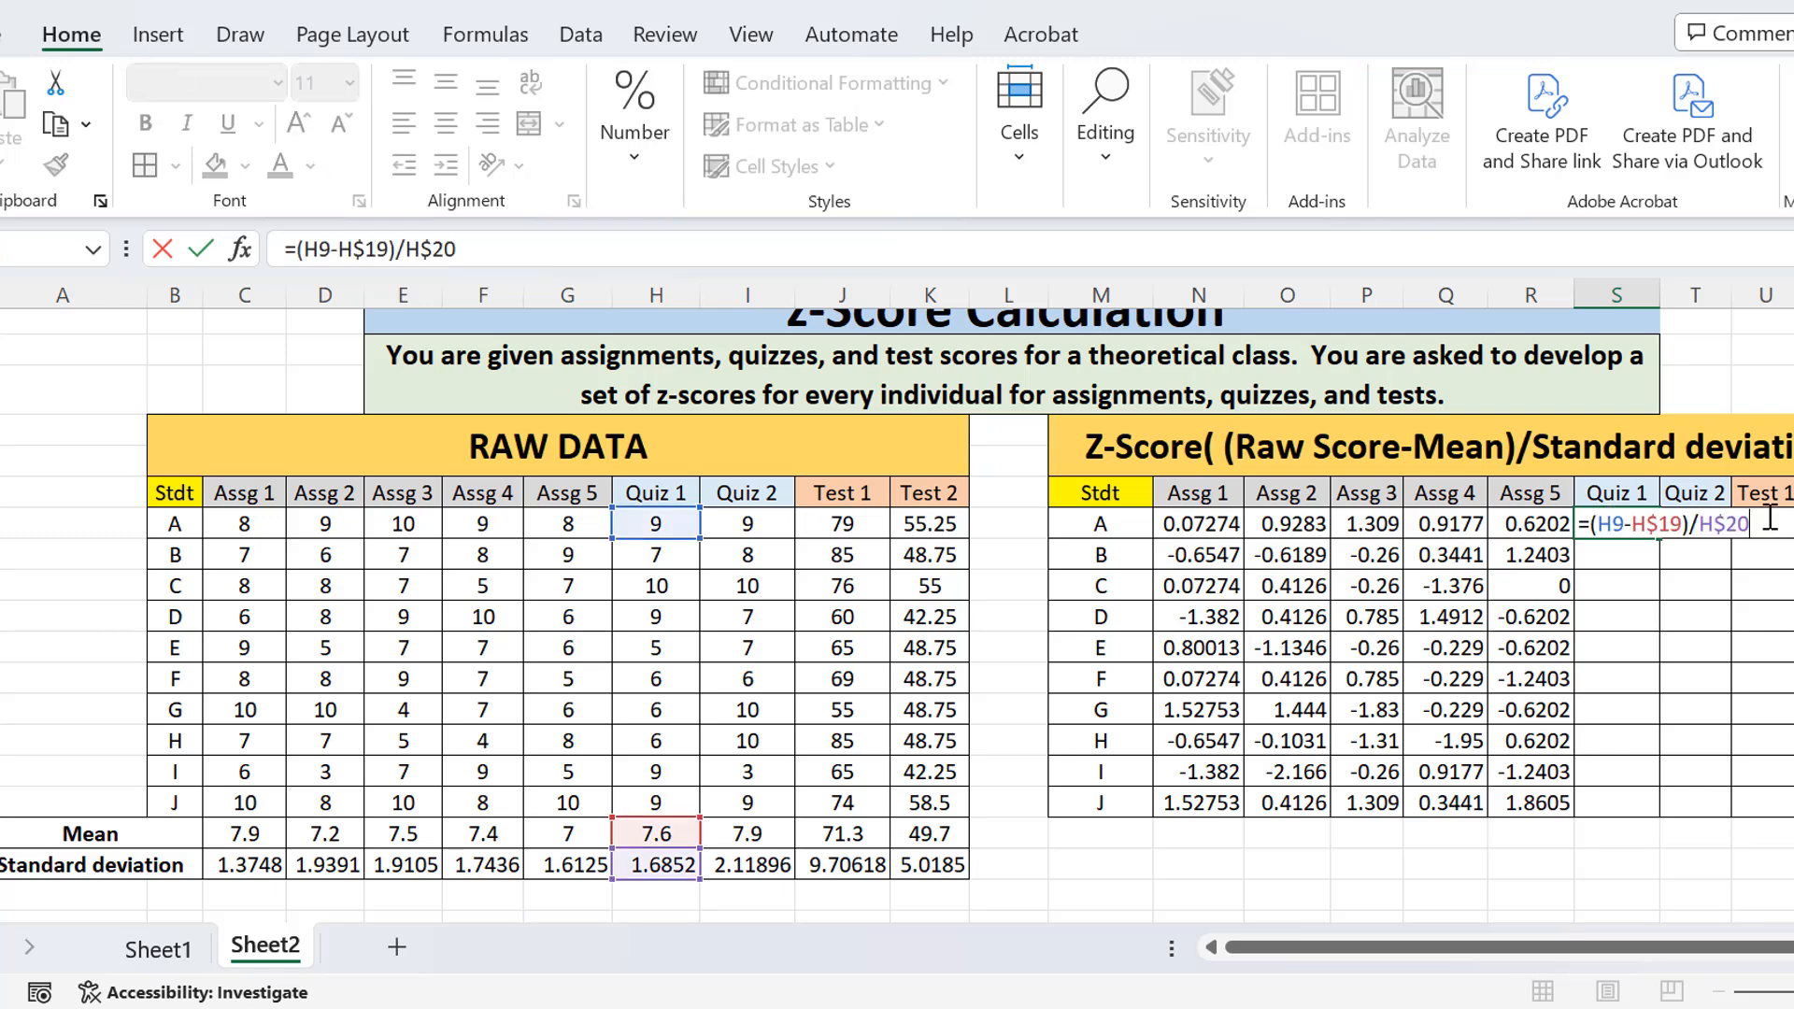
{"action": "key", "text": "Return"}
{"action": "left_click", "coordinate": [1619, 523]}
{"action": "left_click_drag", "start_coordinate": [1660, 539], "coordinate": [1658, 810]}
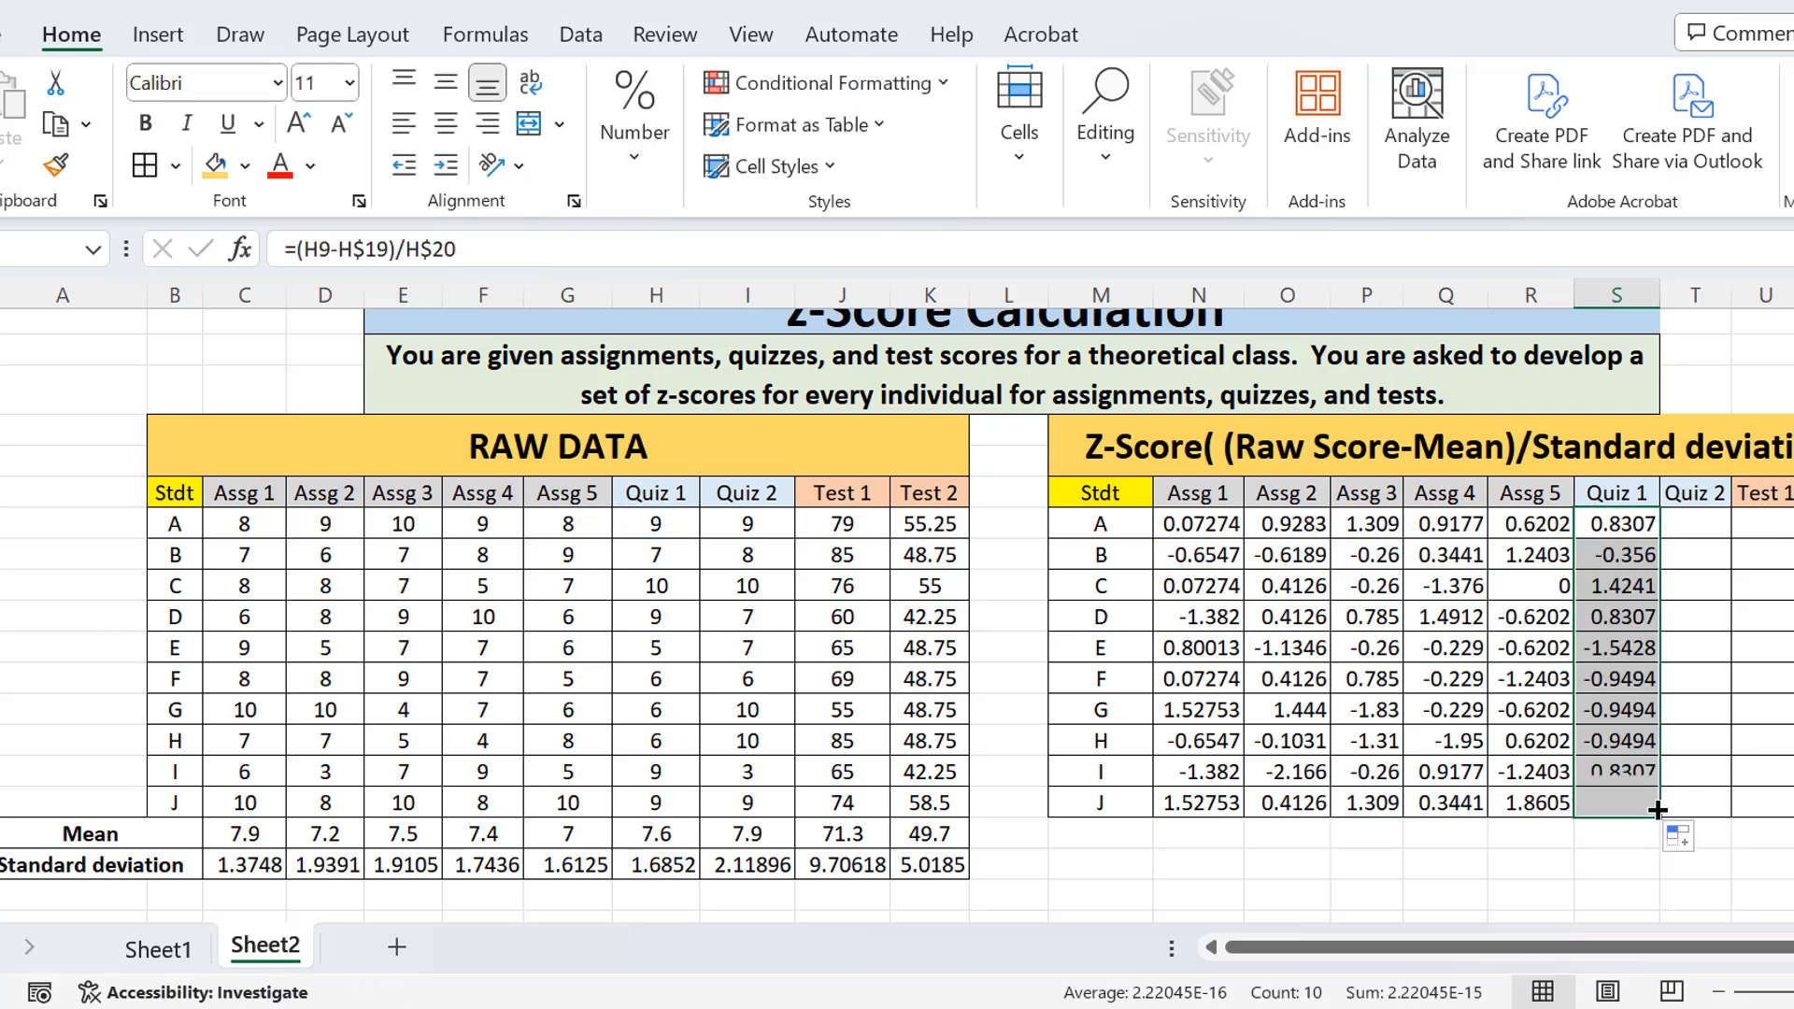
Enter student A's Quiz 2 z-score formula as =(I9-I$19)/I$20 and fill it down through student J
{"action": "left_click", "coordinate": [1704, 526]}
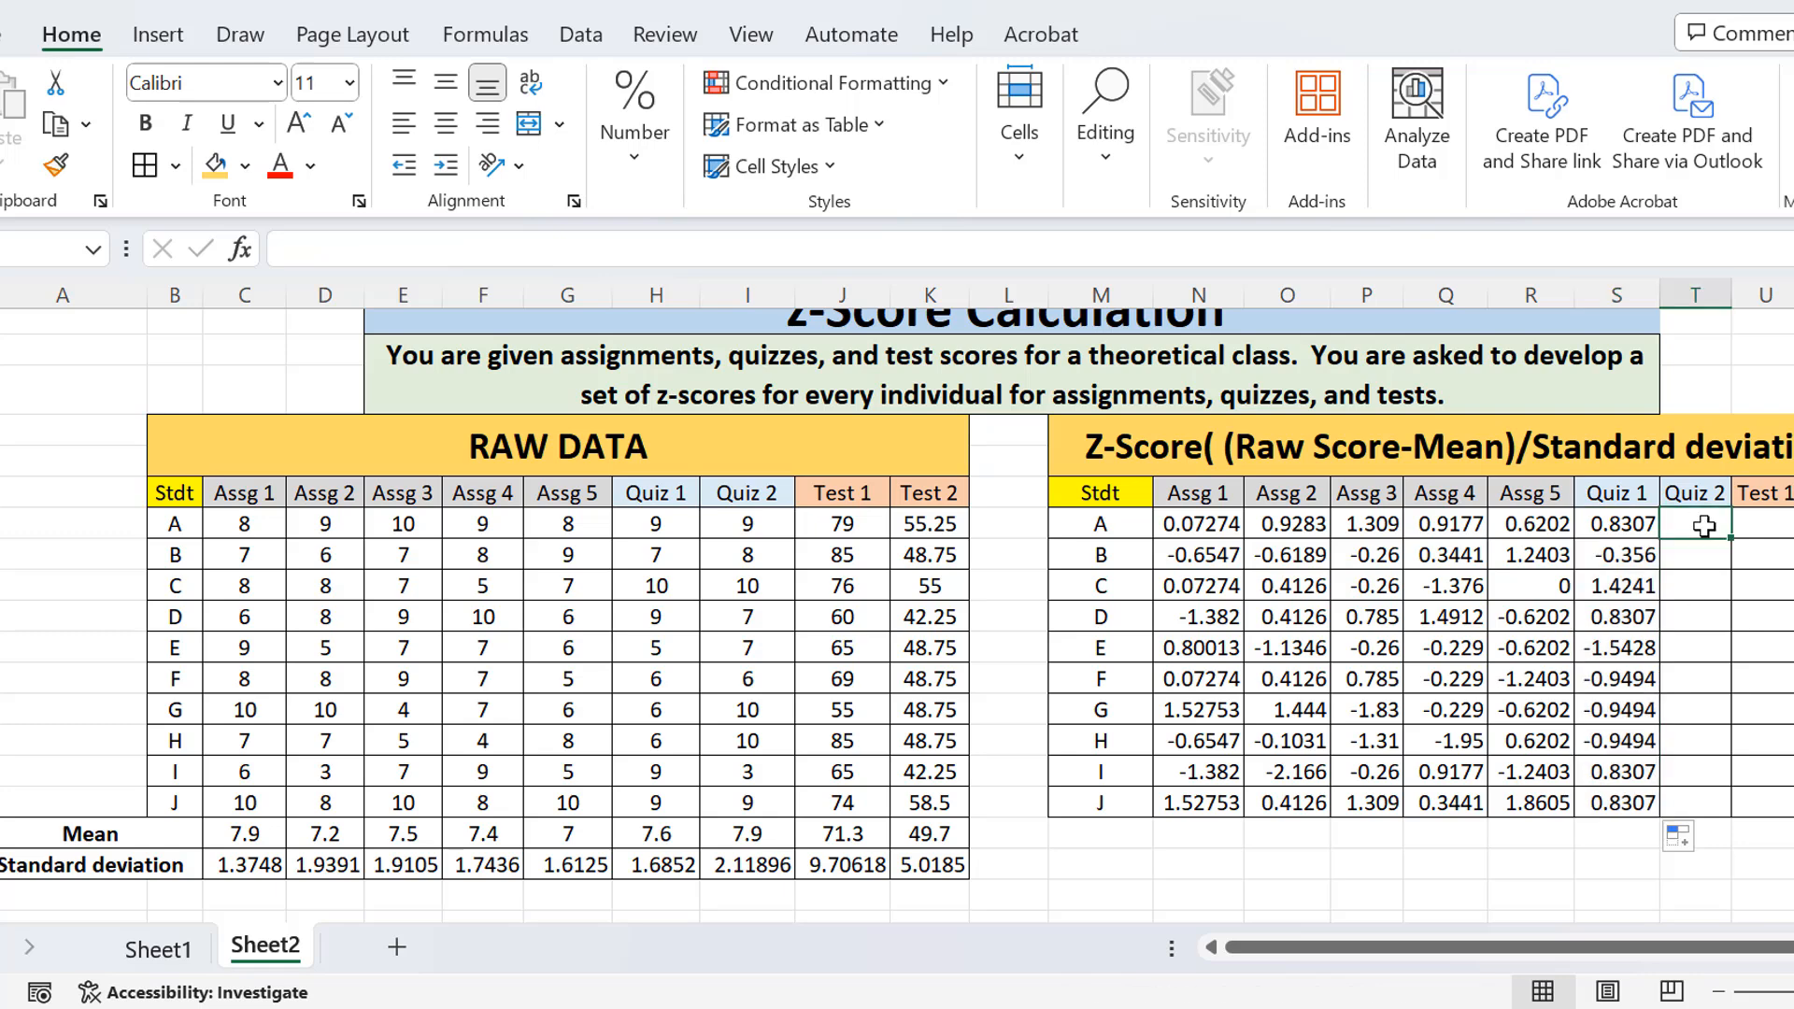
{"action": "type", "text": "="}
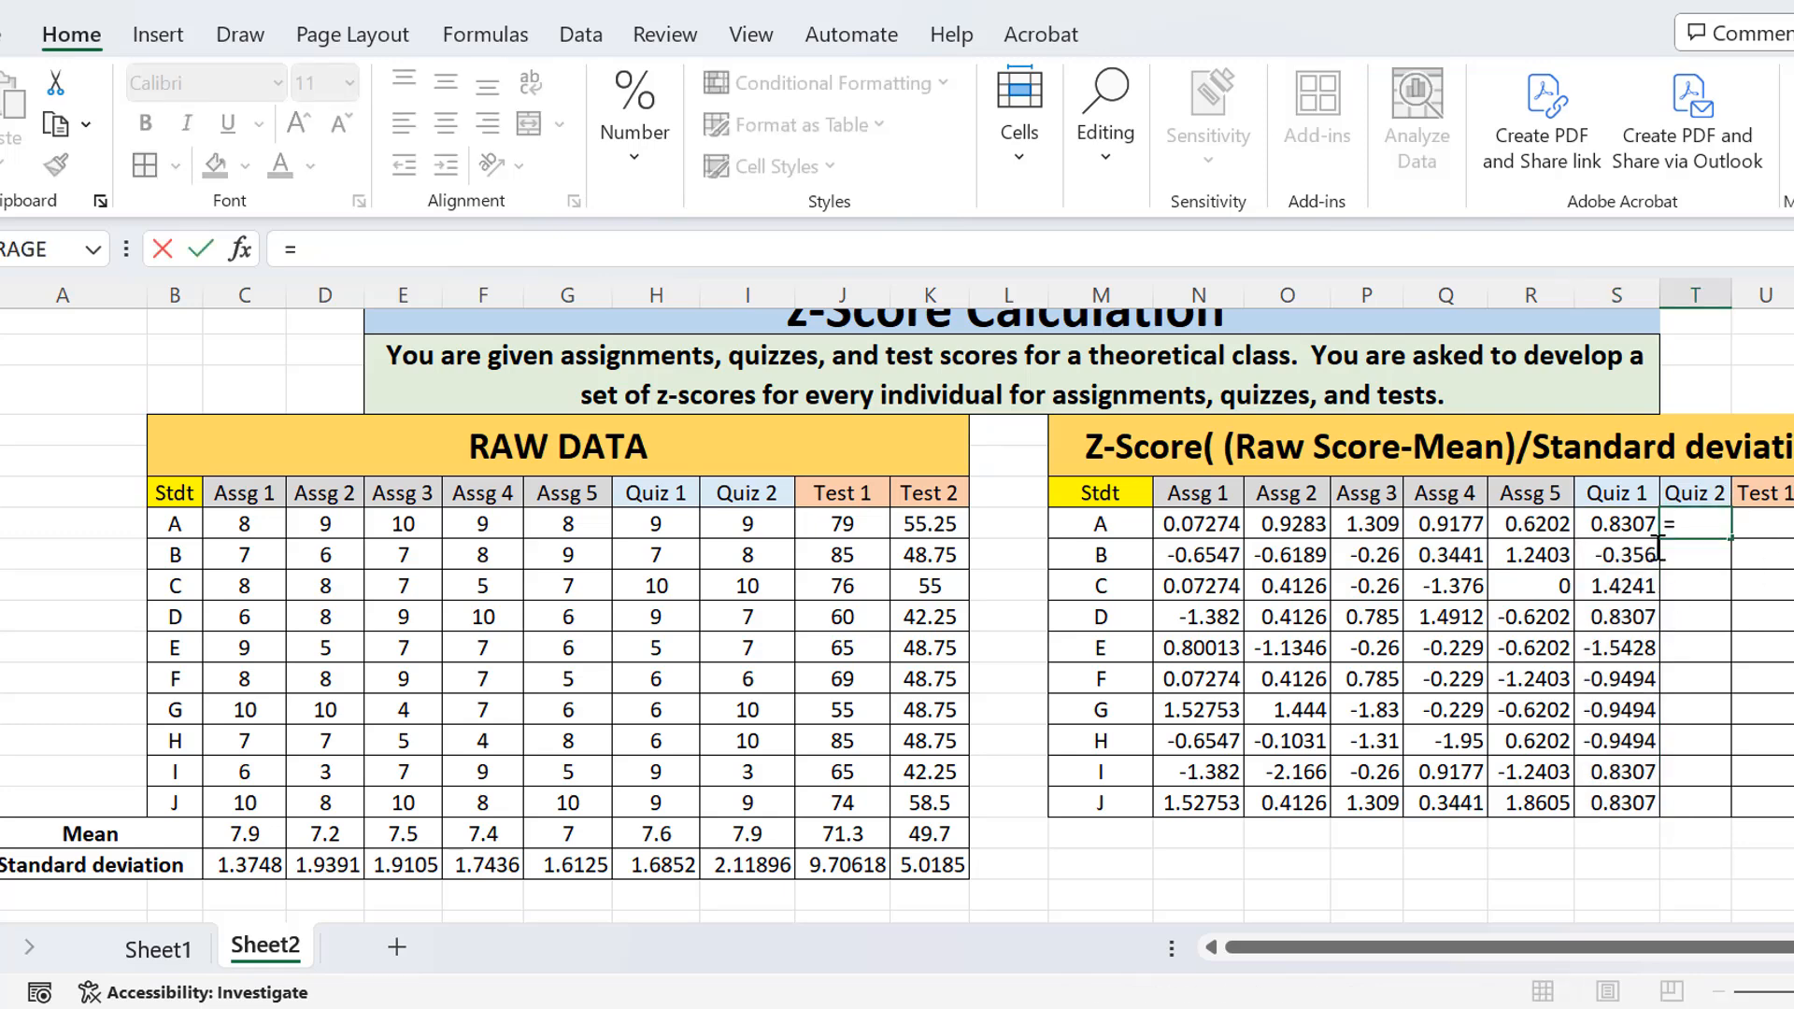
{"action": "type", "text": "(I9-I$19)/I$20"}
{"action": "key", "text": "Return"}
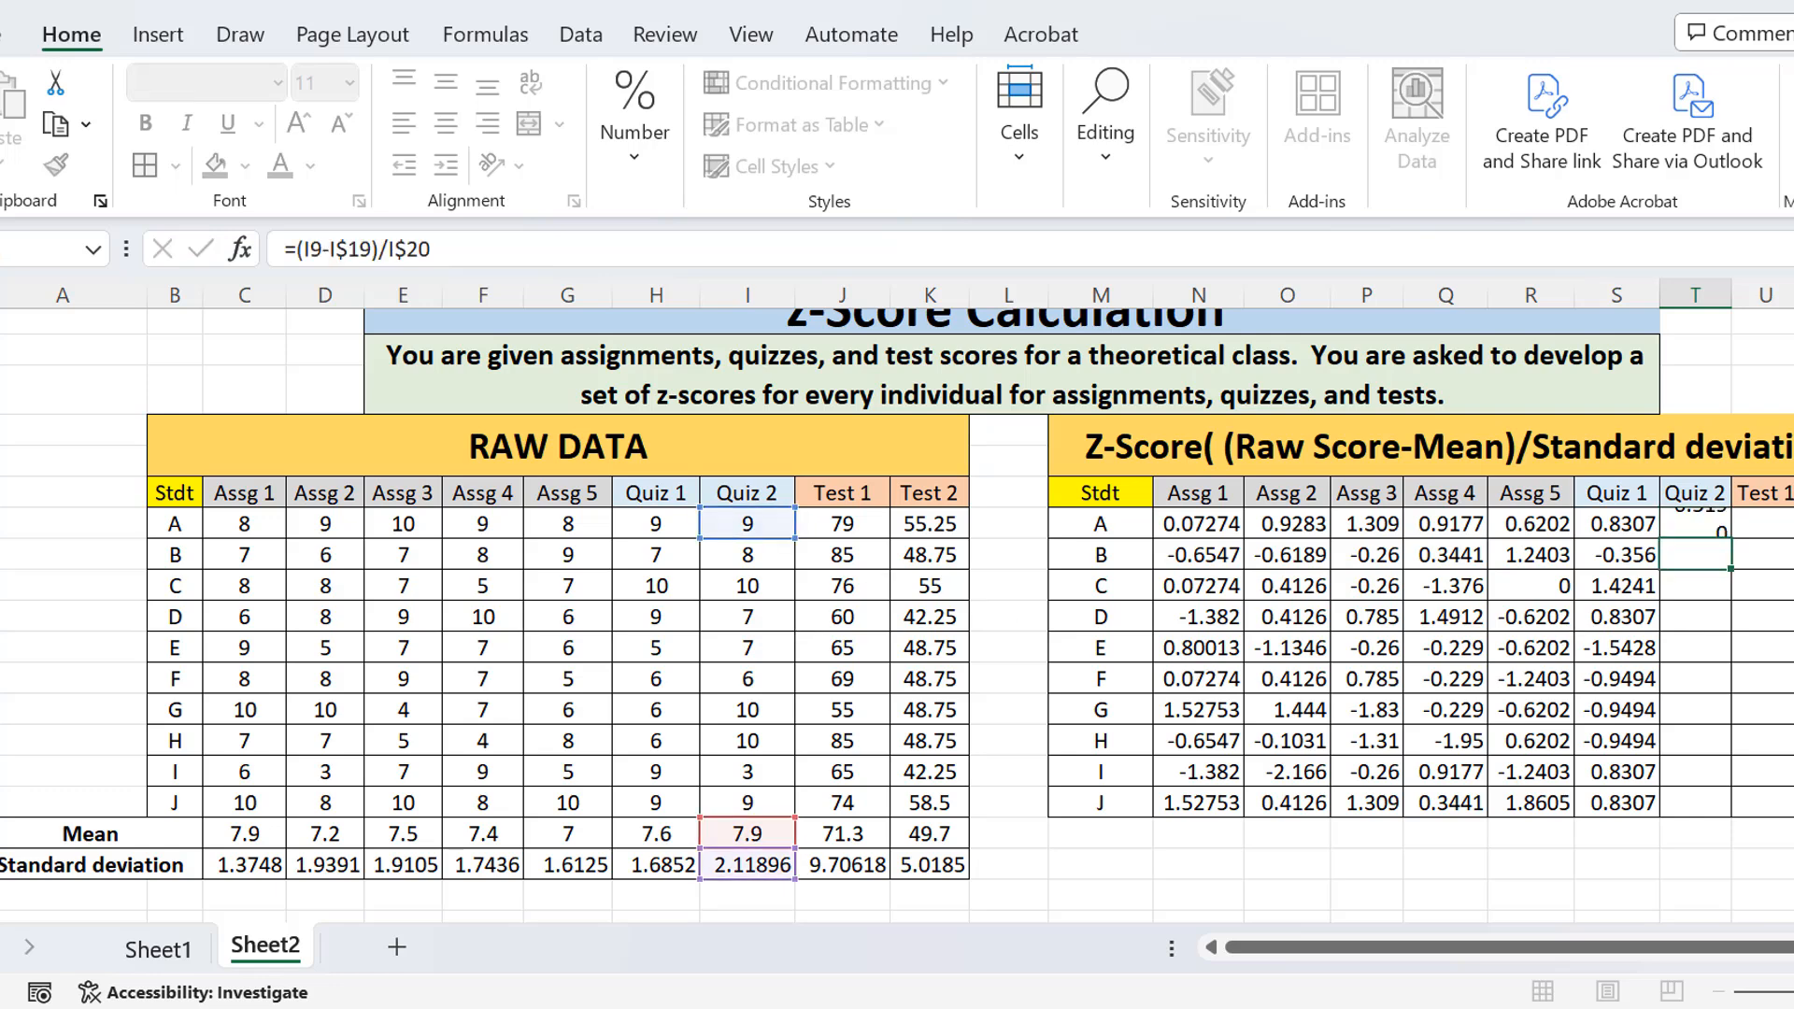
{"action": "left_click", "coordinate": [1718, 525]}
{"action": "left_click_drag", "start_coordinate": [1731, 539], "coordinate": [1733, 812]}
Enter student A's Test 1 z-score formula as =(J9-J$19)/J$20 and fill it down through student J
{"action": "left_click", "coordinate": [1766, 535]}
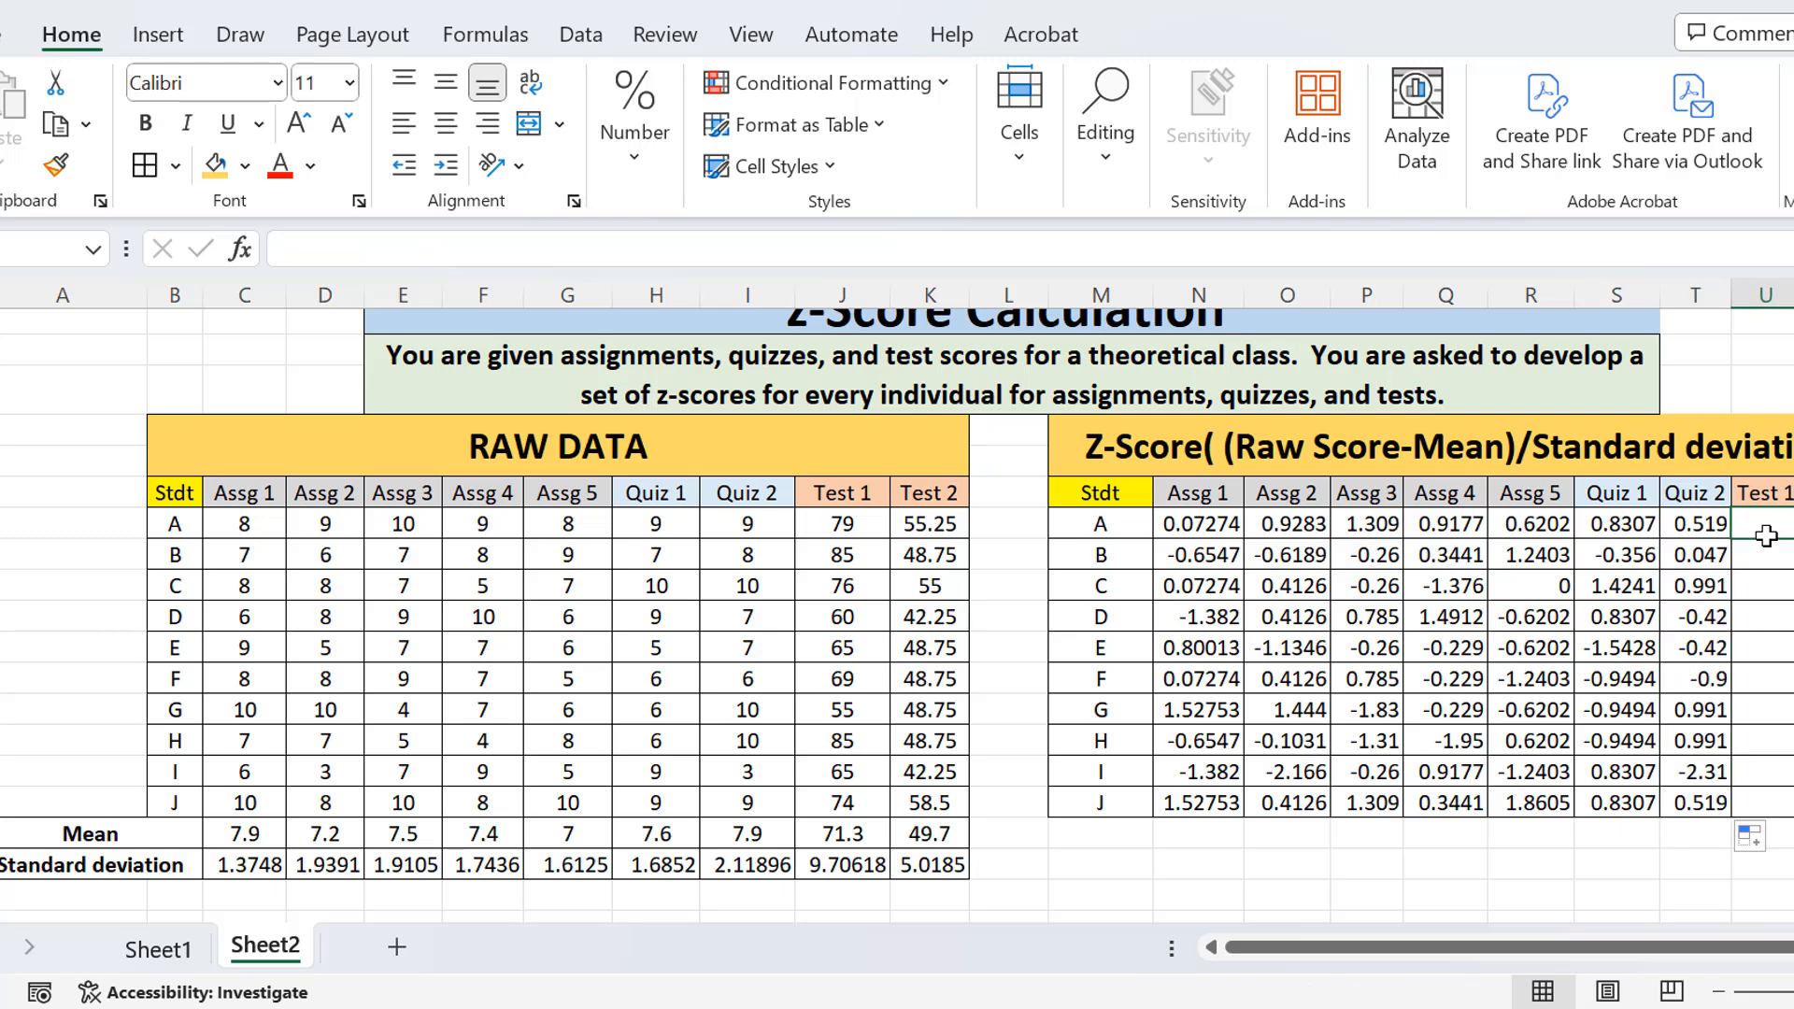
{"action": "type", "text": "=(J9-J$19)/J$20"}
{"action": "key", "text": "Return"}
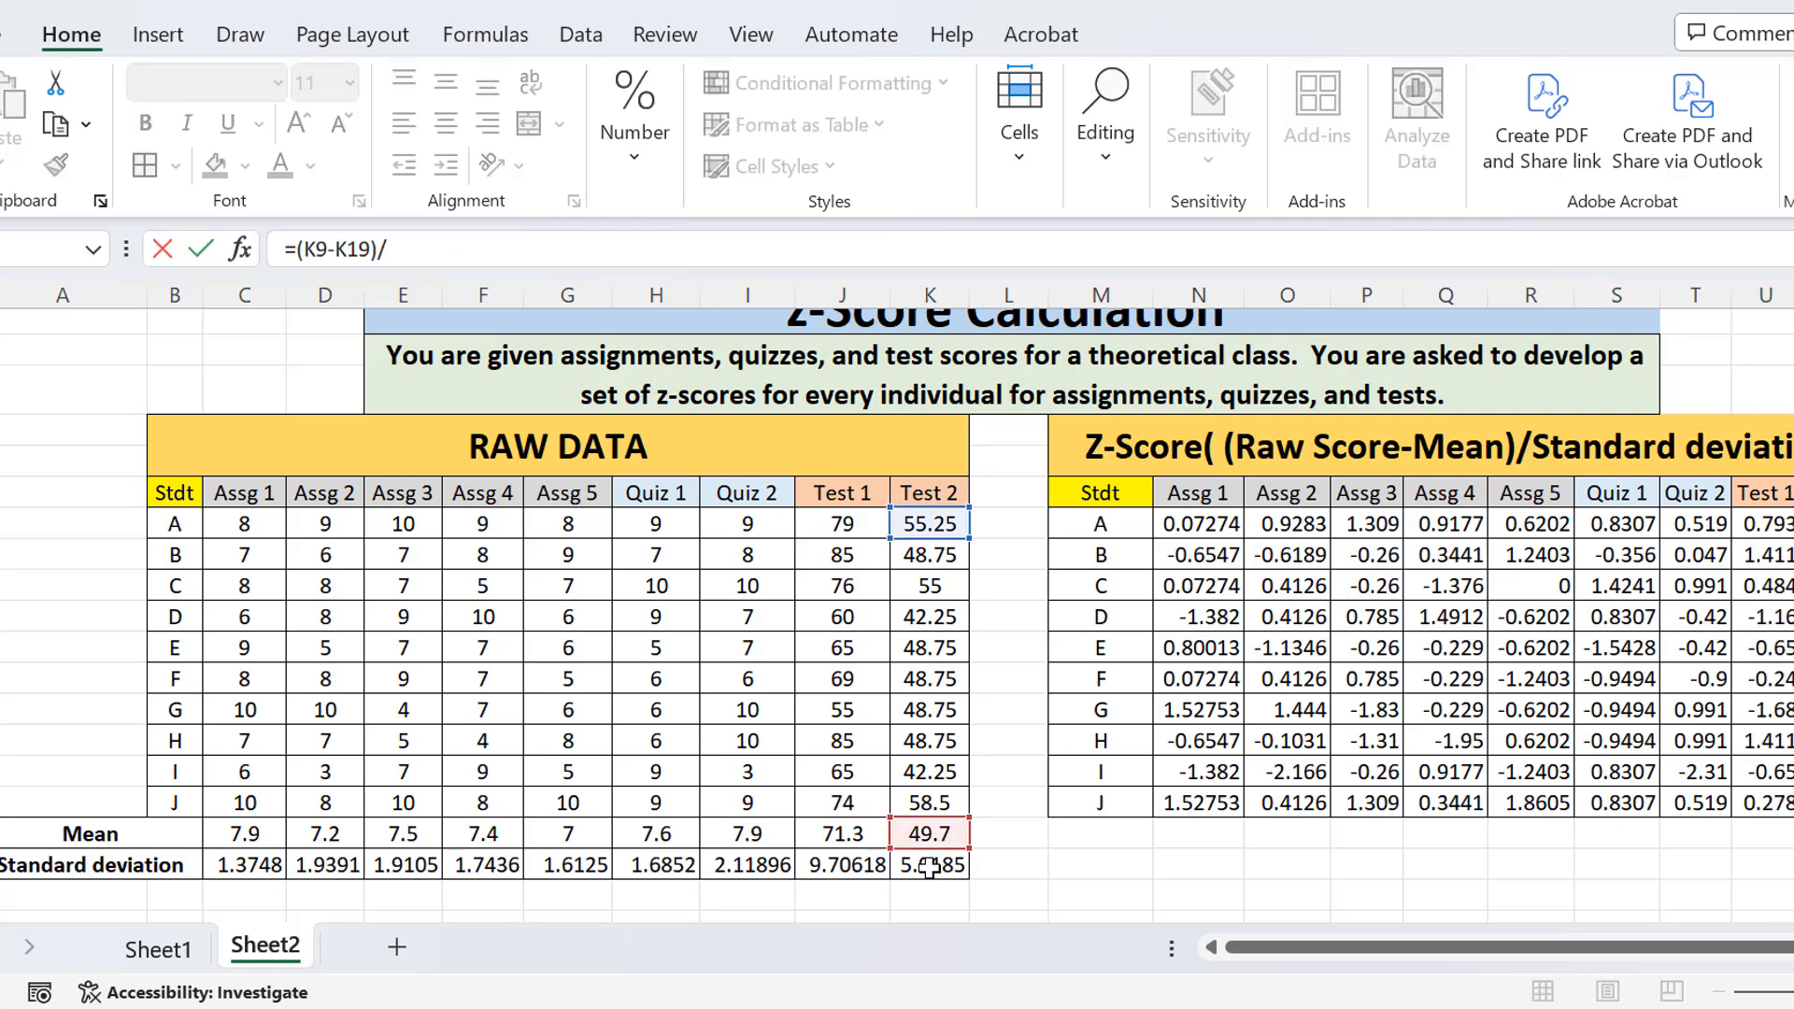
Enter student A's Test 2 z-score formula as =(K9-K$19)/K$20 and fill it down through student J
{"action": "left_click", "coordinate": [928, 867]}
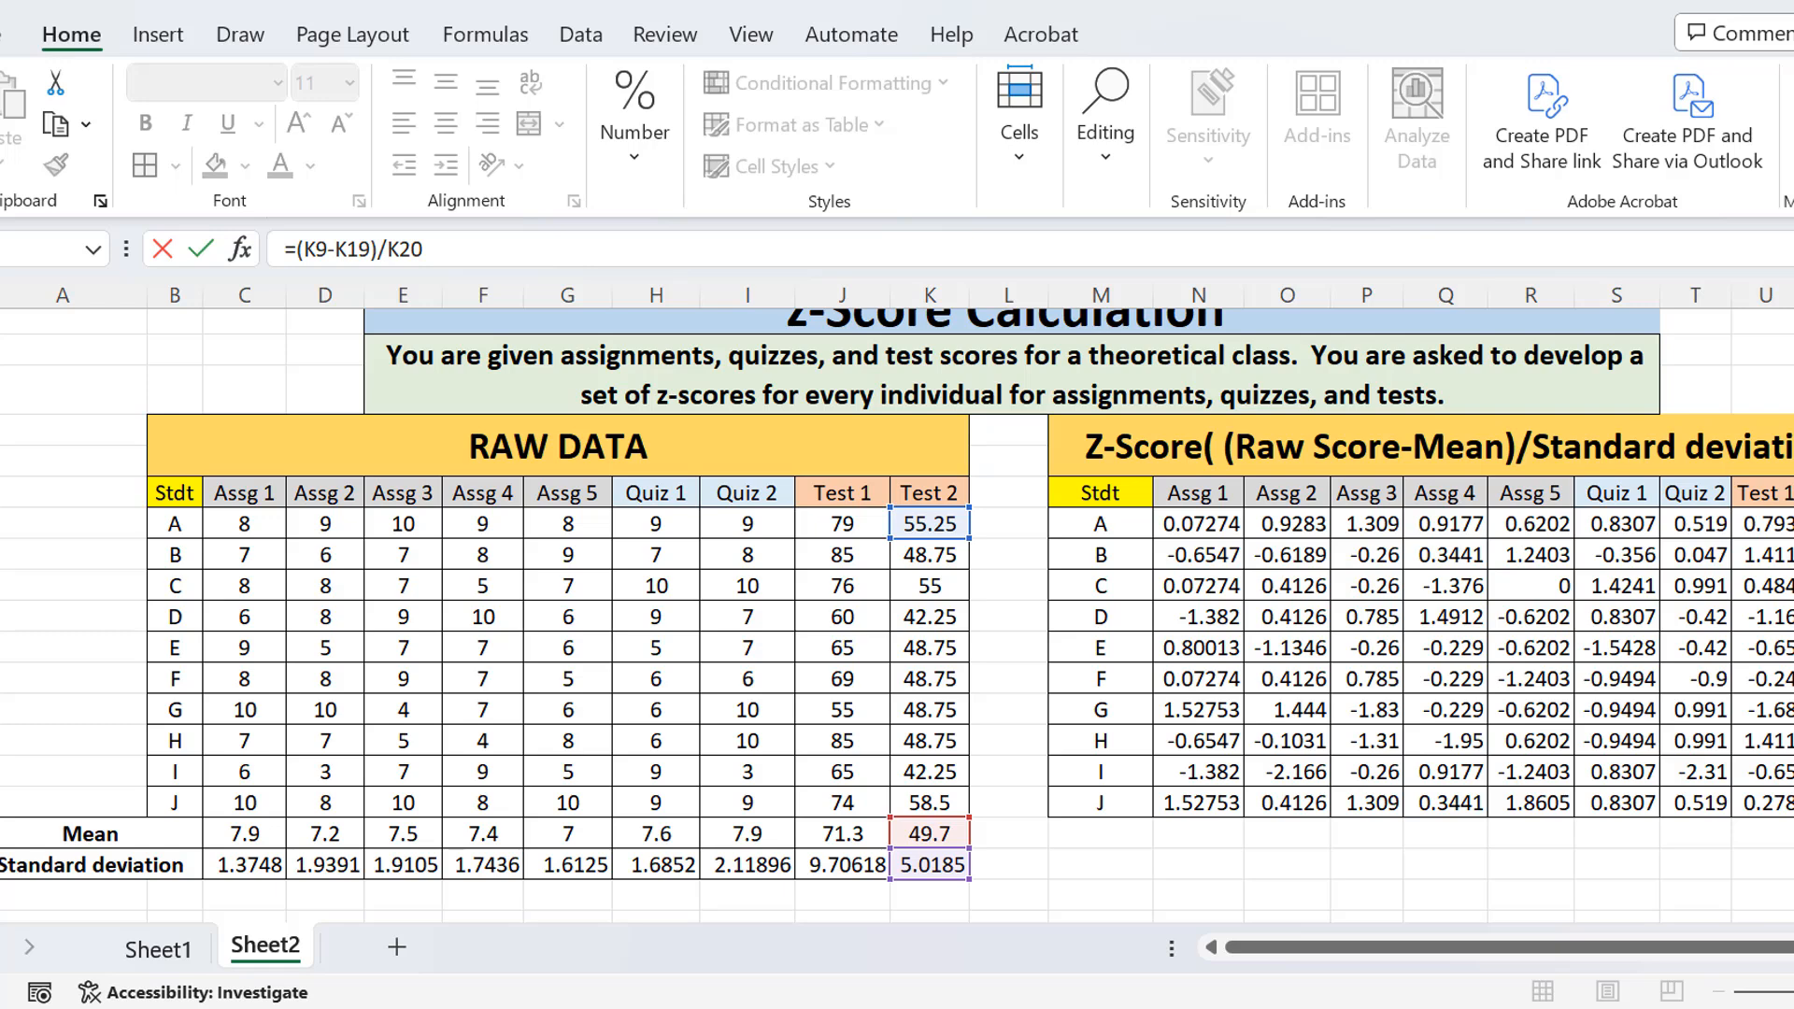
{"action": "type", "text": "$$"}
{"action": "key", "text": "BackSpace"}
{"action": "left_click_drag", "start_coordinate": [1771, 948], "coordinate": [1793, 947]}
{"action": "type", "text": "$"}
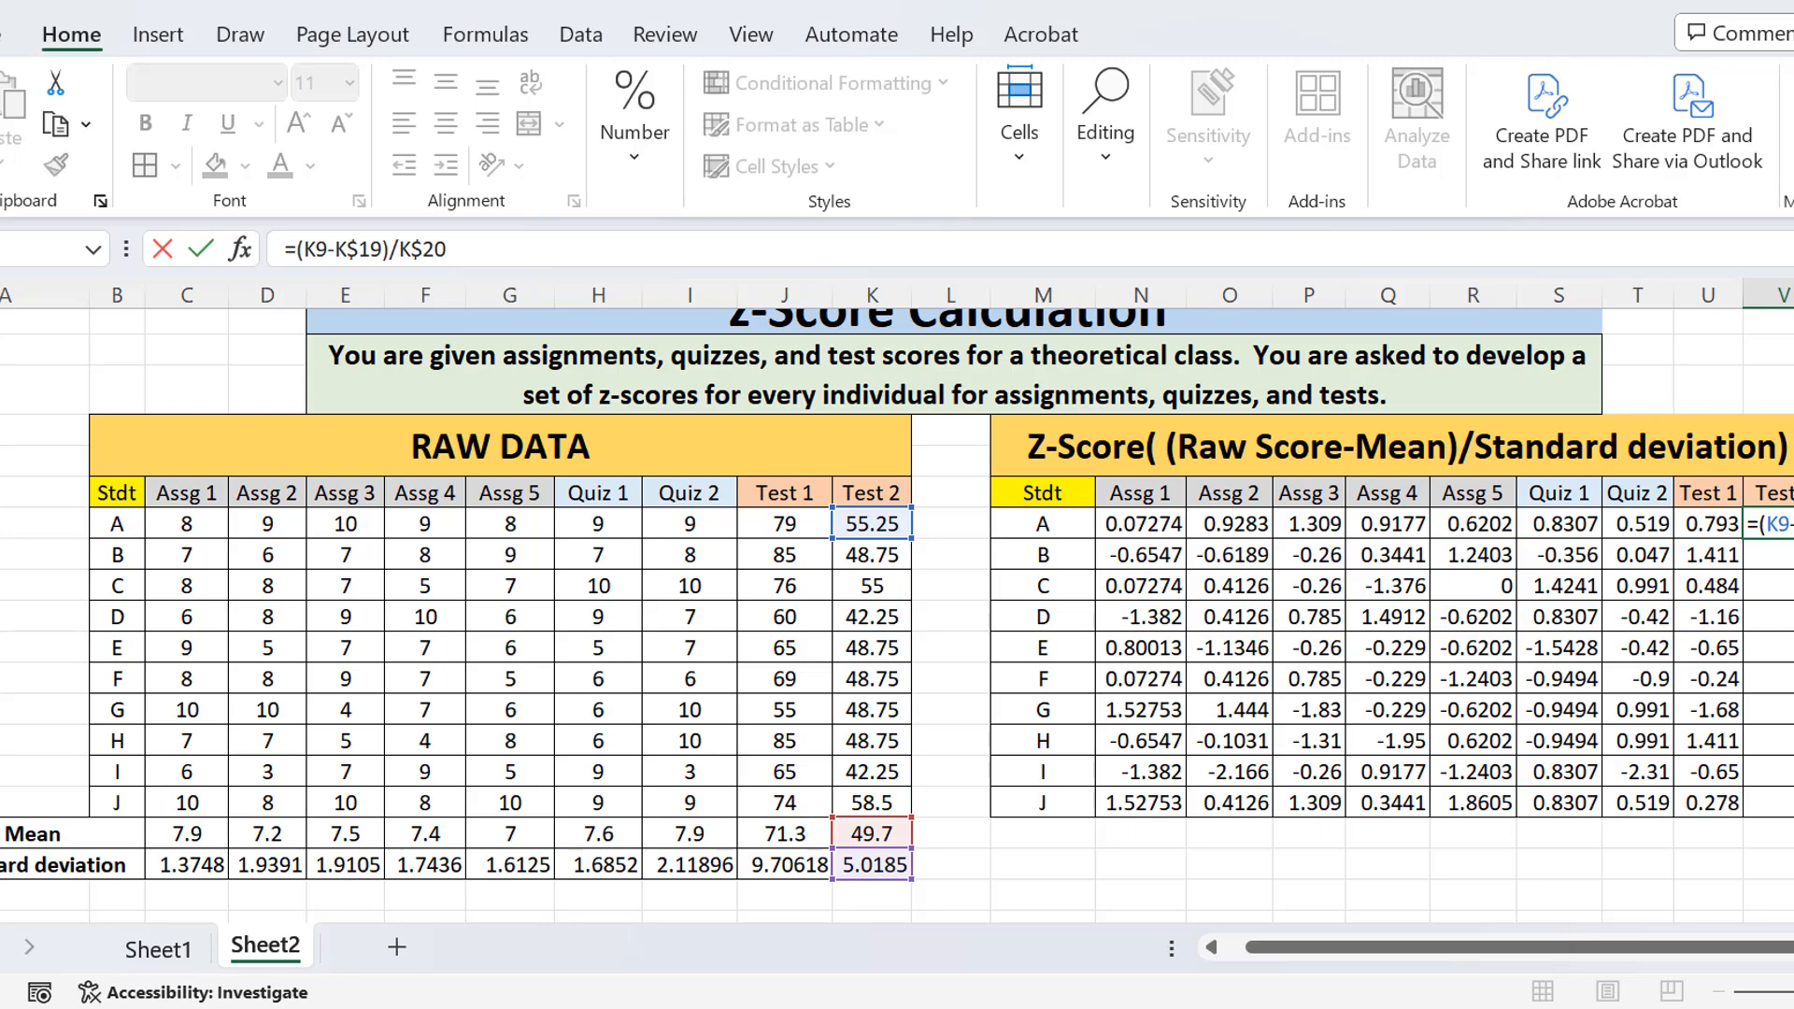
{"action": "key", "text": "Return"}
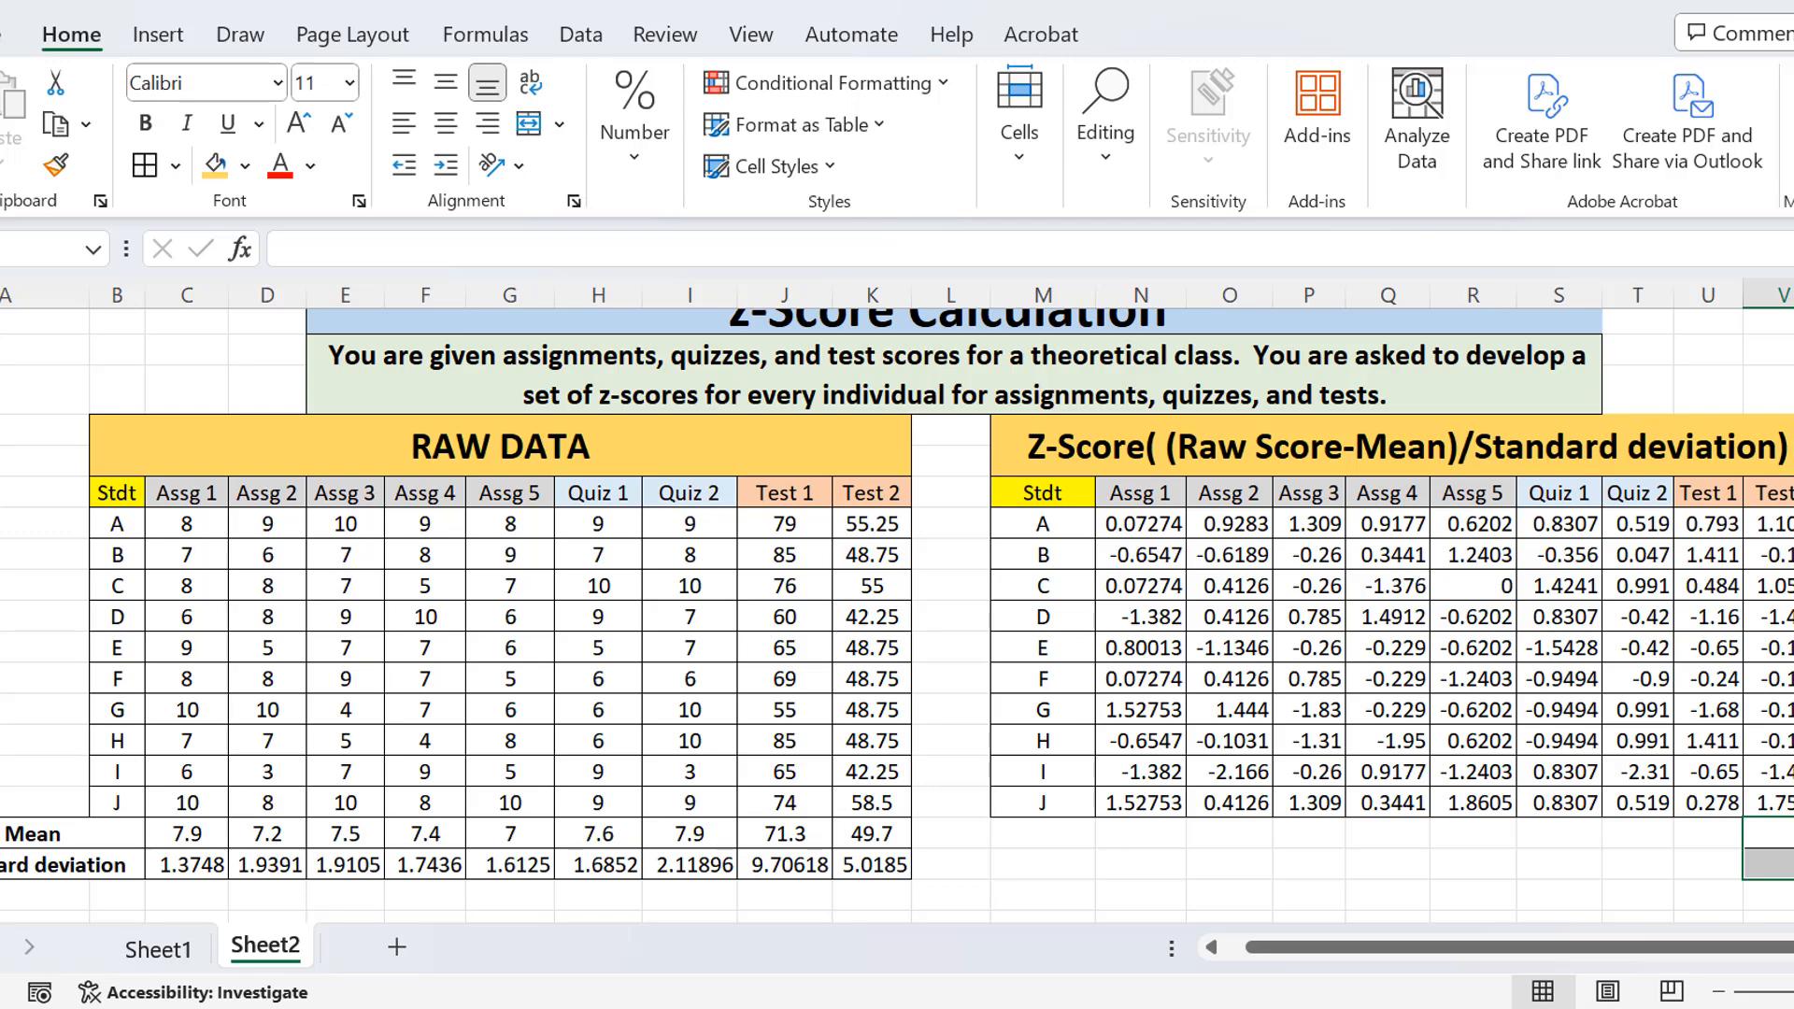
{"action": "scroll", "coordinate": [898, 608], "scroll_direction": "up", "scroll_amount": 1}
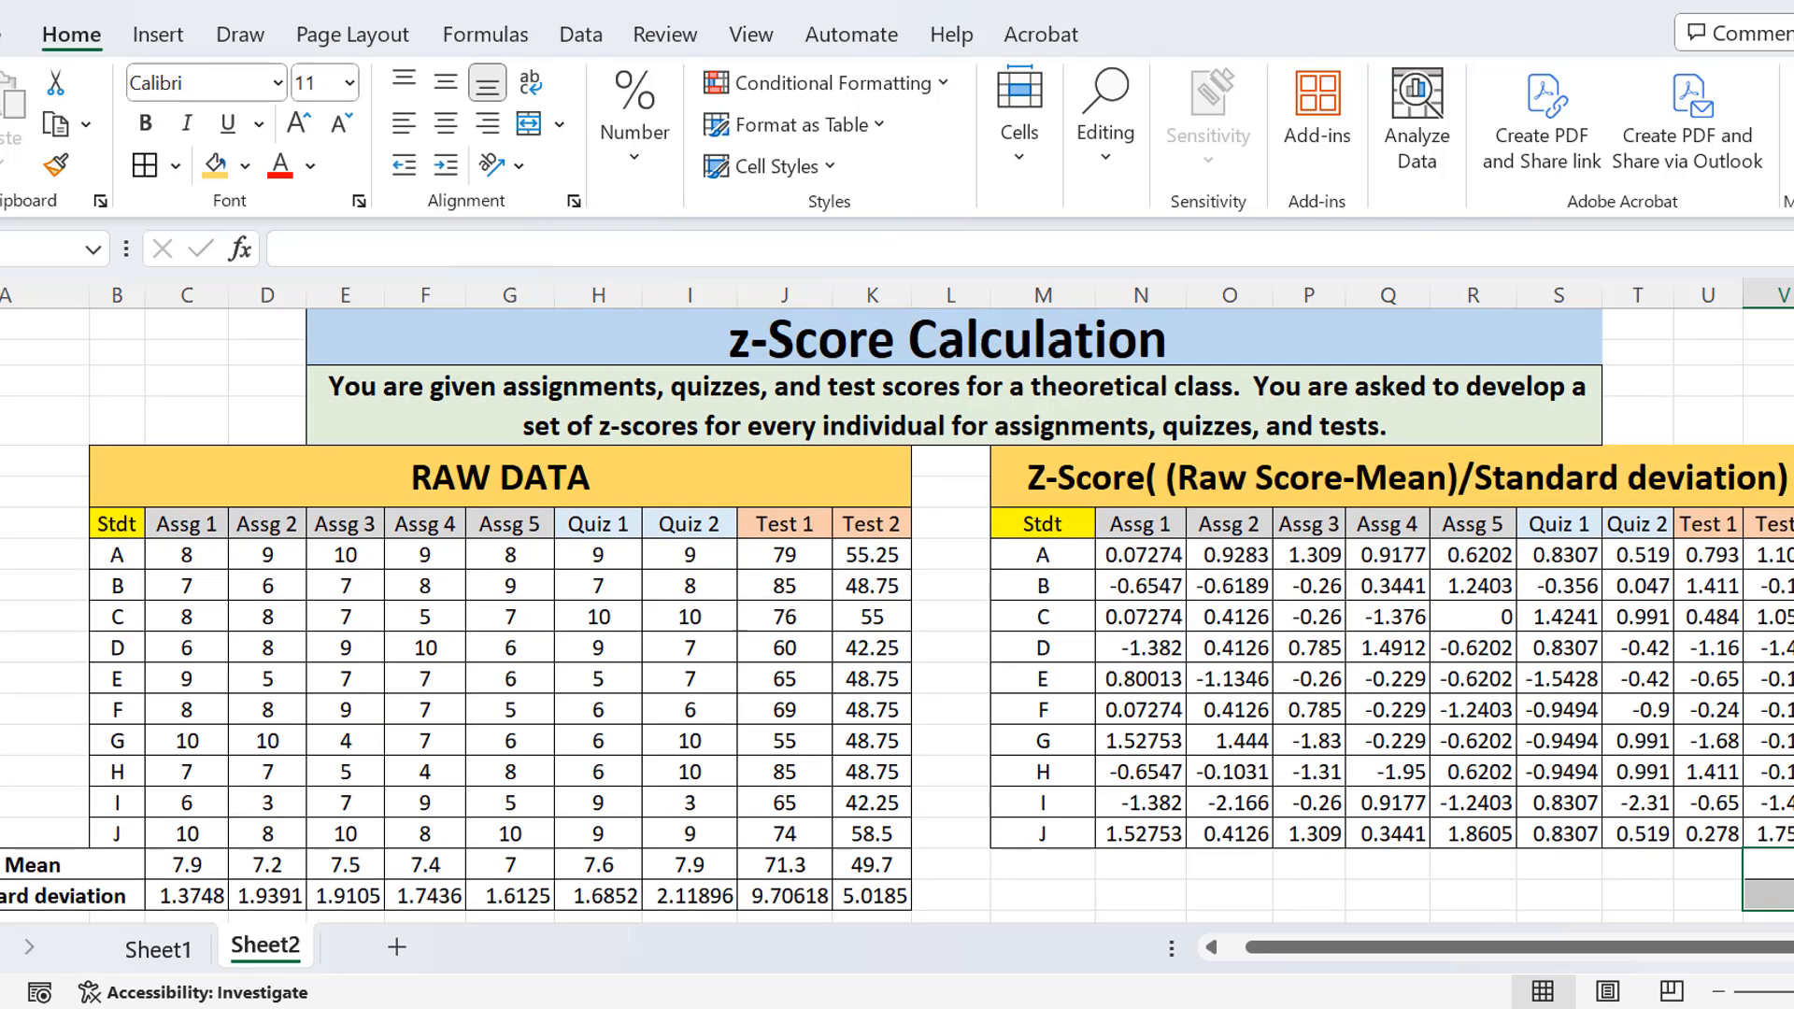